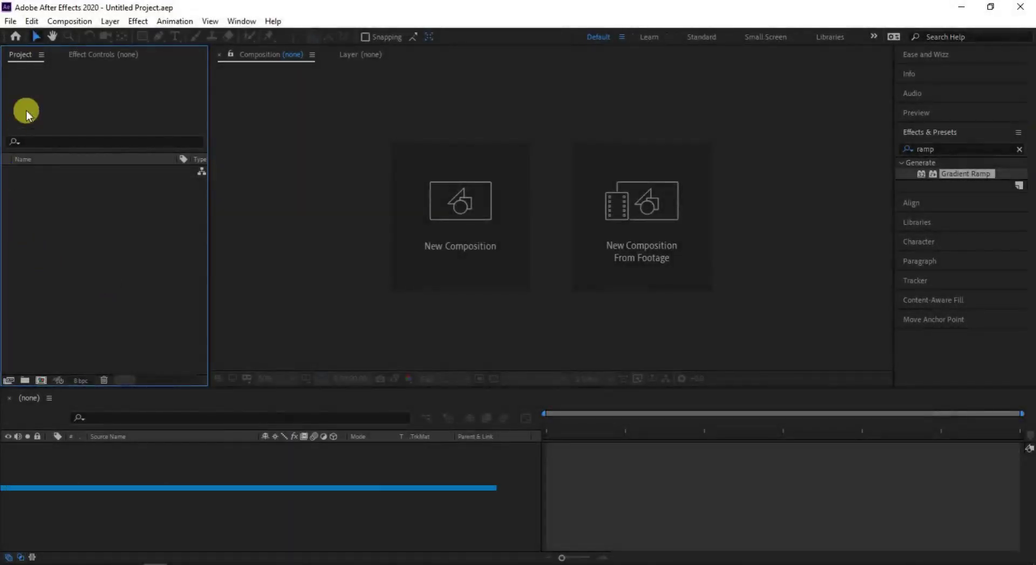
Step: Create a new composition named Main
left_click(41, 381)
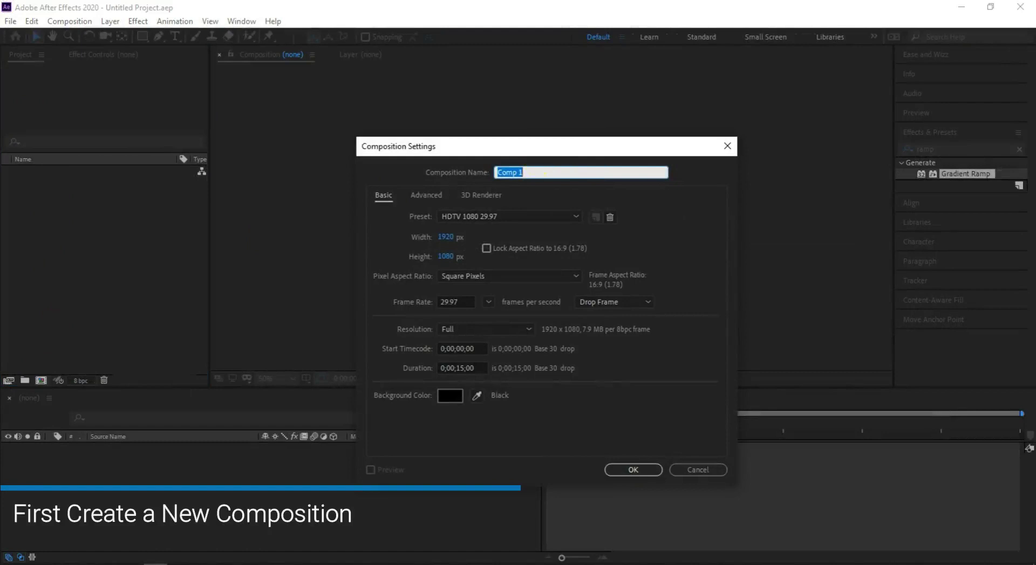
type("Main")
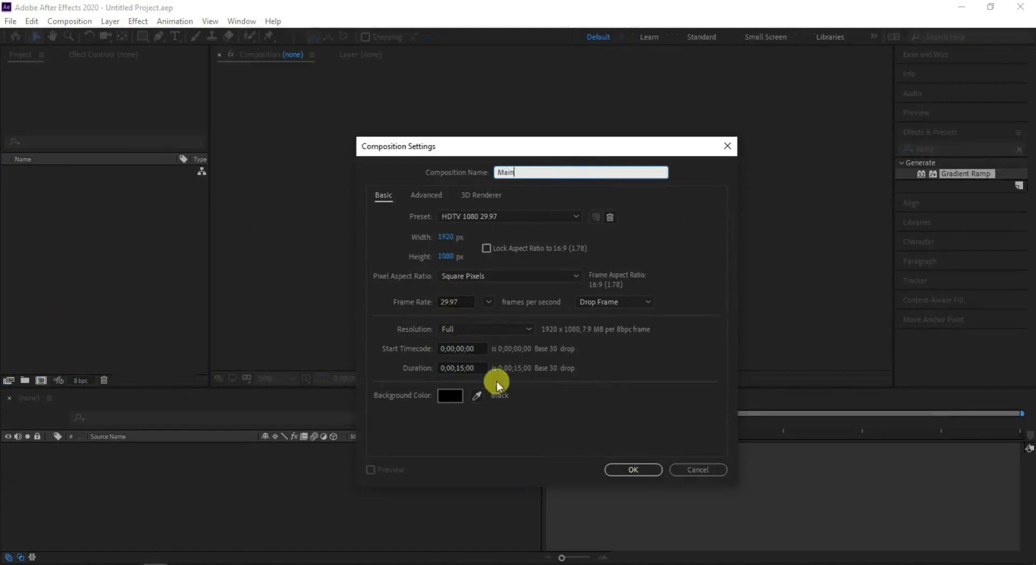
left_click(634, 464)
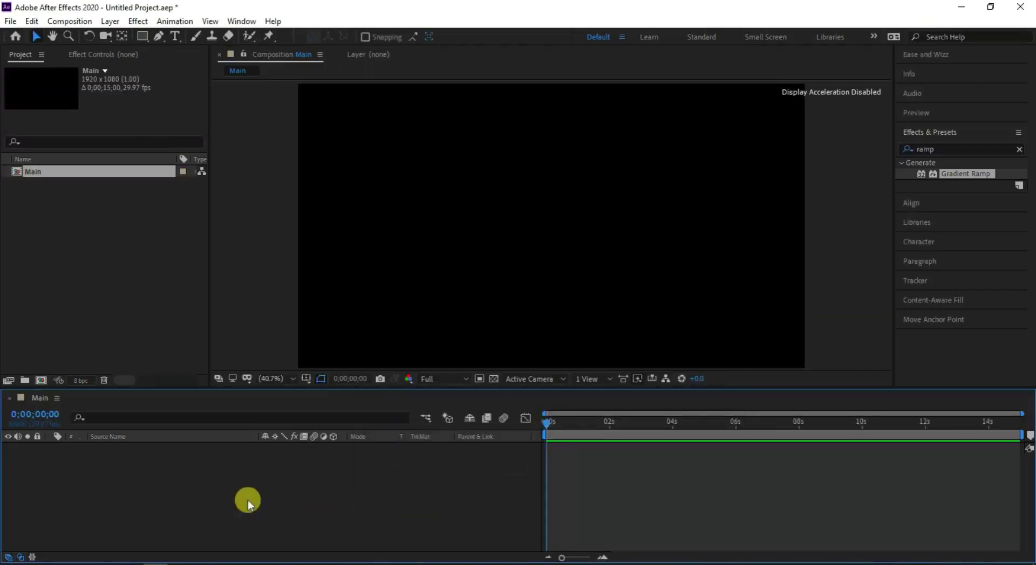
Step: Import World Map.png, add it as a layer in Main, and set preview resolution to Half
right_click(48, 239)
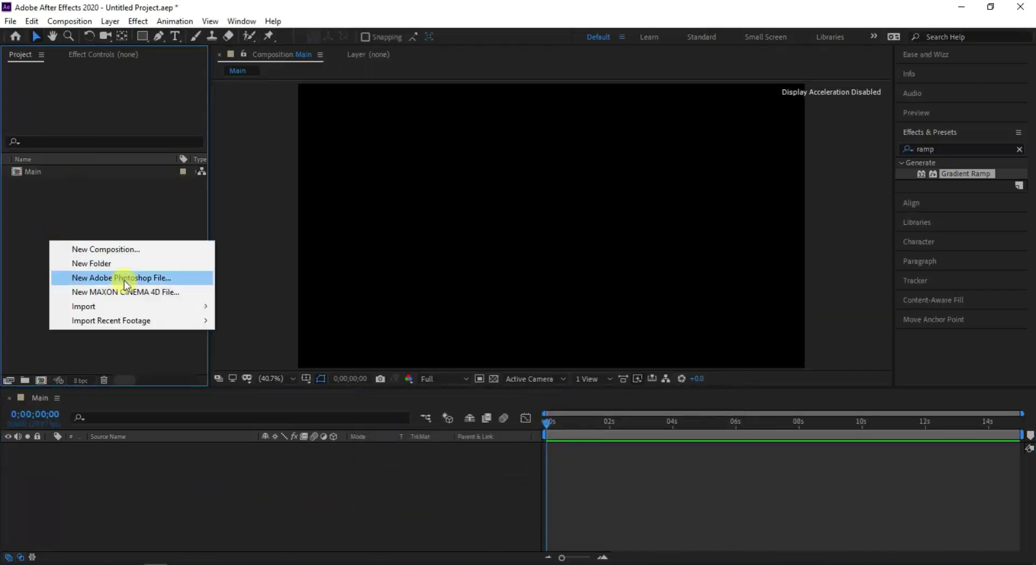
left_click(132, 307)
left_click(237, 307)
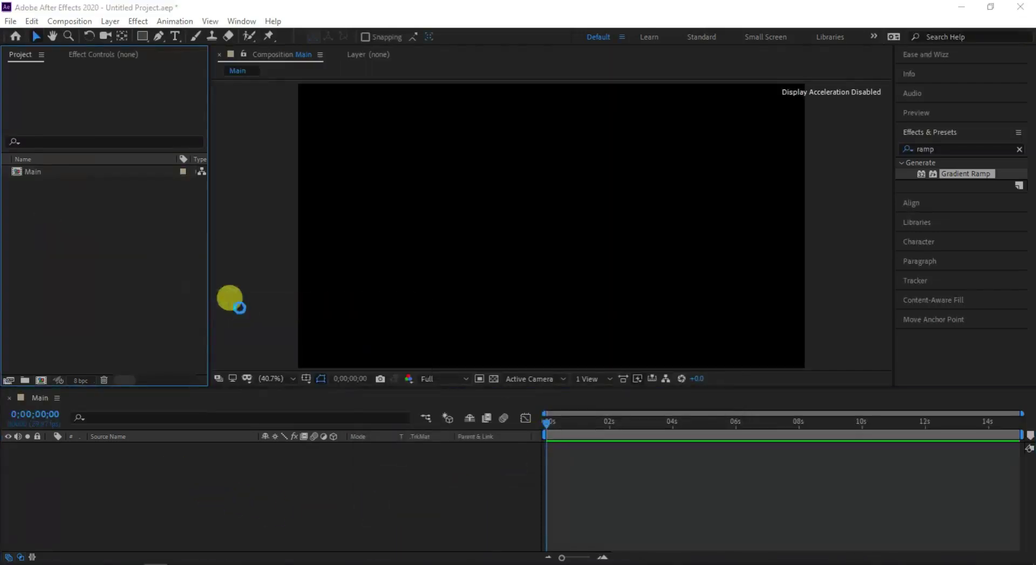
left_click(457, 235)
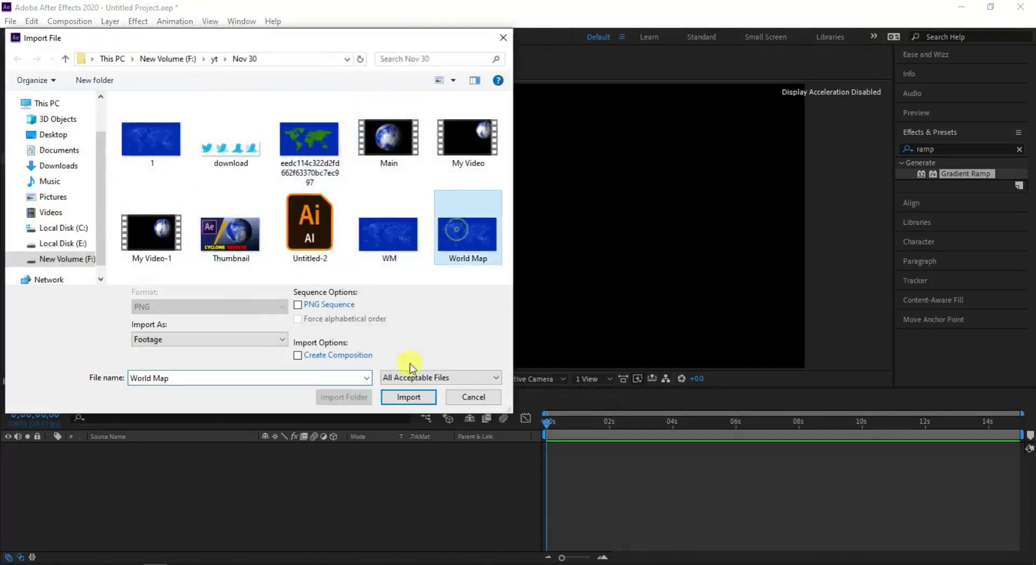
left_click(407, 399)
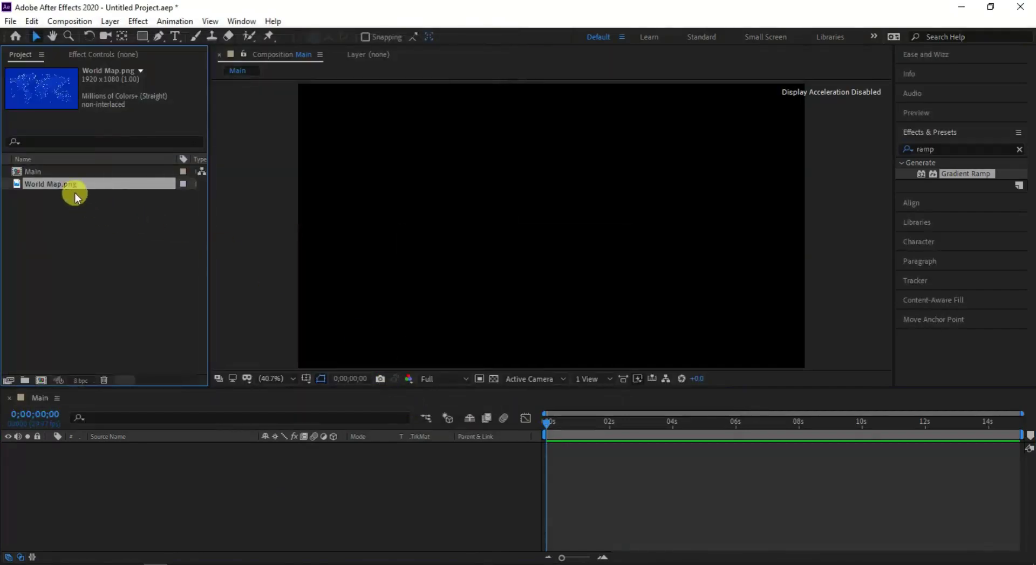
left_click_drag(75, 194, 92, 455)
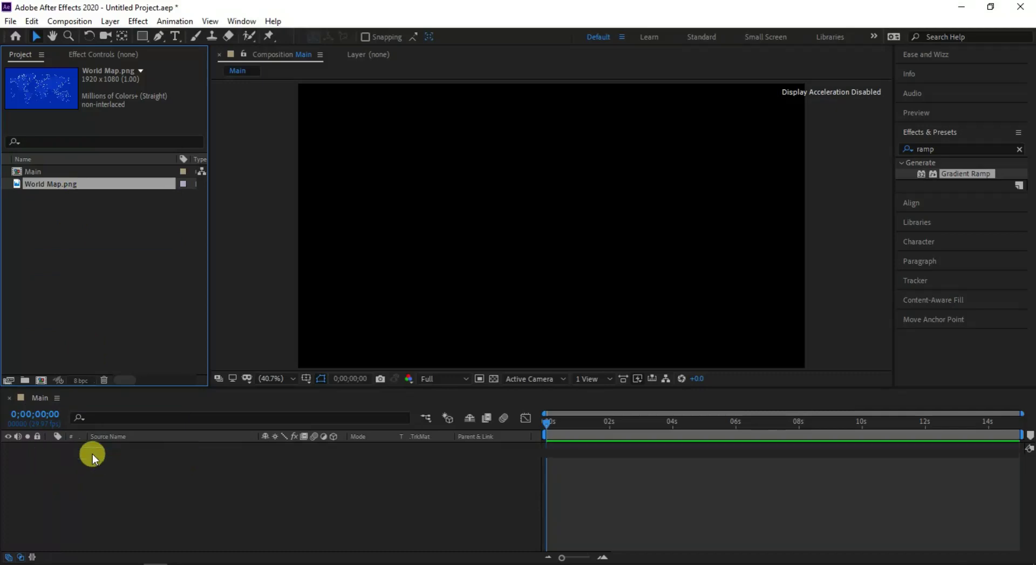
left_click(138, 300)
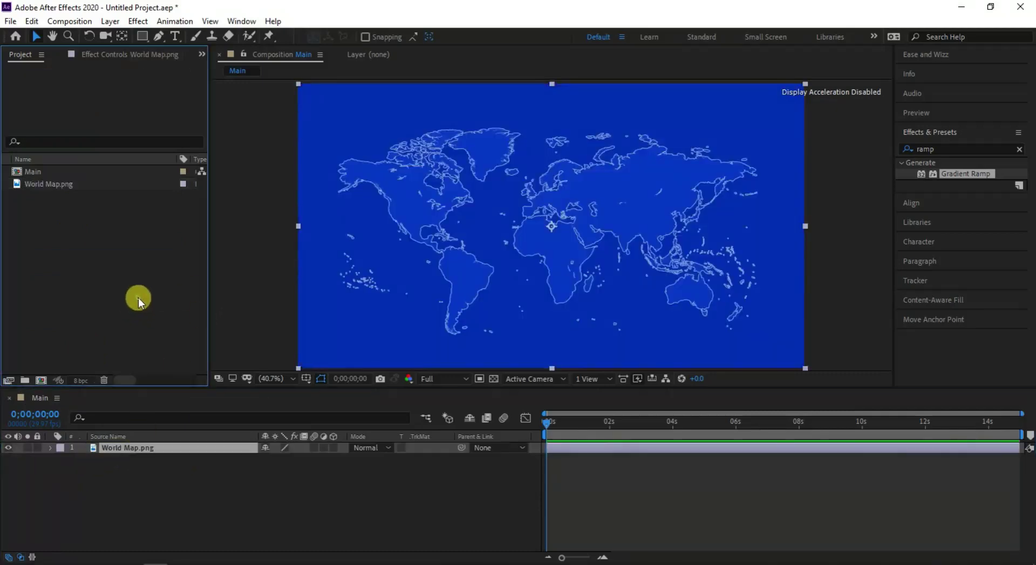
left_click(429, 379)
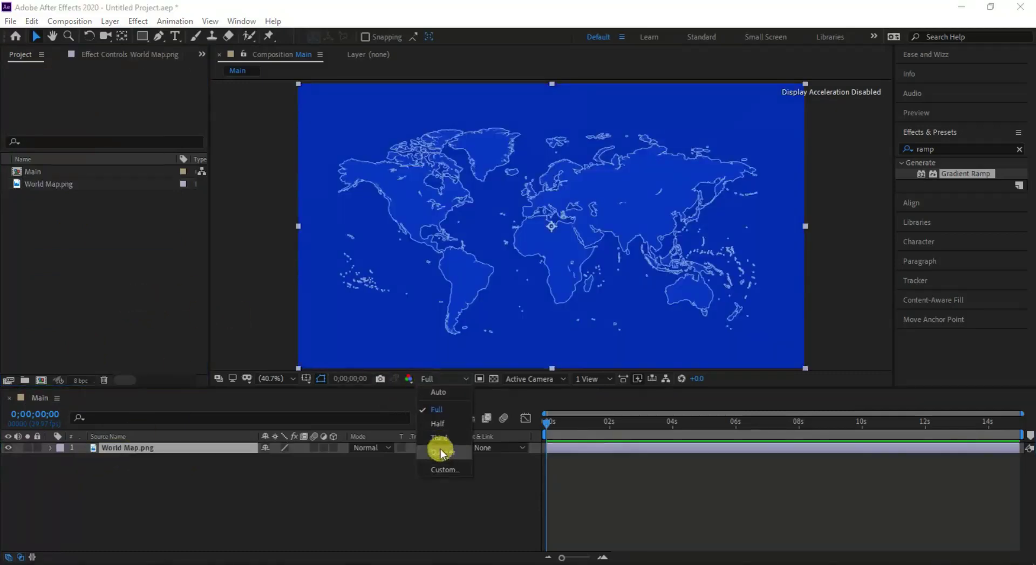
left_click(437, 424)
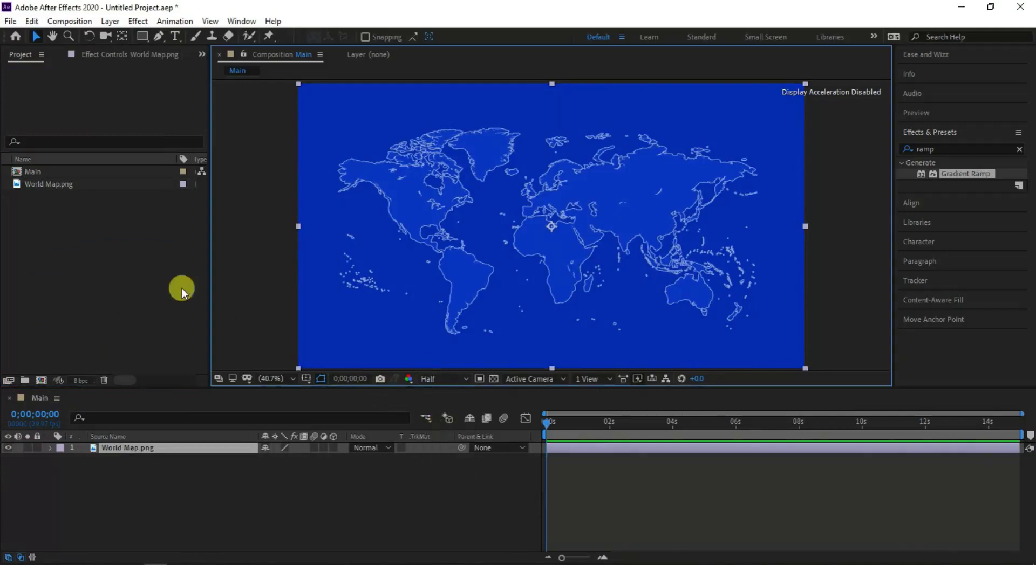
Step: Add a new white solid layer with height 540
right_click(137, 483)
mouse_move(208, 340)
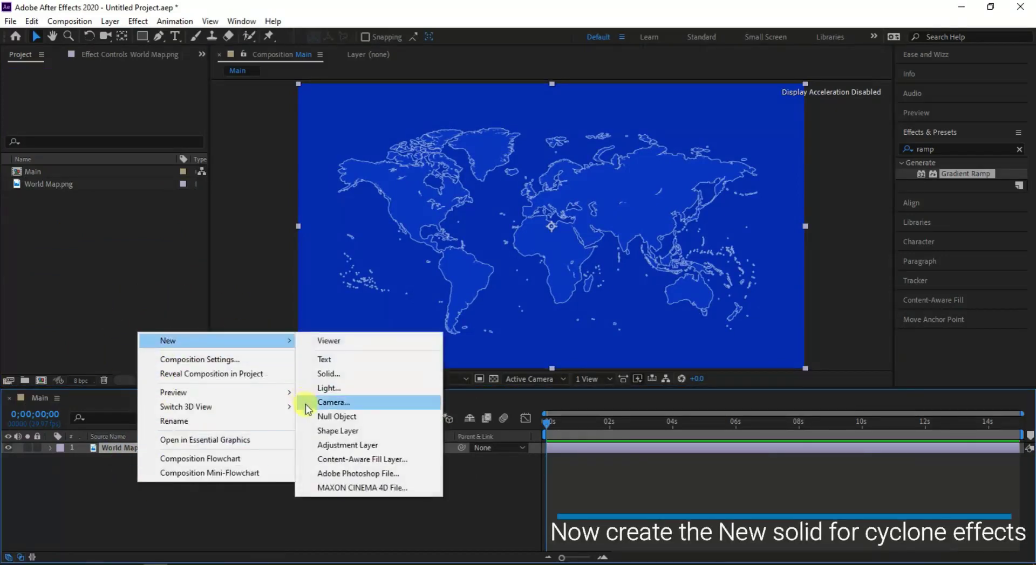
left_click(331, 374)
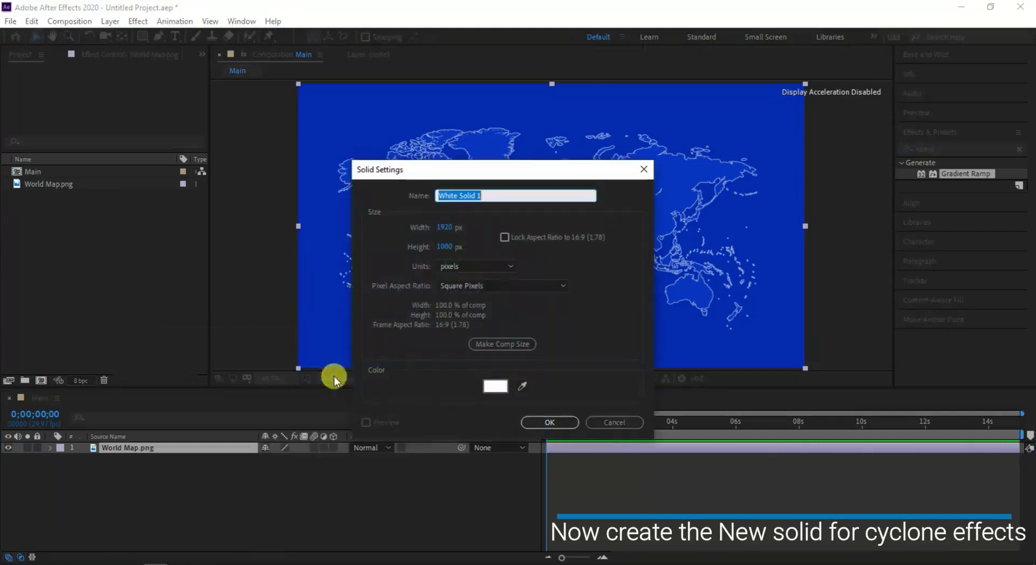
left_click(445, 247)
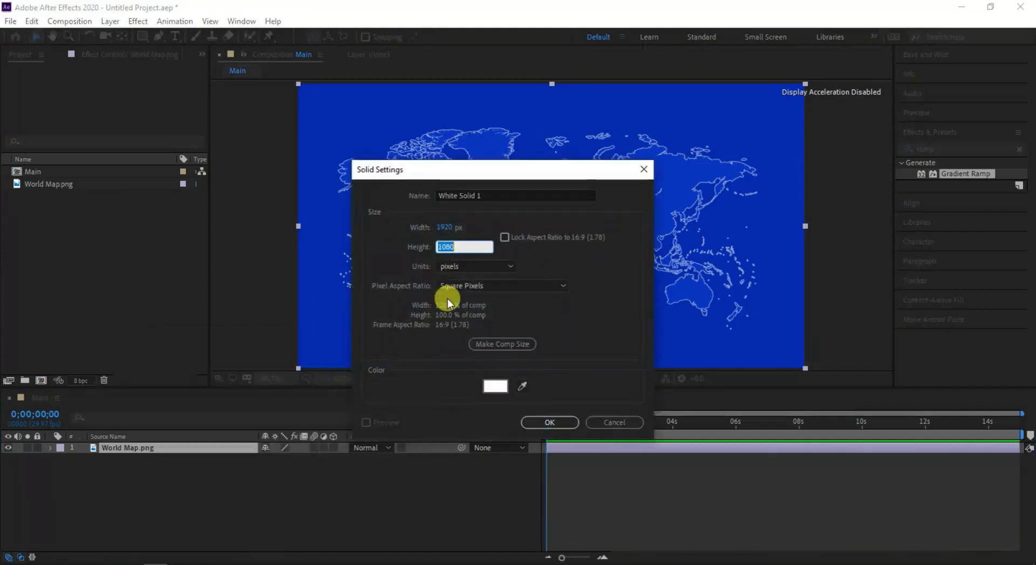
type("540")
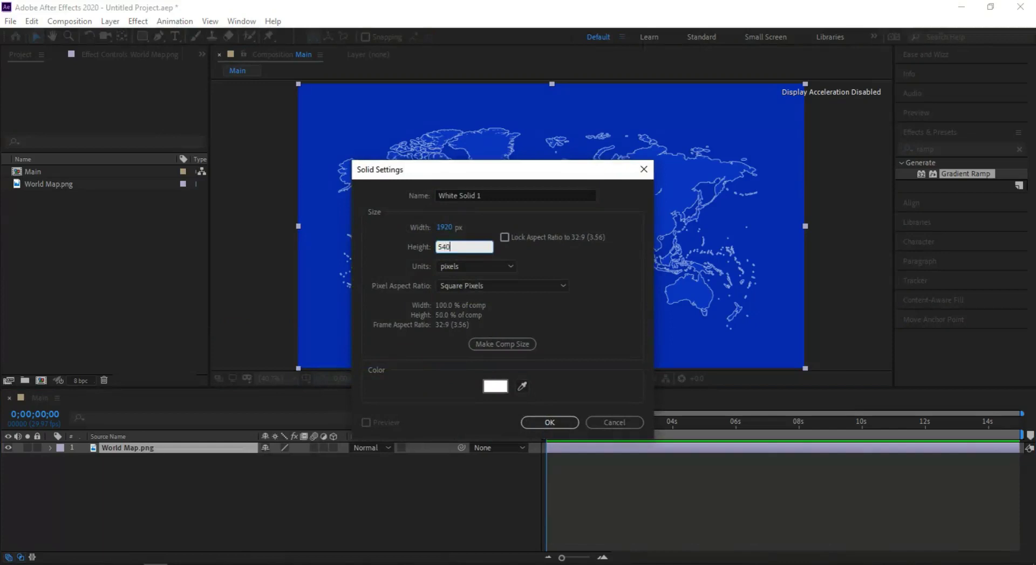
left_click(545, 422)
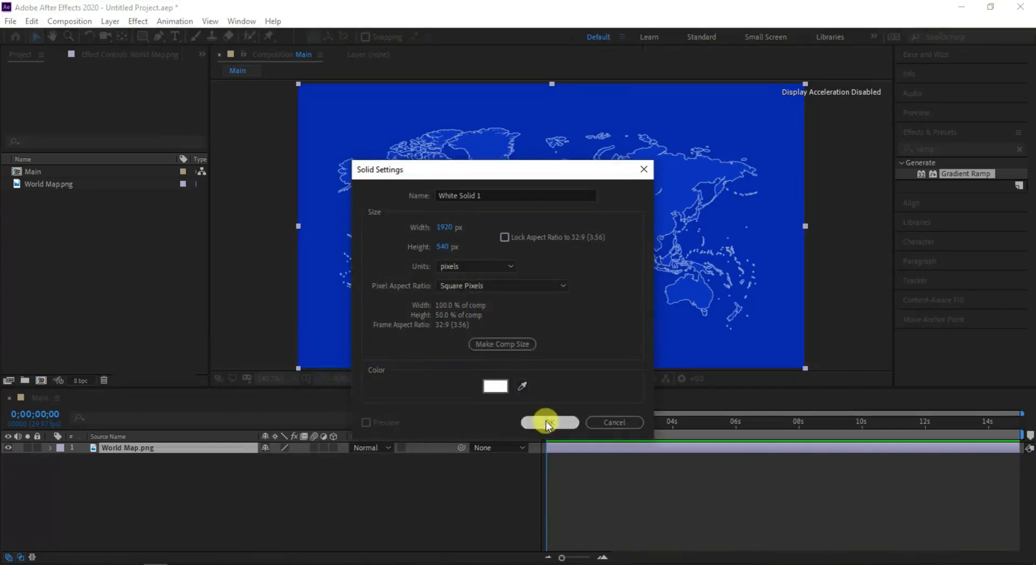
Step: Move the white solid into the lower half and centre it horizontally in the composition
left_click_drag(460, 252, 465, 319)
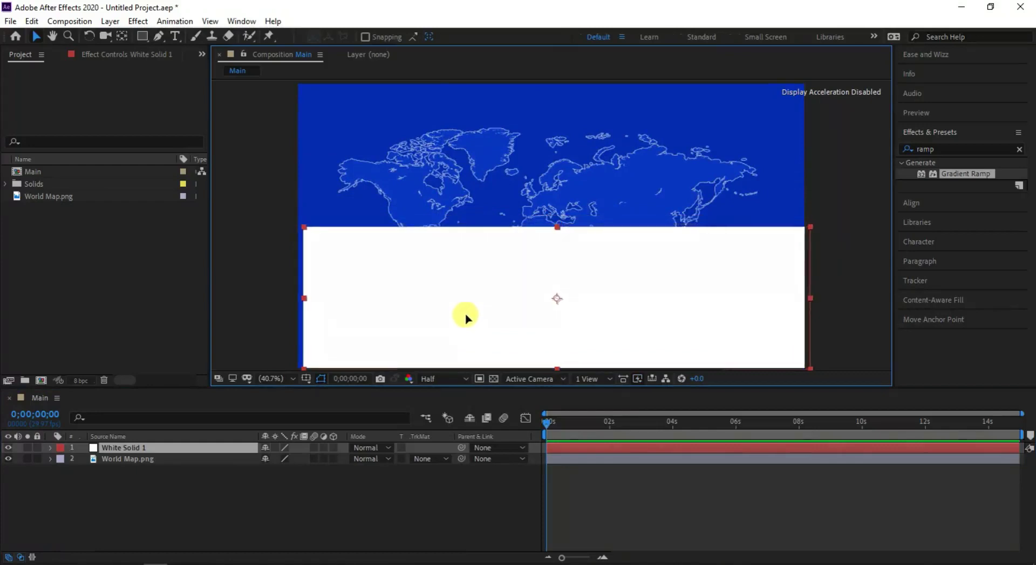
left_click_drag(465, 317, 463, 318)
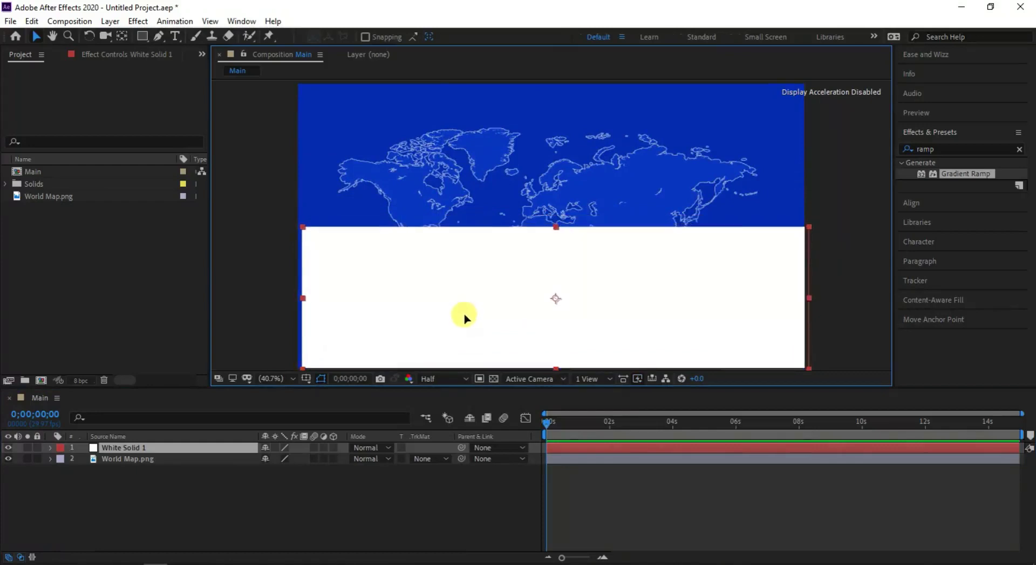
left_click(919, 201)
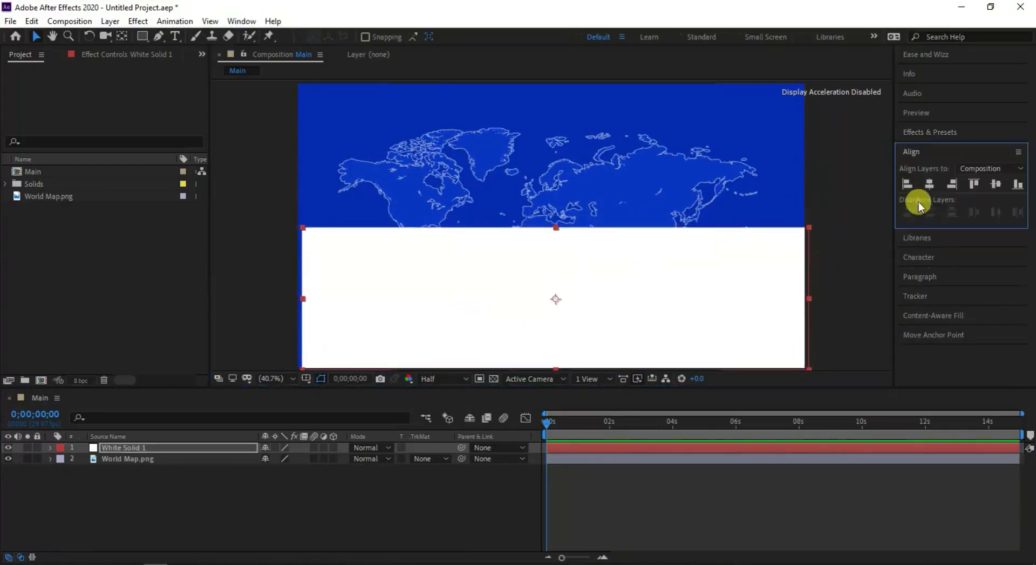
left_click(930, 186)
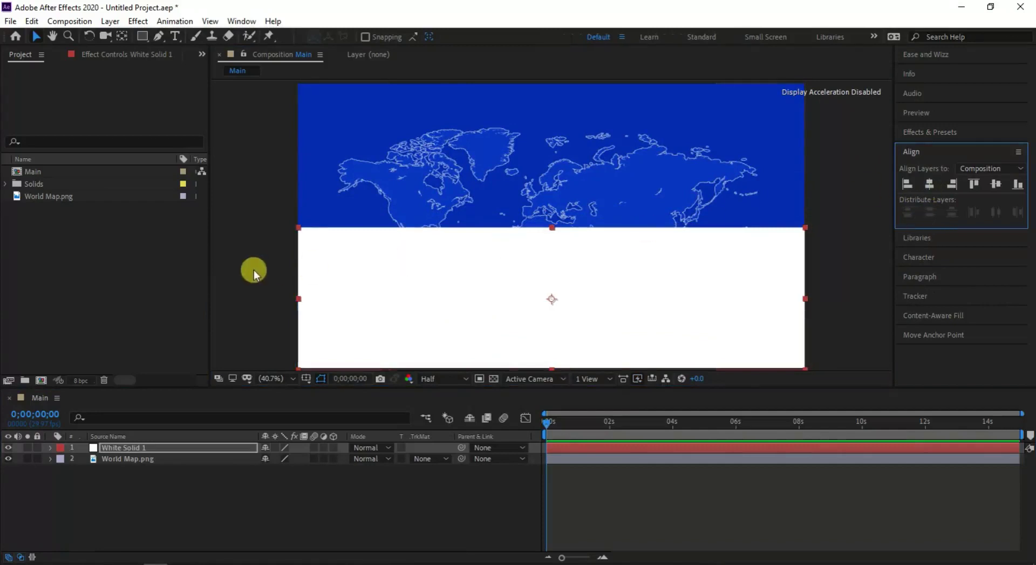
left_click(918, 137)
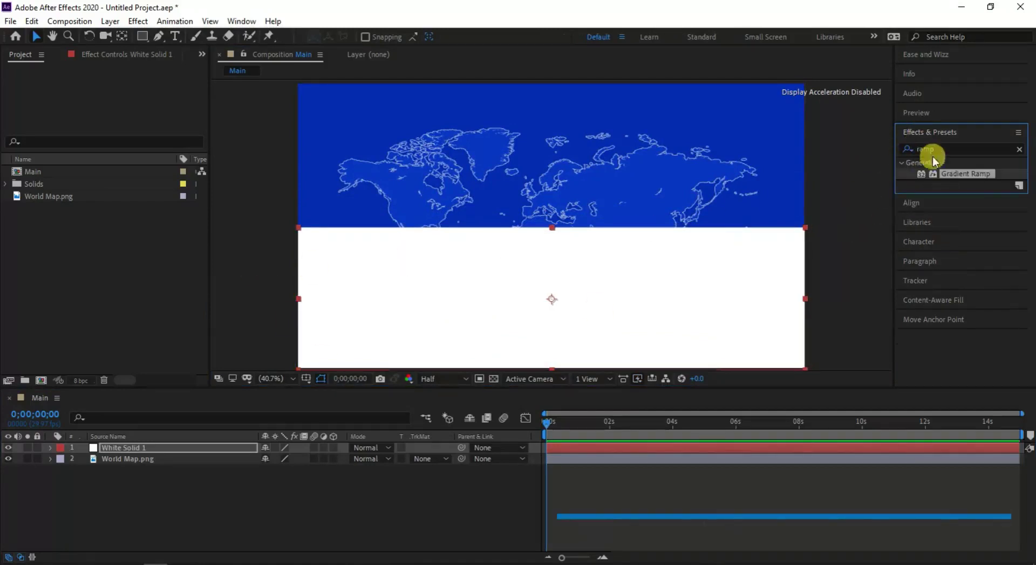
Step: Apply Fractal Noise to White Solid 1 and set its Contrast to 350
key("BackSpace")
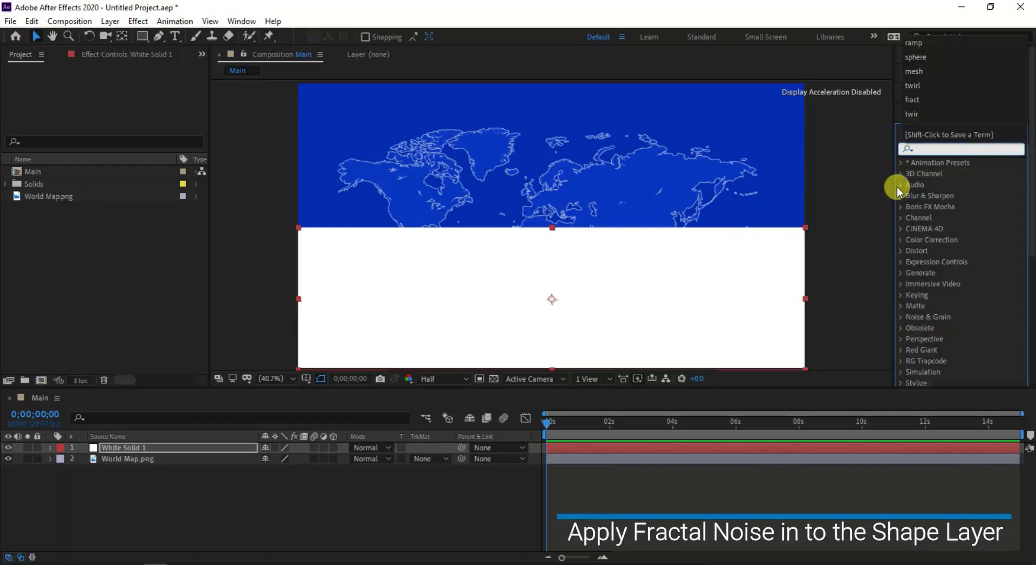
type("frac")
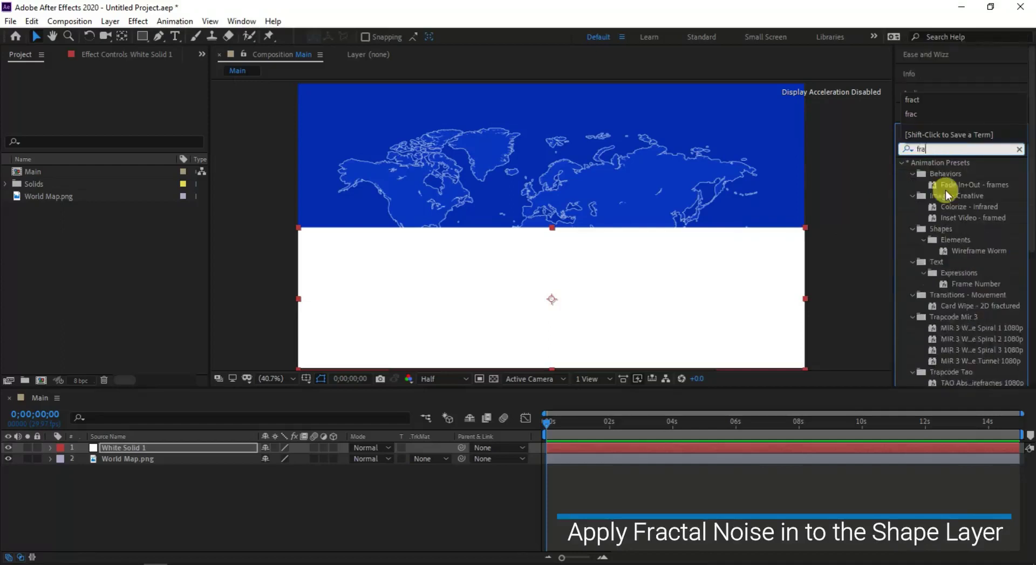
left_click_drag(939, 251, 678, 304)
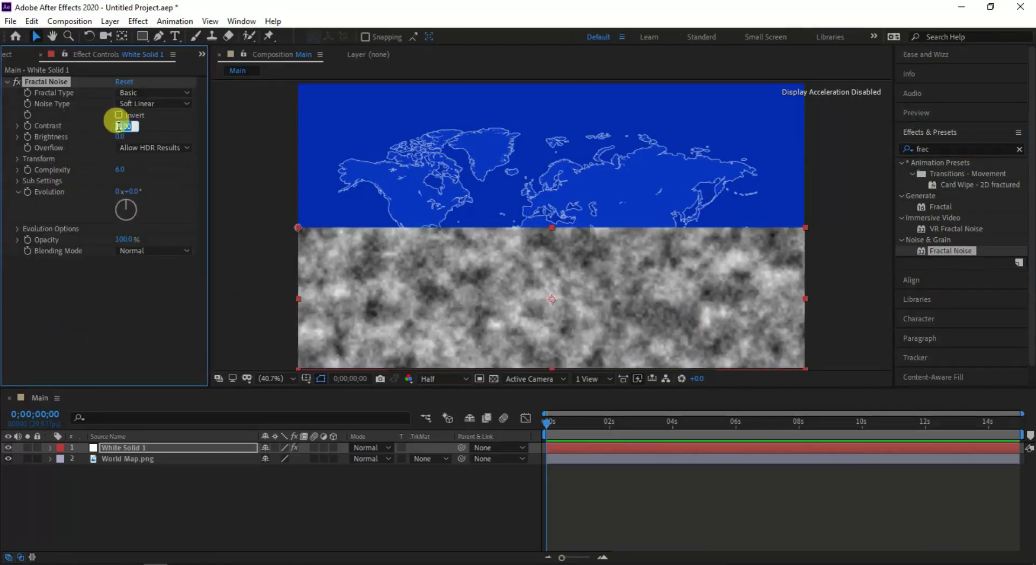
type("350")
key("Return")
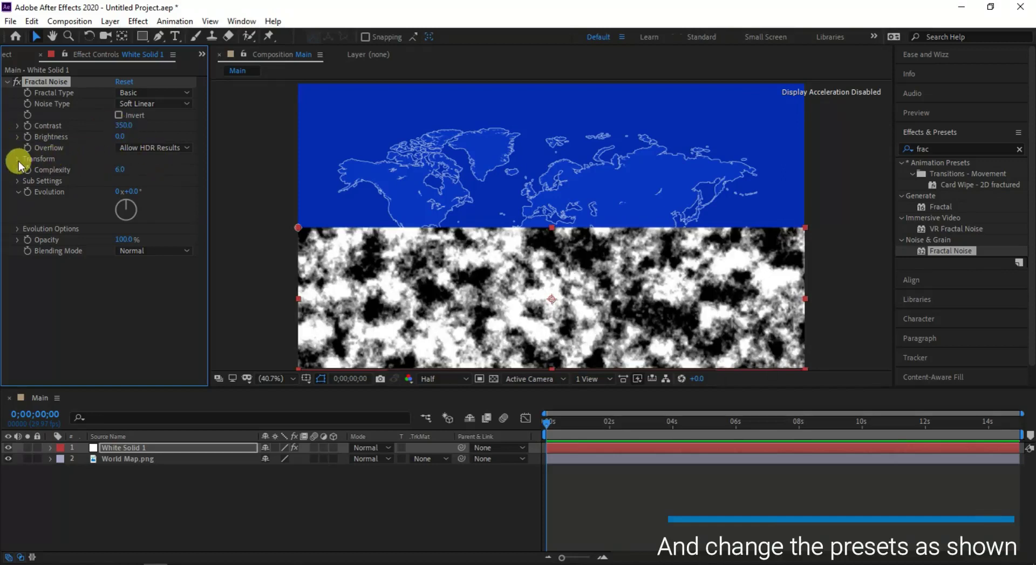
Step: Rotate the noise about 23°, turn off Uniform Scaling, and set Scale Width 309 and Scale Height 253
left_click(18, 160)
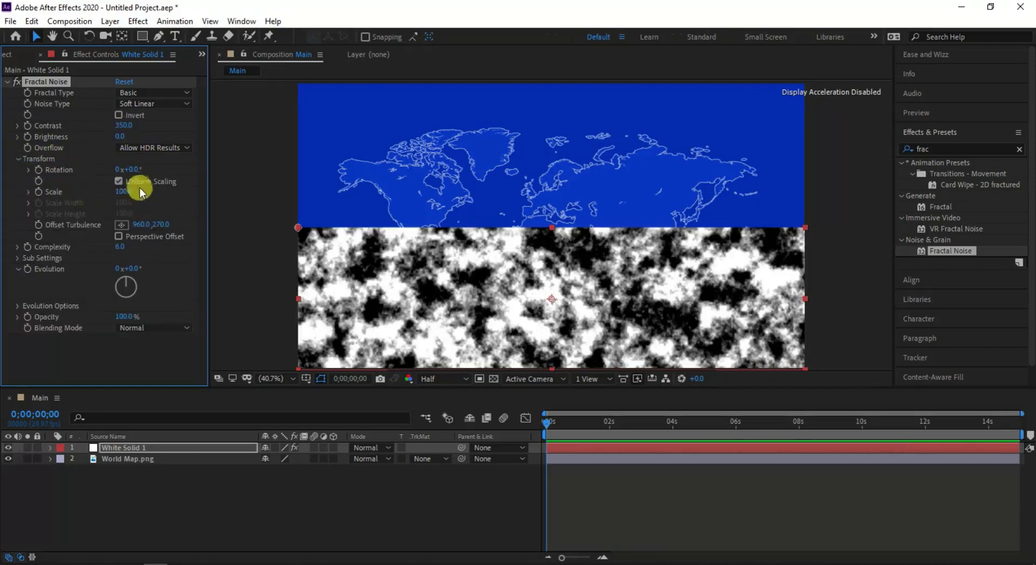
left_click_drag(130, 169, 150, 170)
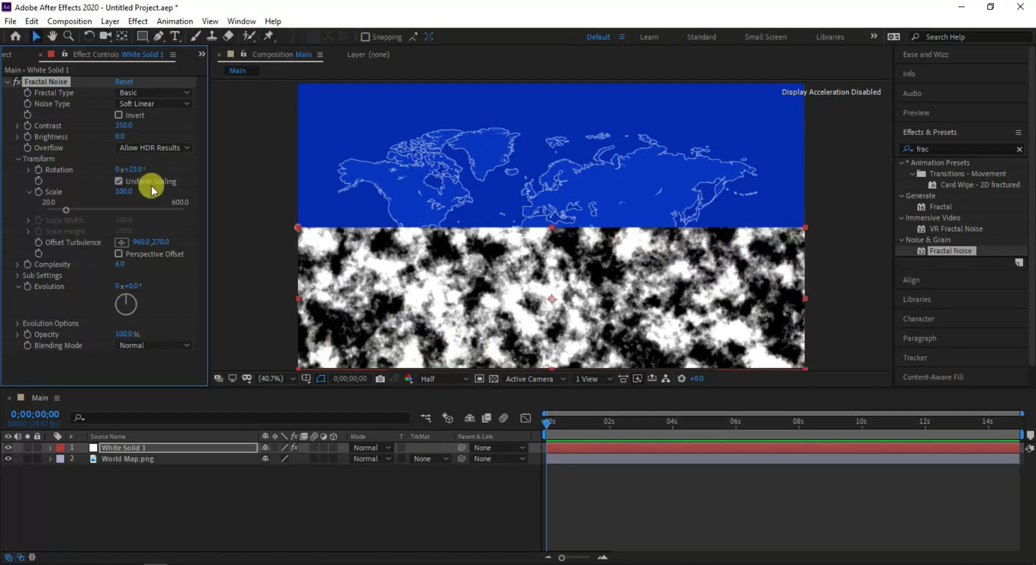
left_click(118, 181)
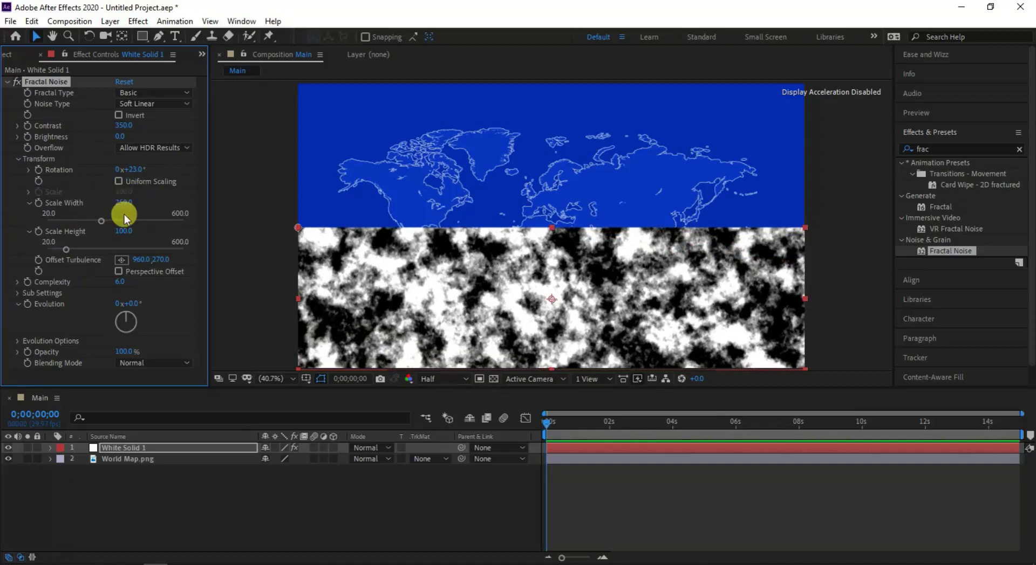
left_click(123, 231)
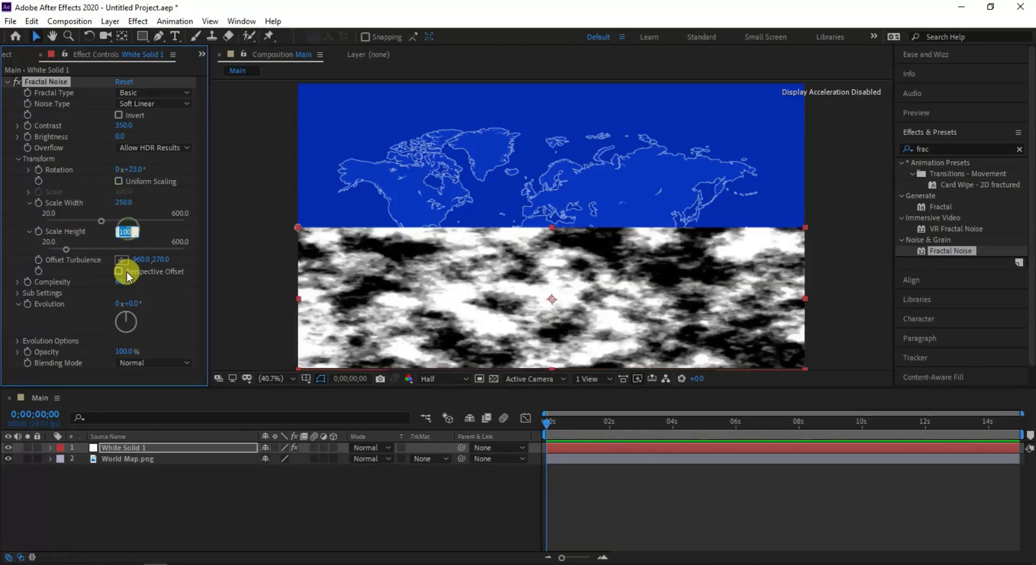
type("350.")
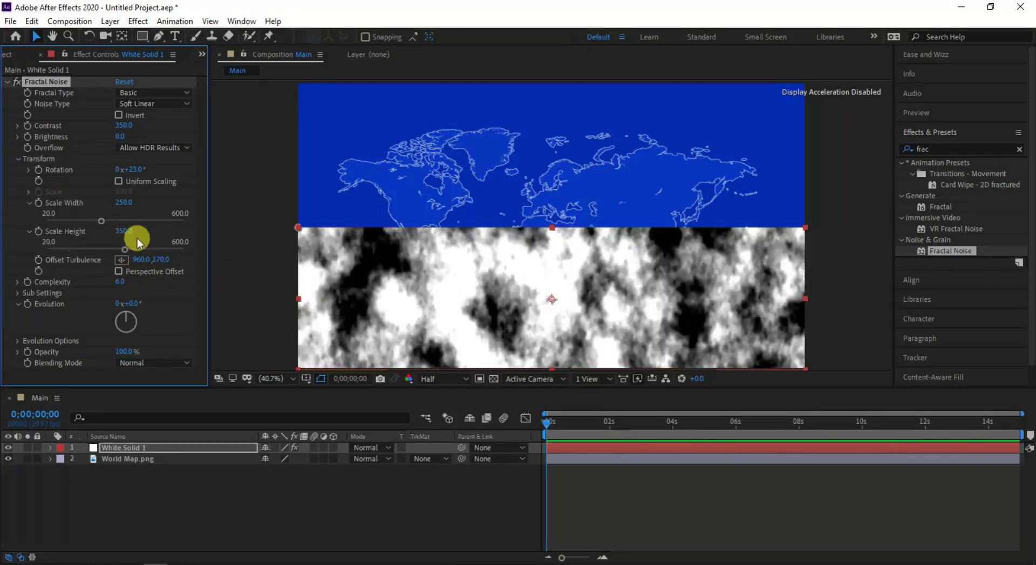
left_click_drag(114, 228, 69, 239)
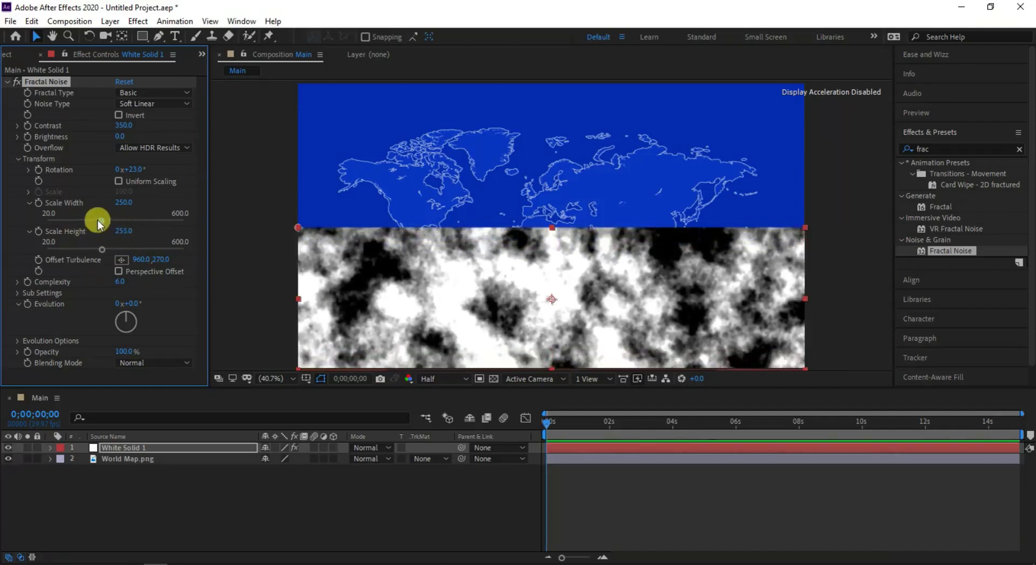
left_click_drag(128, 201, 156, 203)
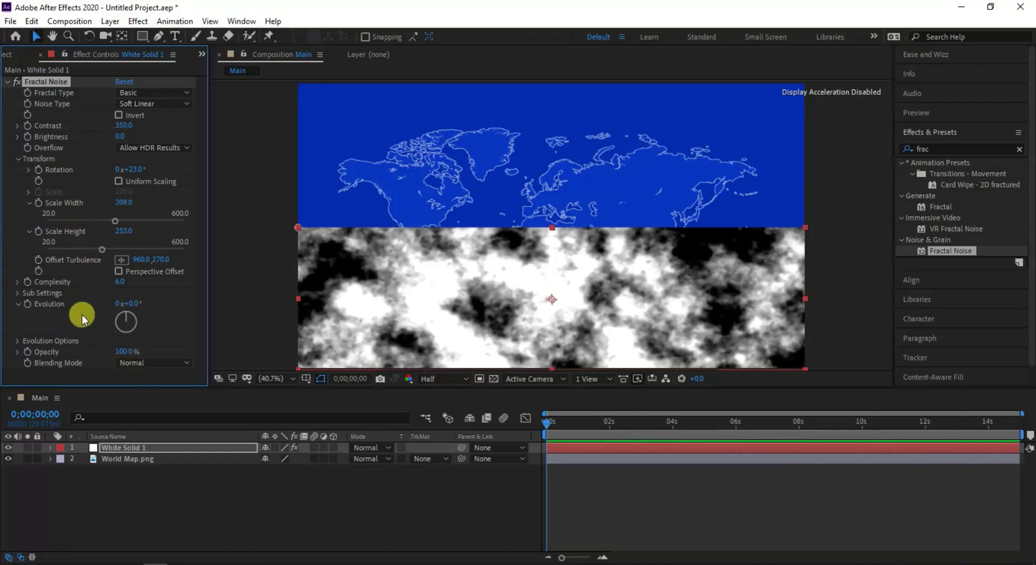
Step: Give Evolution the expression time*20 and scrub ahead to check the evolving clouds
left_click(27, 303, "alt")
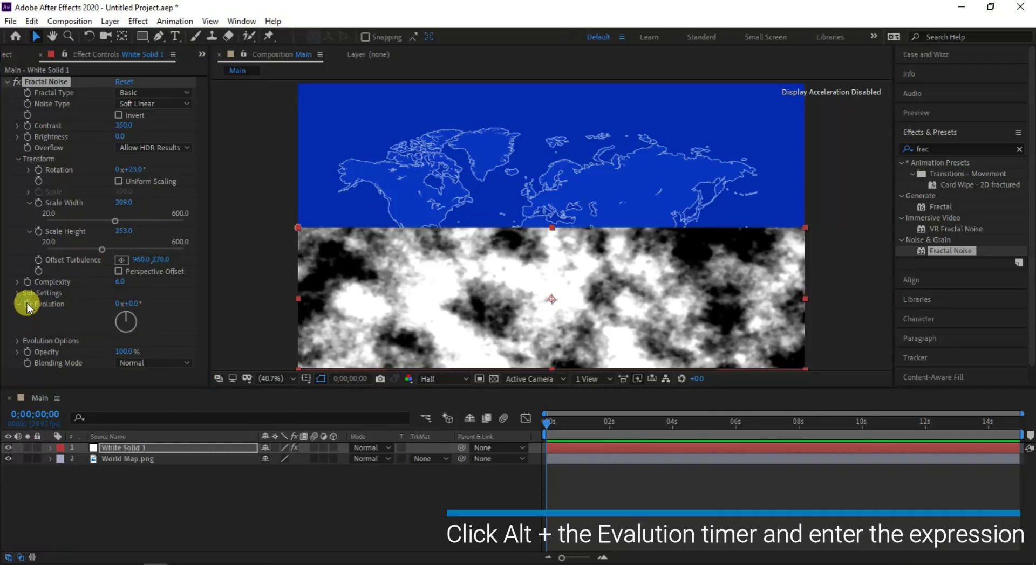
type("time")
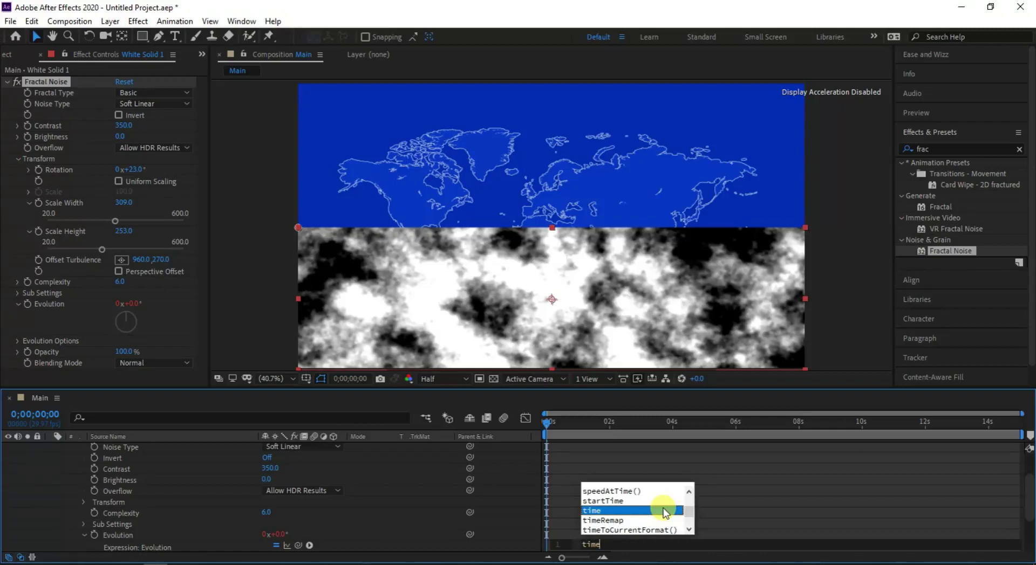
type("*")
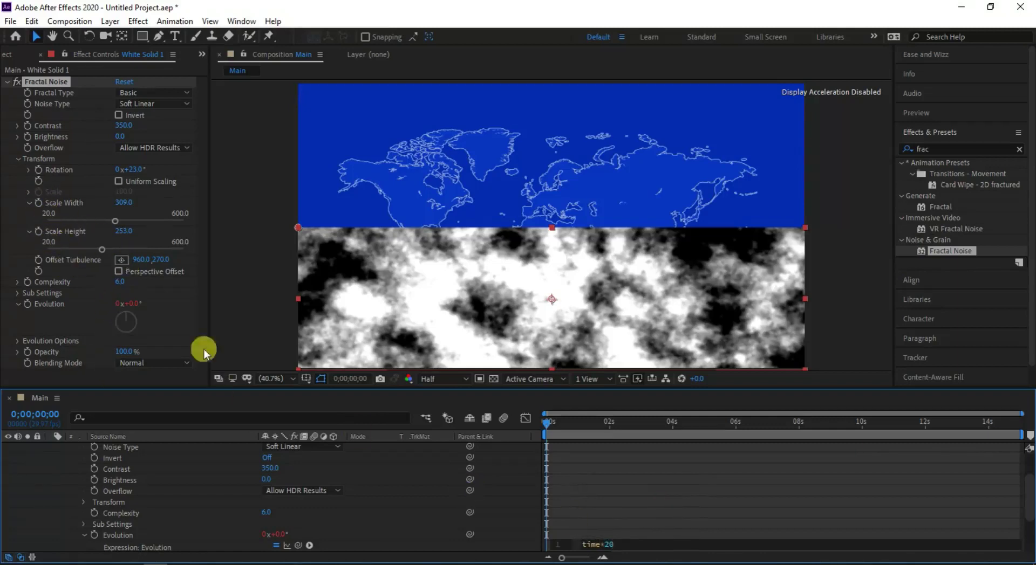
mouse_move(549, 426)
left_mouse_down()
mouse_move(813, 439)
mouse_move(546, 441)
left_mouse_up()
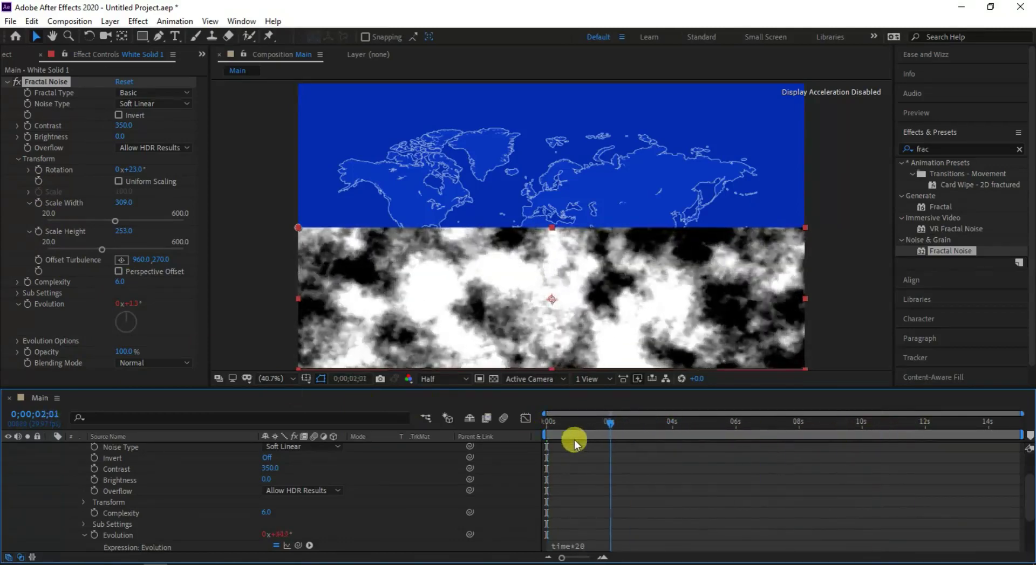
Step: Give Offset Turbulence the expression [value[0]+time*50,value[1]-time*15] and scrub to check the drift
left_click(40, 263, "alt")
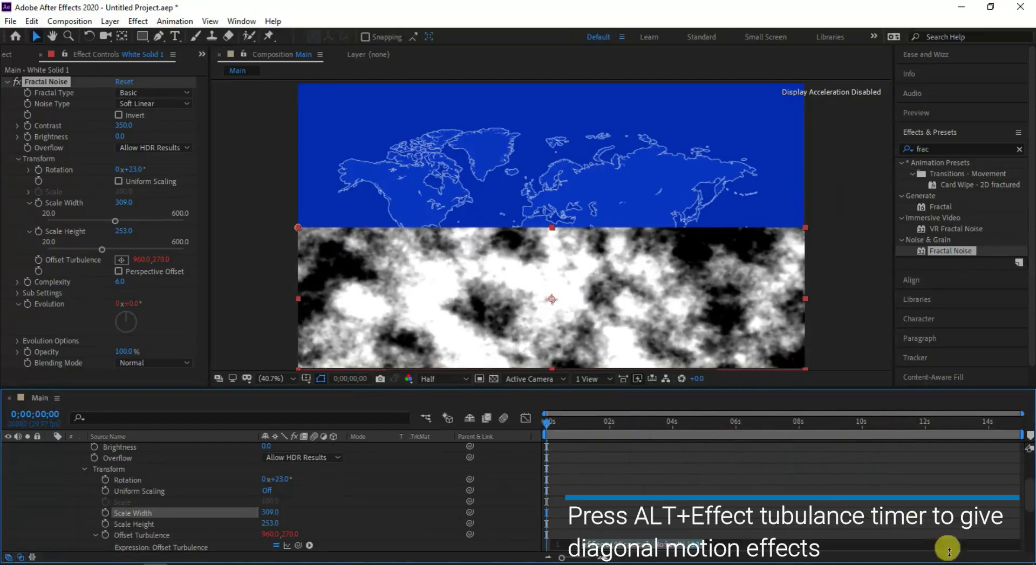
key("BackSpace")
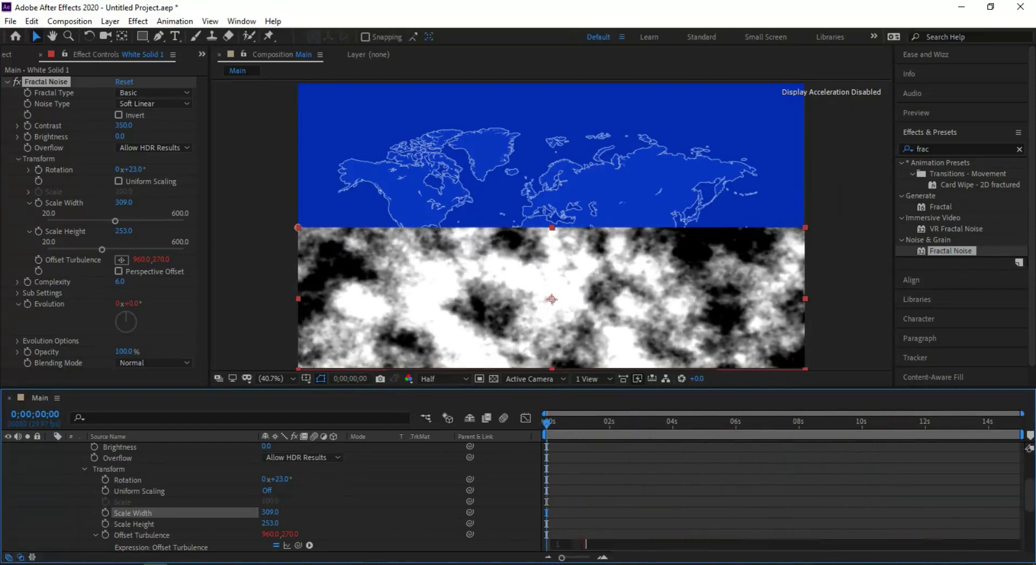
type("val")
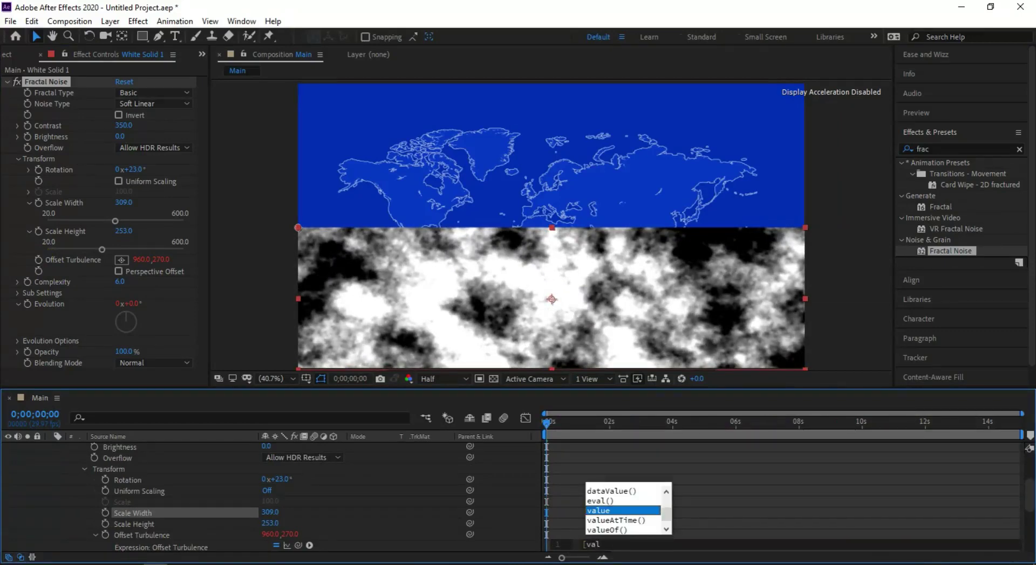
type("ue[0")
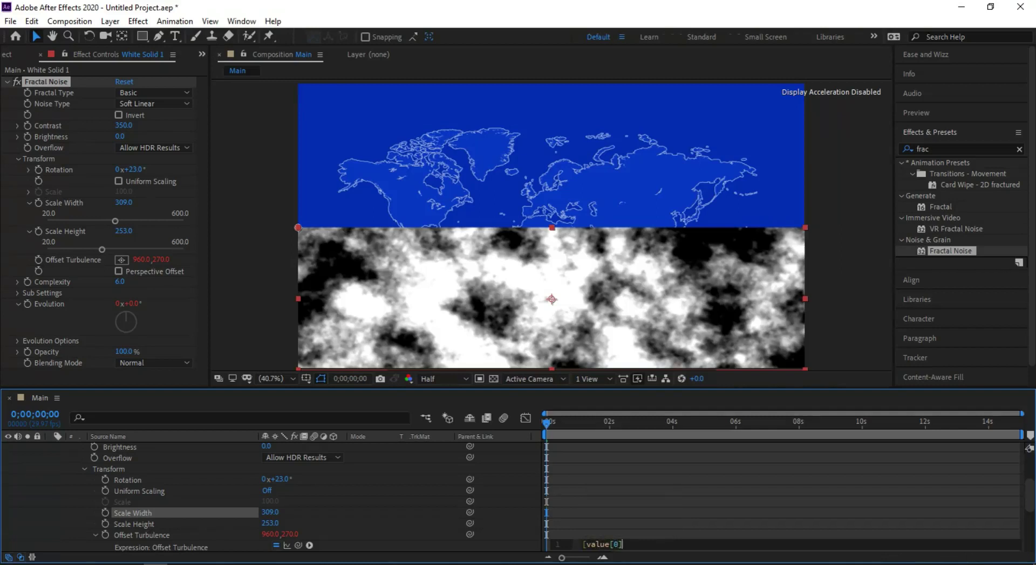
type("me")
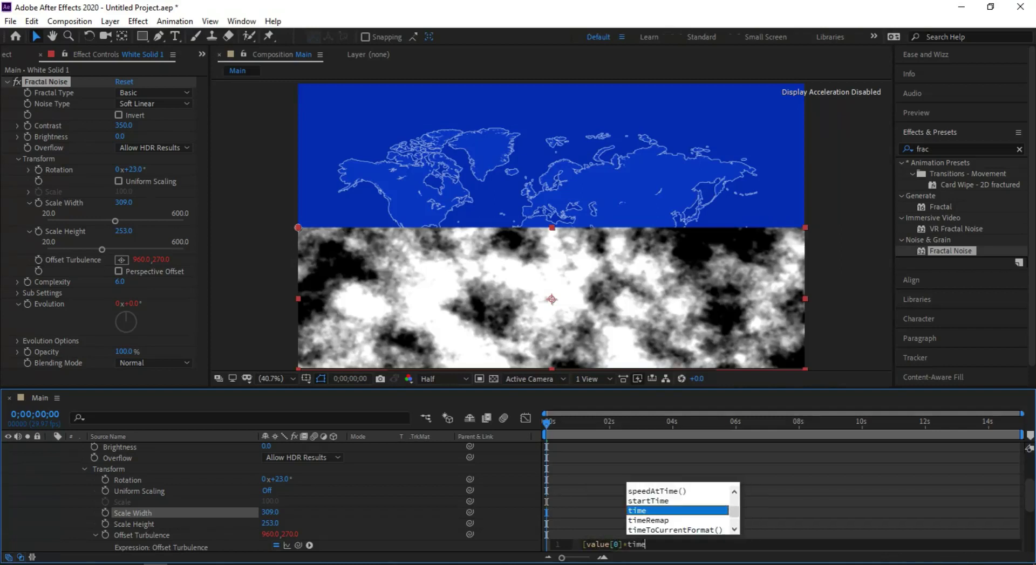
type("*50,")
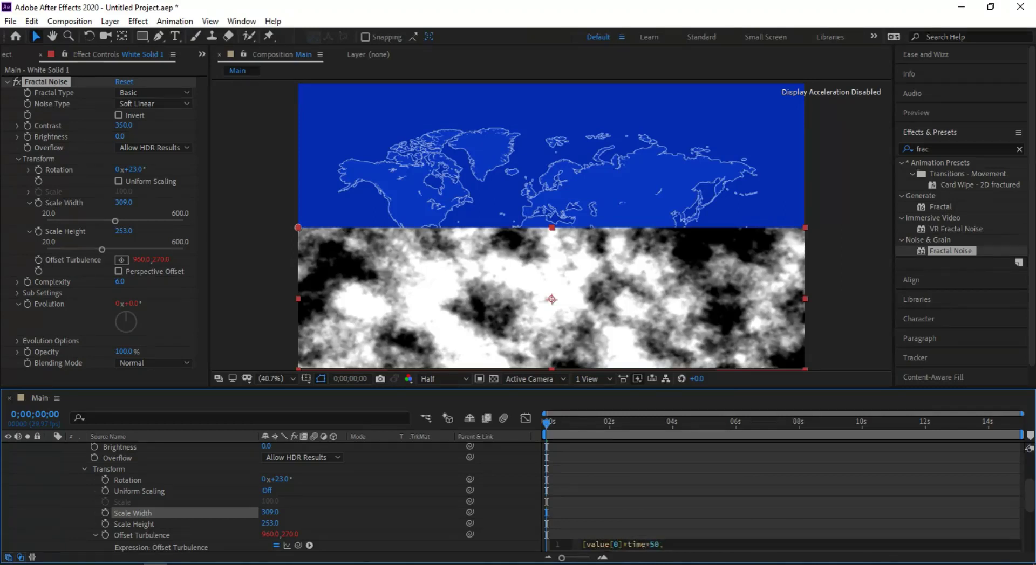
type("val")
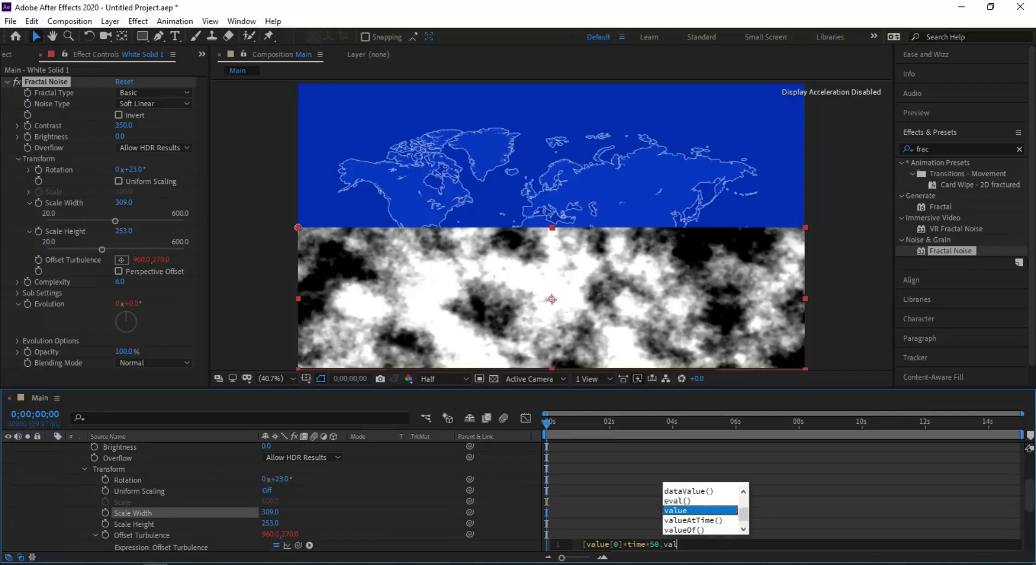
type("[")
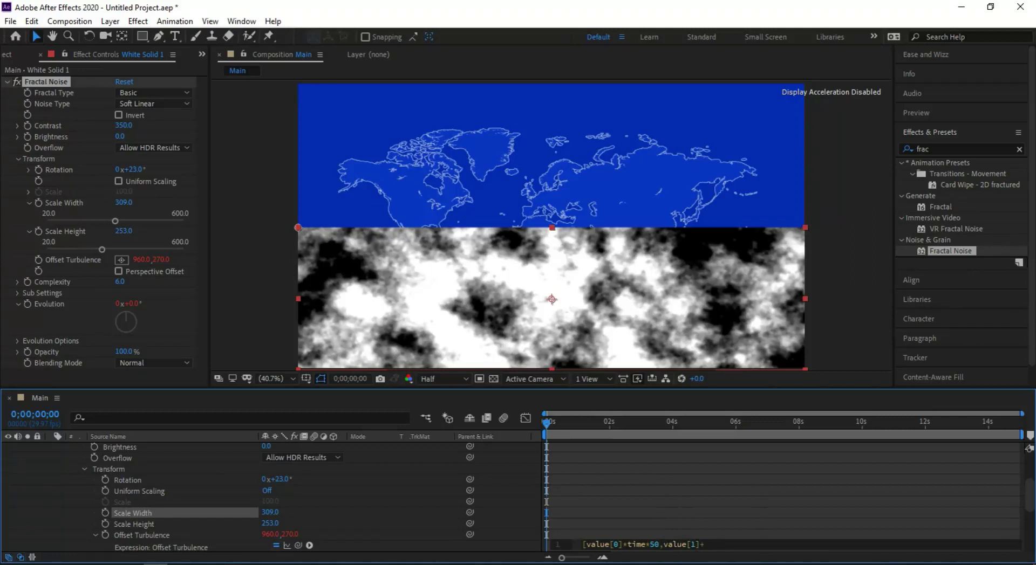
type("ime*")
left_click(578, 423)
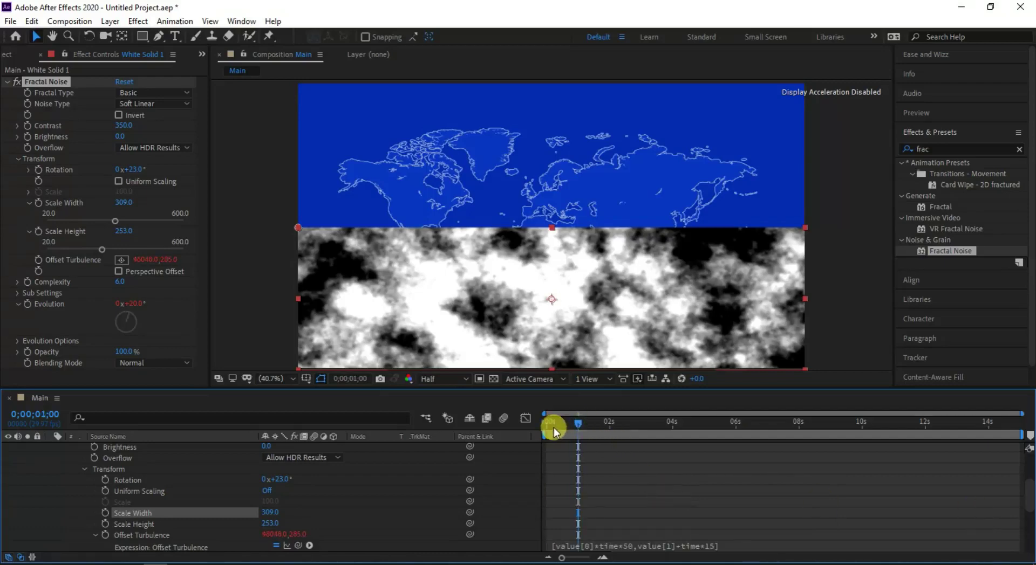
mouse_move(587, 427)
left_mouse_down()
mouse_move(763, 427)
mouse_move(615, 449)
mouse_move(712, 459)
left_mouse_up()
left_click(653, 545)
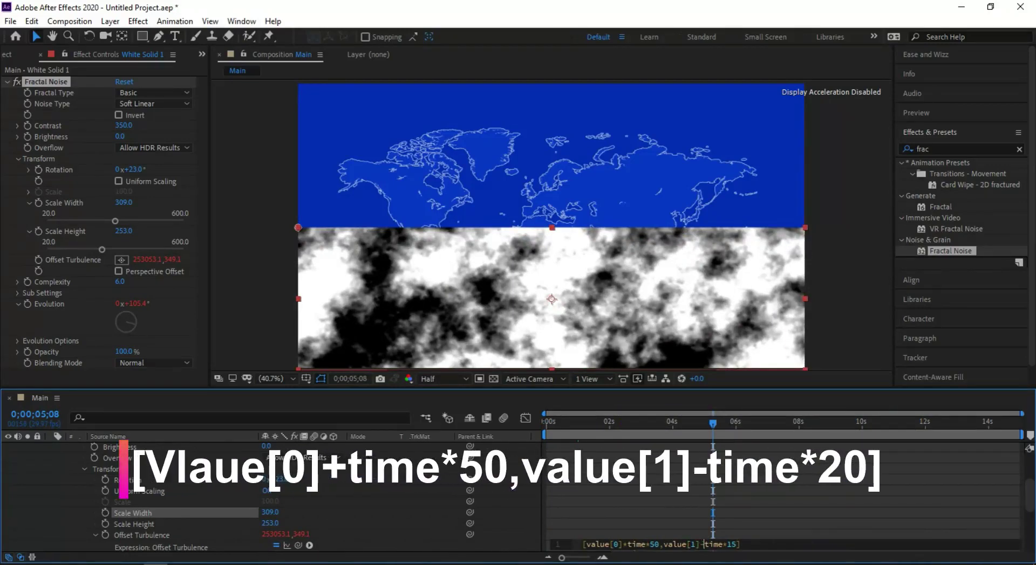
Step: Play back the drifting cloud animation and return to the first frame
left_click(558, 439)
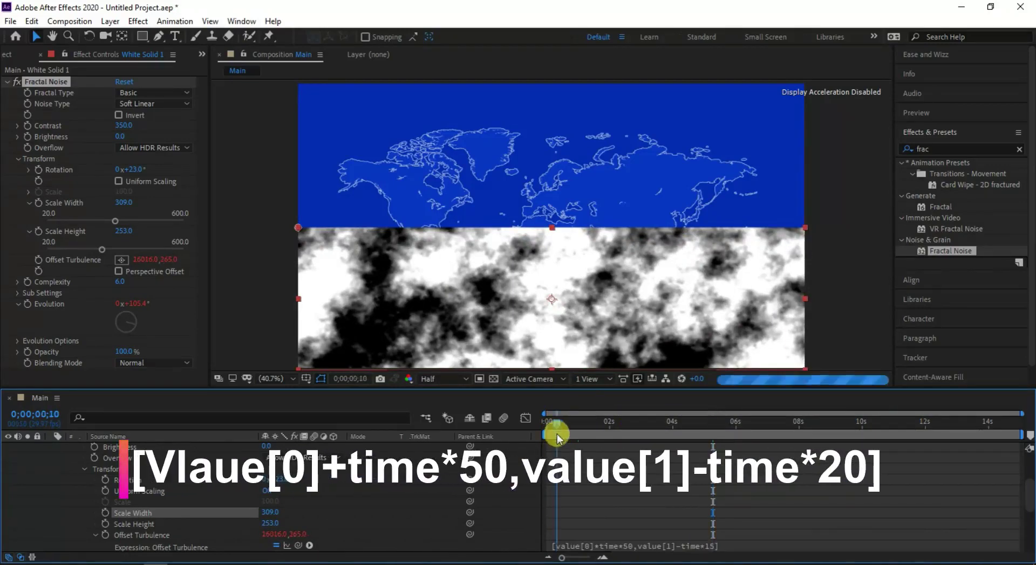
key("space")
left_click_drag(556, 424, 796, 427)
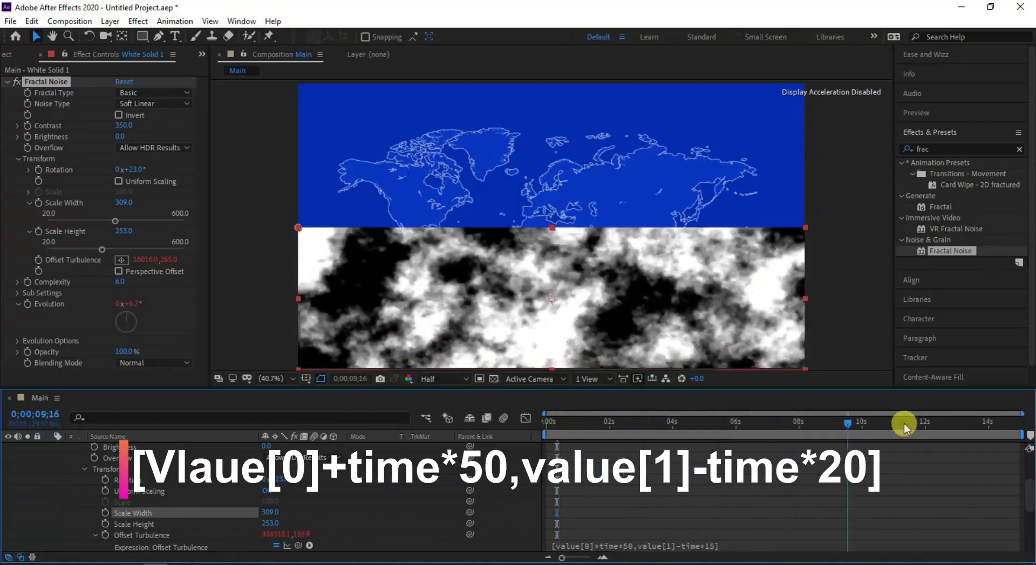
mouse_move(795, 427)
left_mouse_down()
mouse_move(565, 427)
mouse_move(731, 462)
mouse_move(655, 464)
left_mouse_up()
key("space")
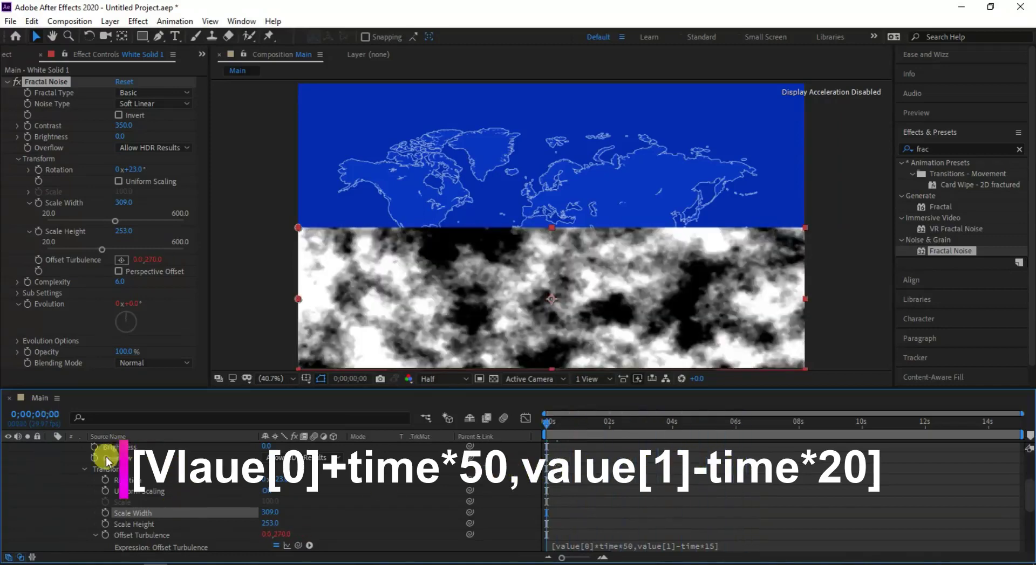
Step: Set White Solid 1 to Screen blending mode and scrub ahead to view the clouds over the map
scroll(106, 457, "up", 5)
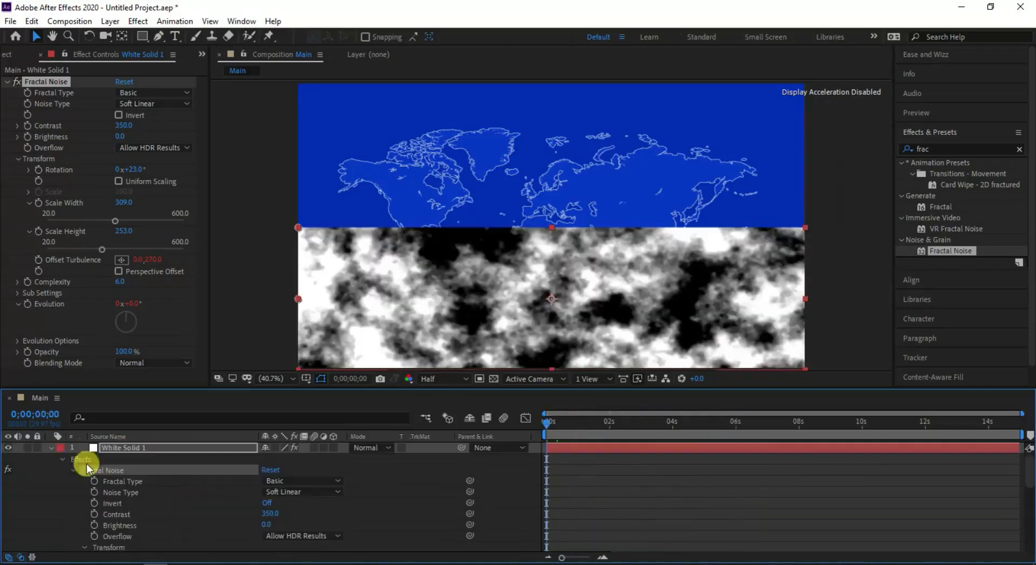
left_click(50, 449)
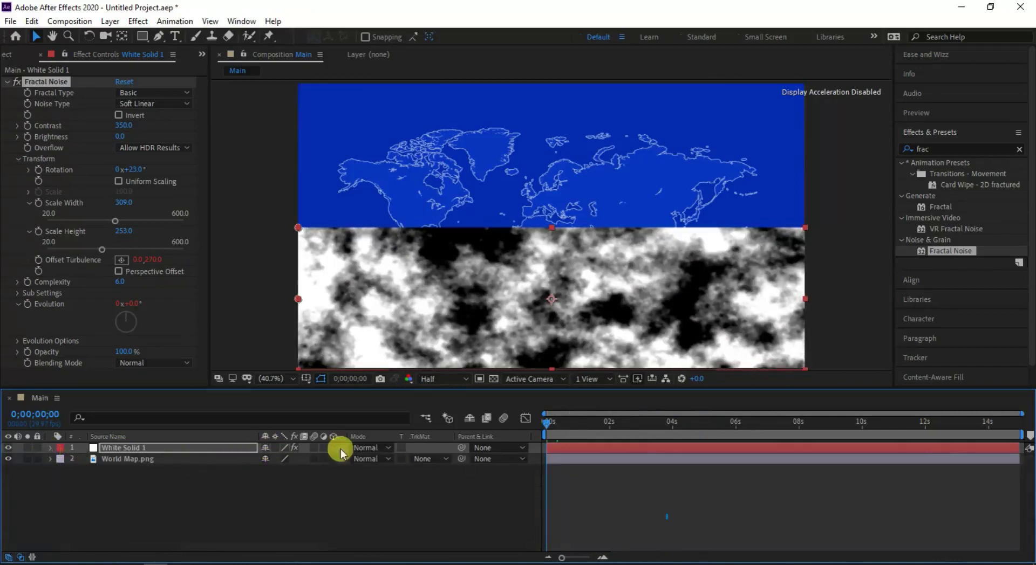
left_click(374, 450)
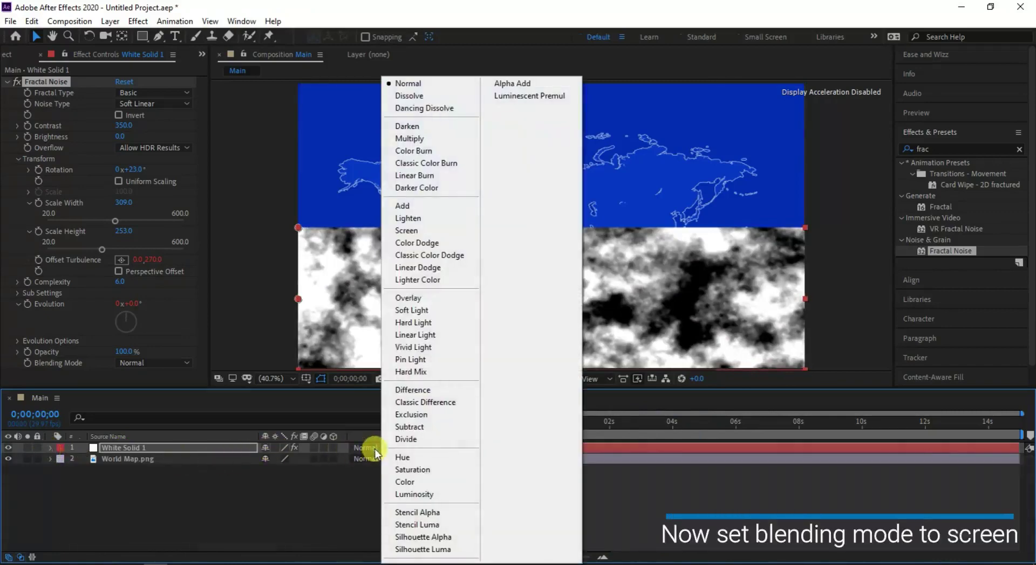
left_click(406, 231)
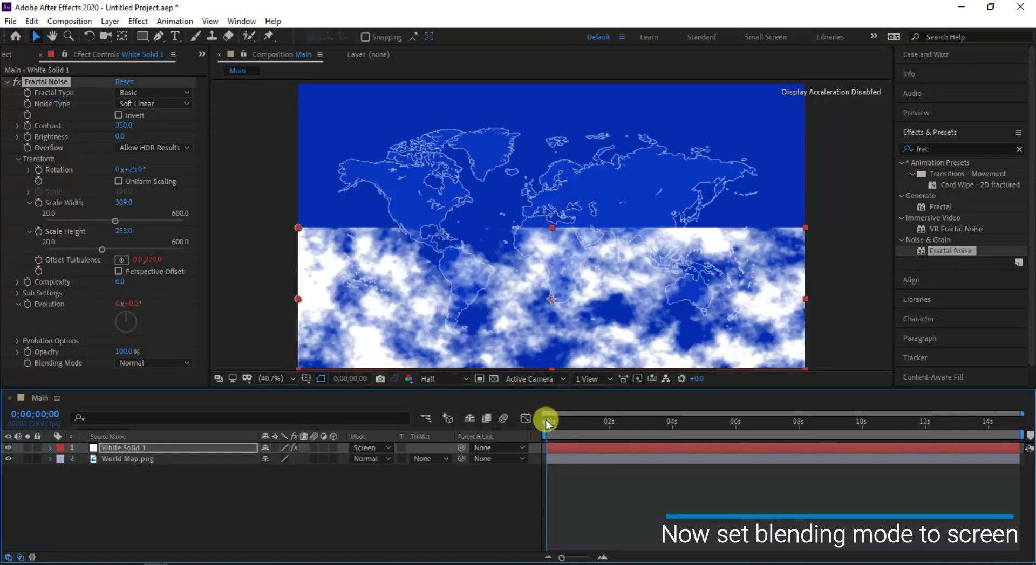
mouse_move(546, 421)
left_mouse_down()
mouse_move(892, 430)
mouse_move(520, 441)
left_mouse_up()
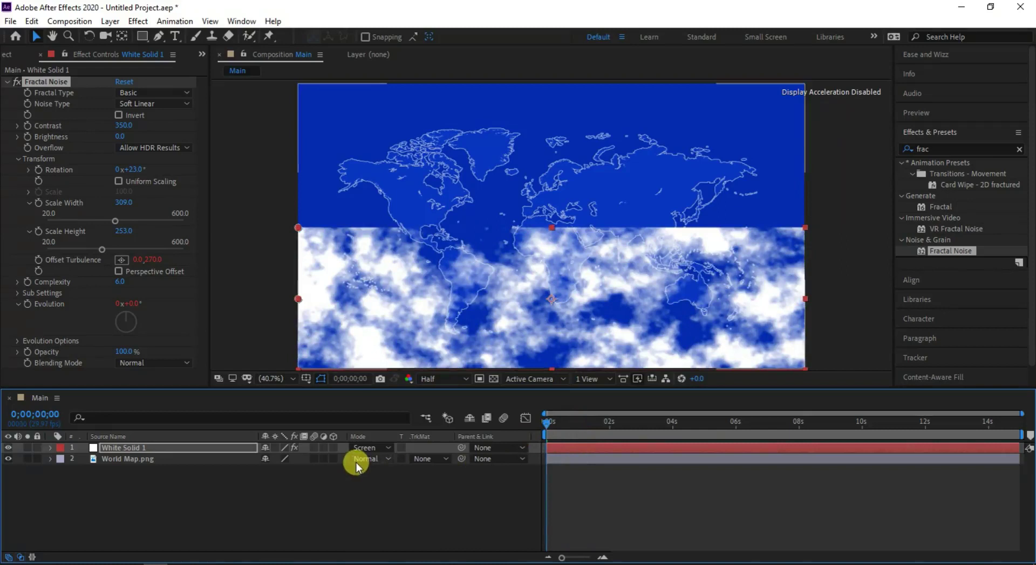
Step: With the Pen tool, trace a wavy mask edge across the map's middle to its right side
left_click(160, 36)
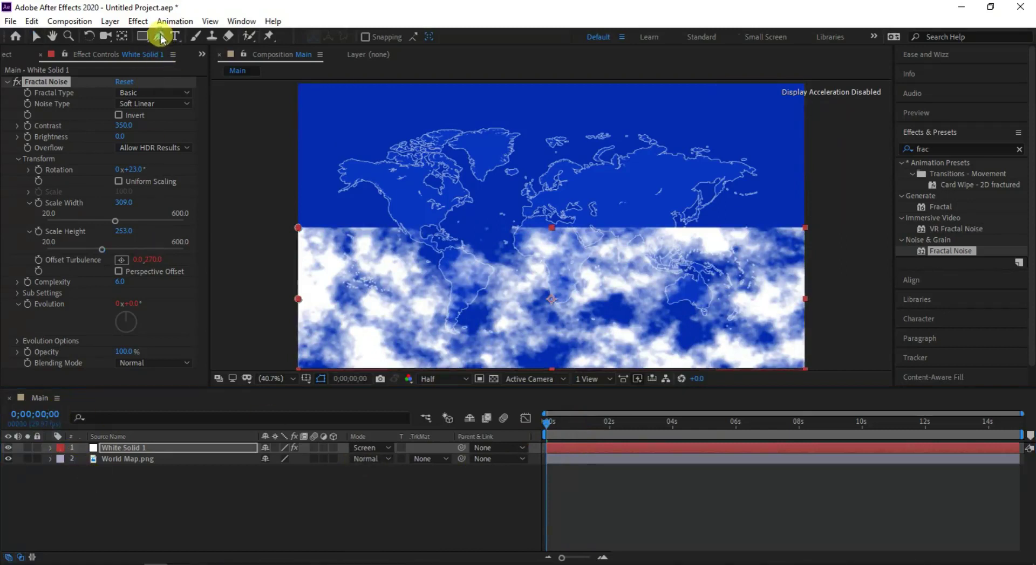
left_click(264, 324)
left_click(366, 260)
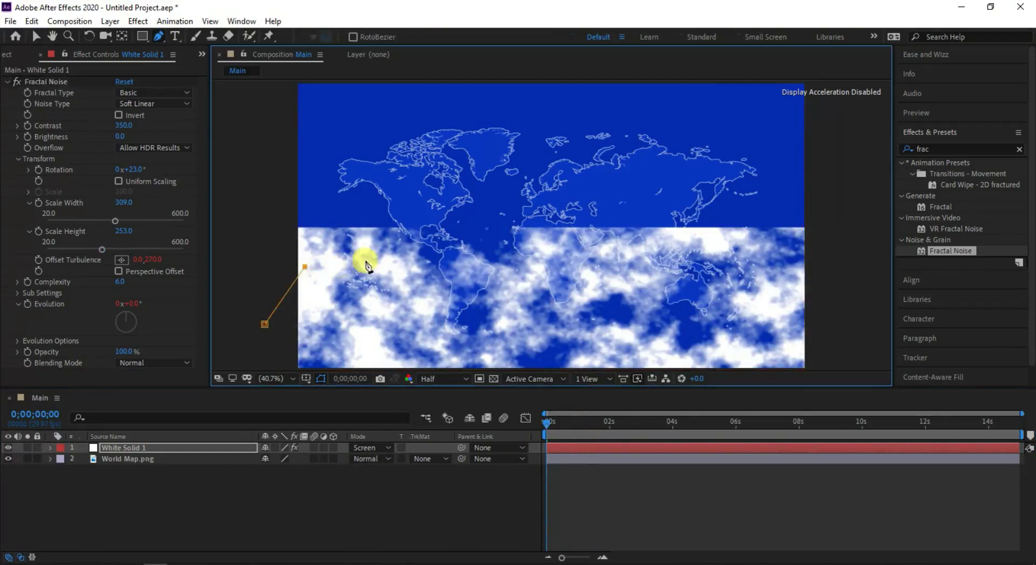
left_click(435, 248)
left_click(495, 250)
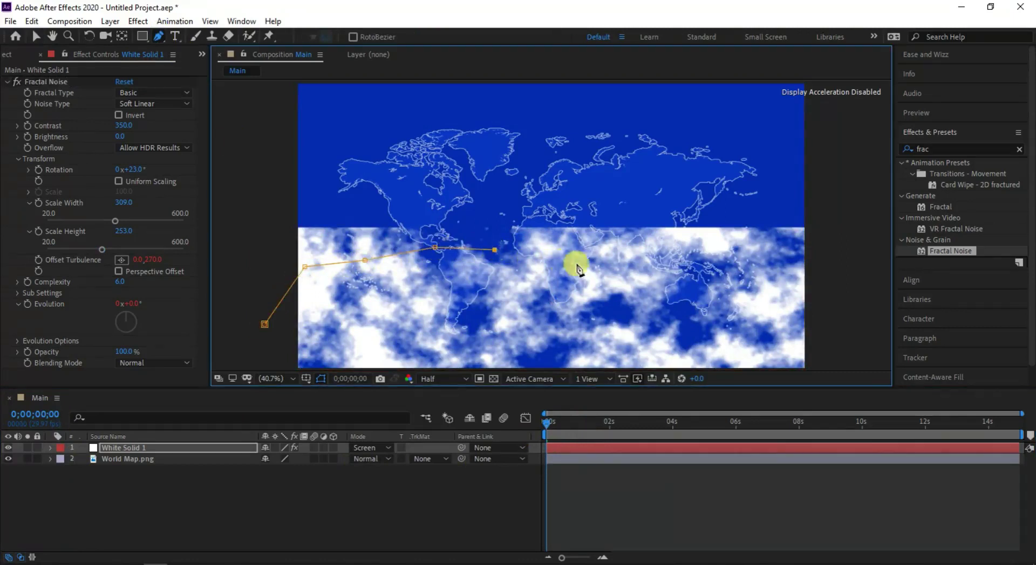
left_click(581, 264)
left_click(624, 247)
left_click(669, 237)
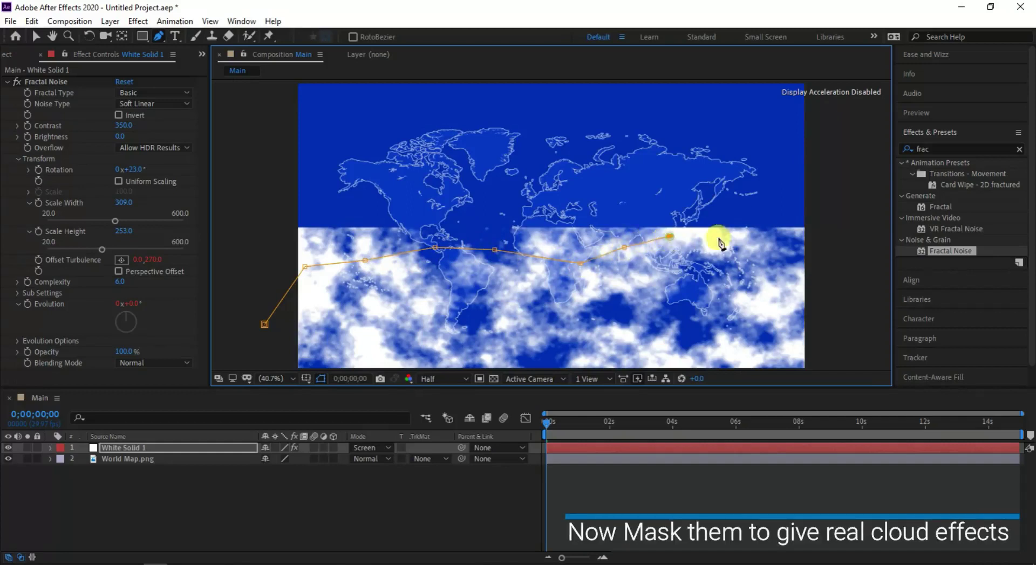
left_click(733, 238)
left_click(772, 250)
left_click(823, 256)
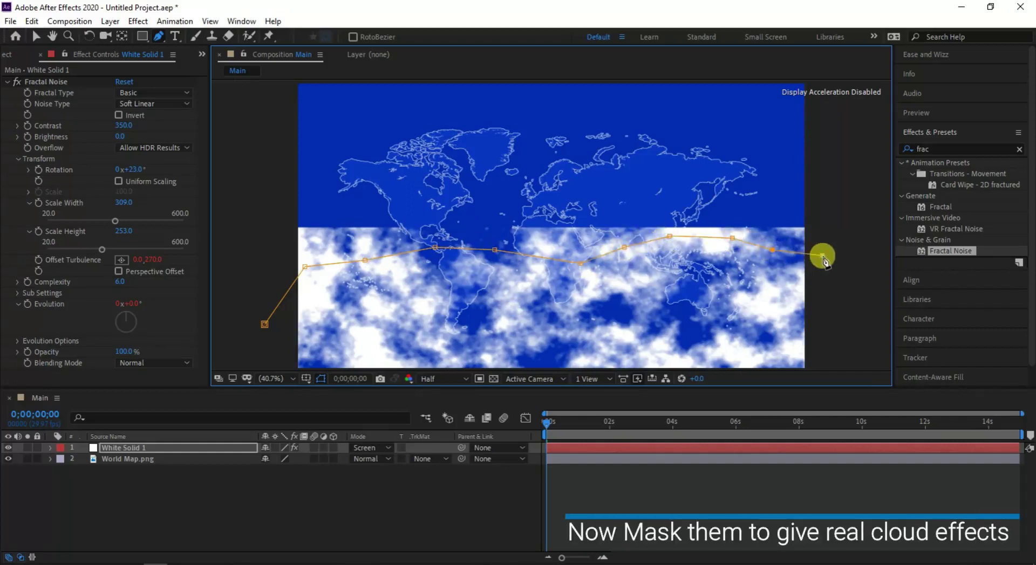
left_click(836, 327)
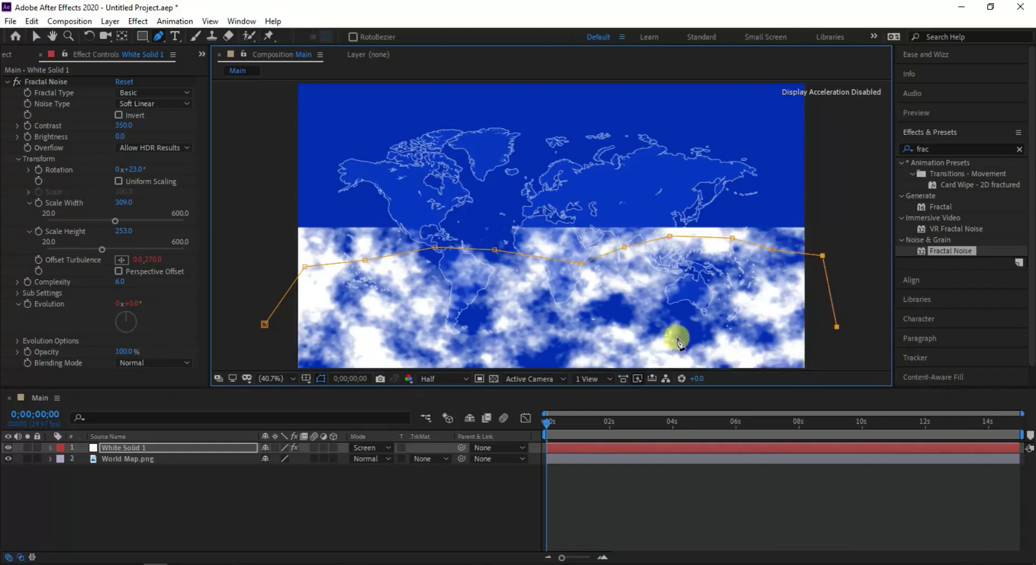
Step: Continue the mask below the map back to the left and close it at the first point
key("comma")
key("comma")
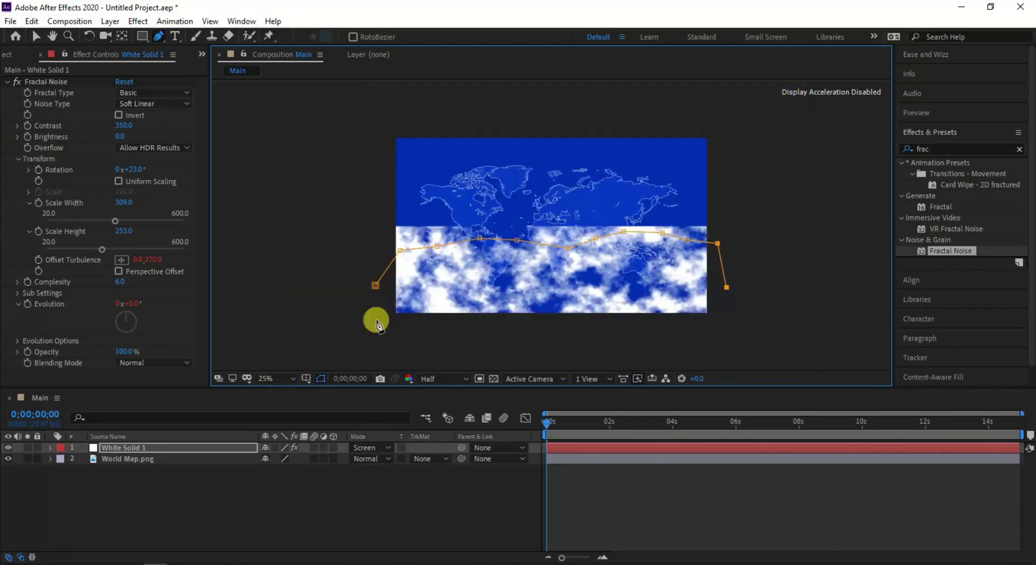
left_click(751, 332)
left_click(634, 353)
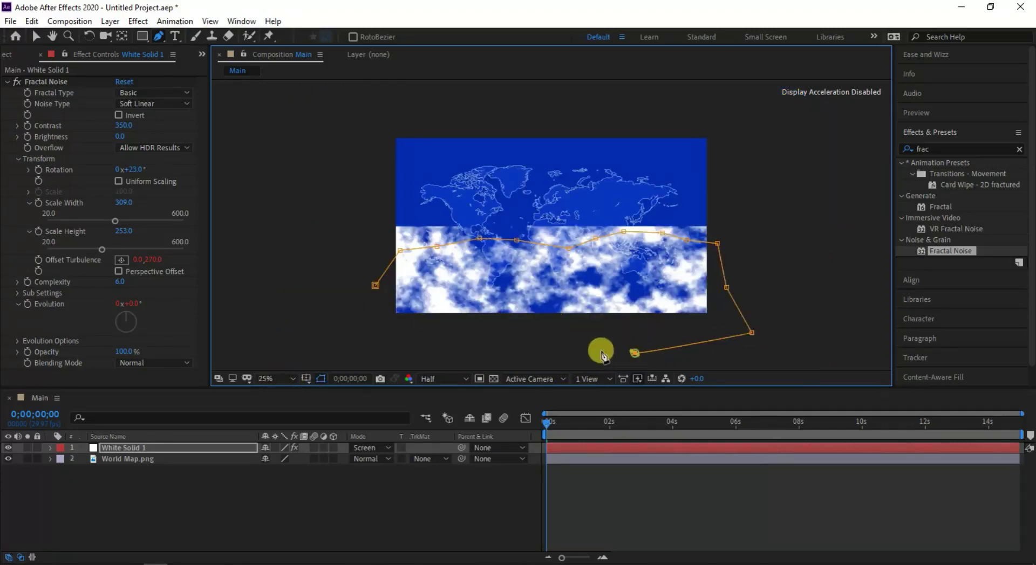
left_click(532, 343)
left_click_drag(401, 338, 393, 336)
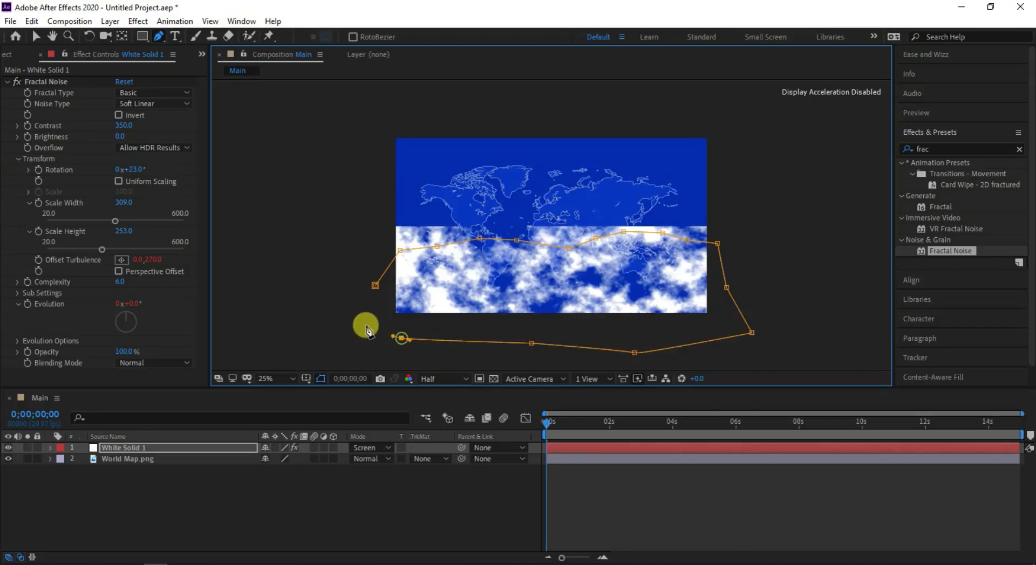
left_click(375, 287)
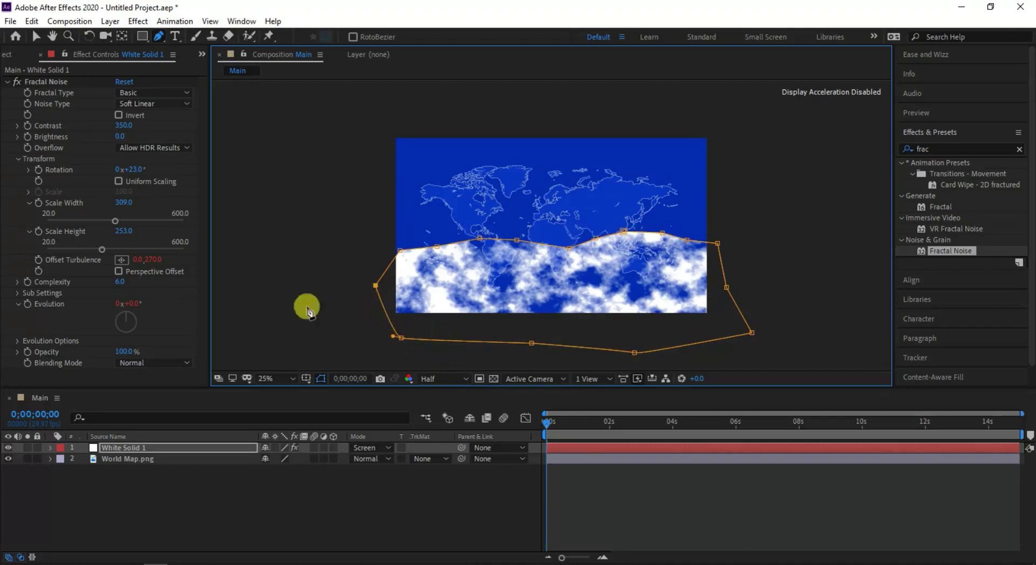
left_click(134, 417)
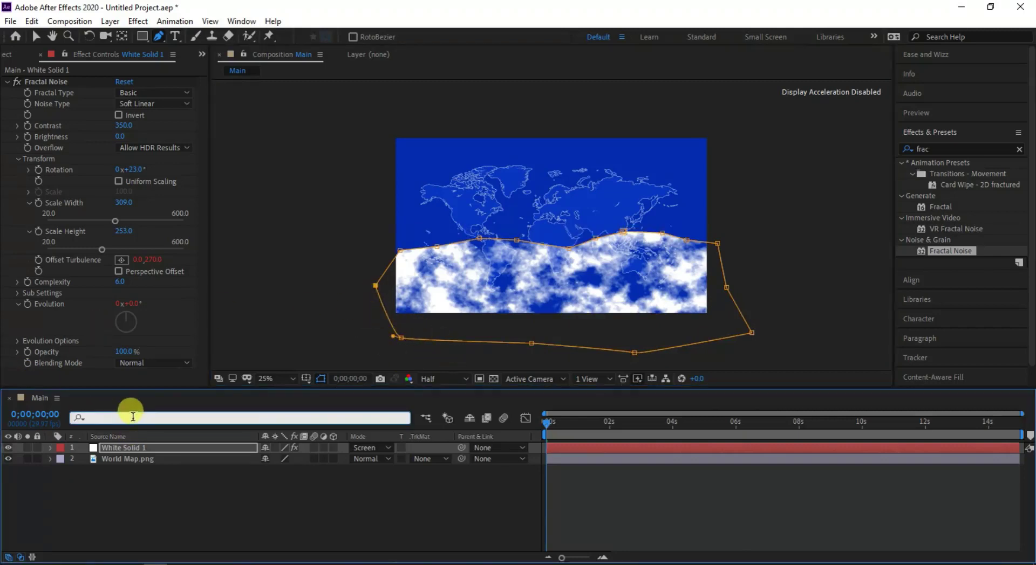
Step: Set Mask Feather to 120 pixels and nudge top-edge mask points to refine the edge
type("feath")
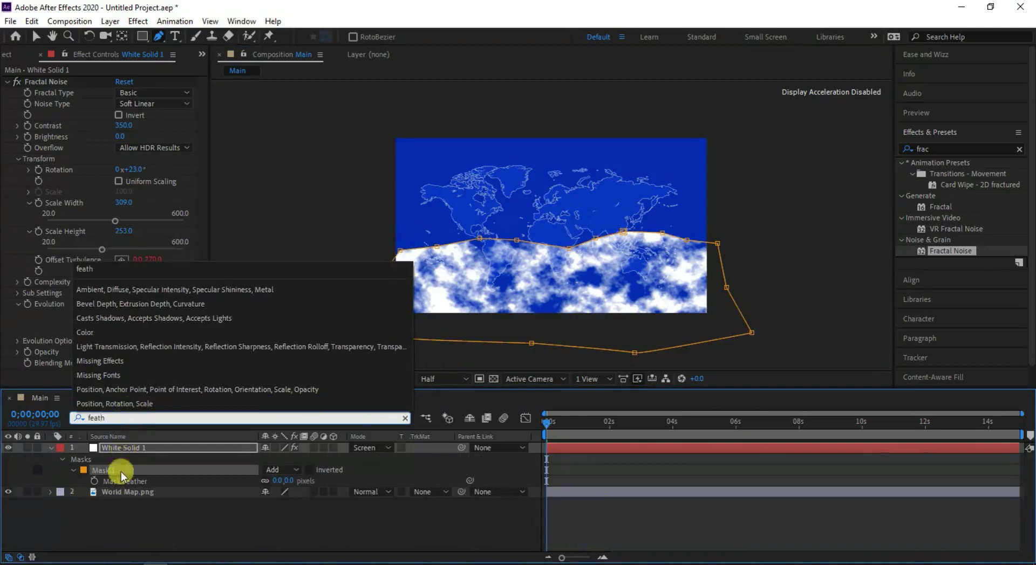
left_click_drag(279, 480, 361, 473)
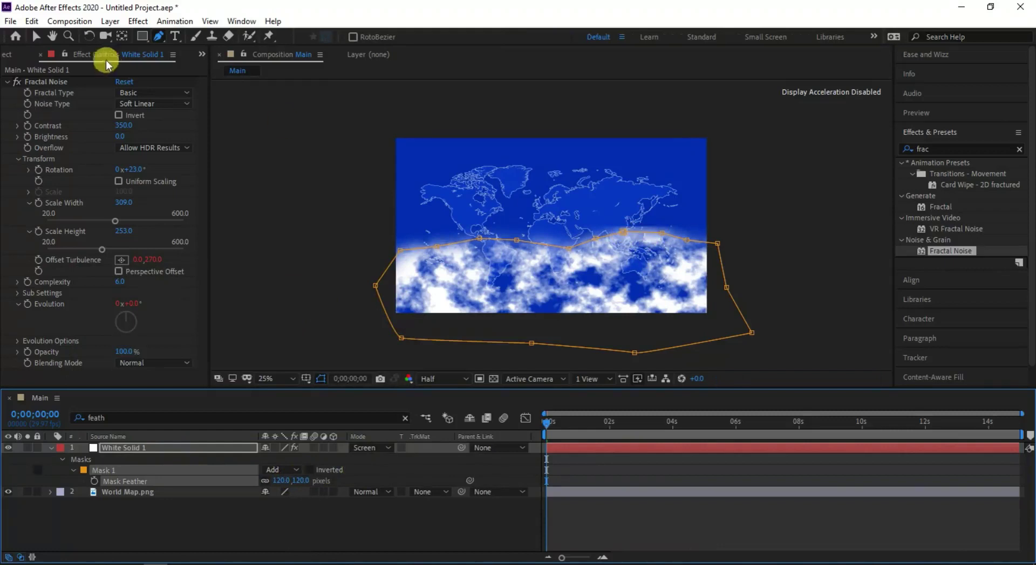
left_click(36, 36)
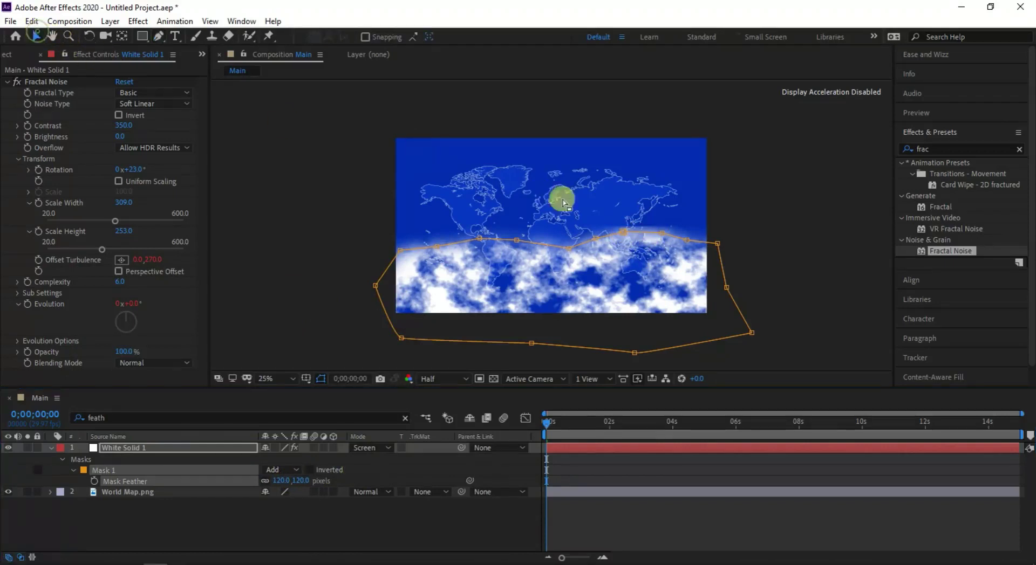
left_click(625, 240)
mouse_move(625, 247)
left_mouse_down()
mouse_move(676, 238)
mouse_move(663, 249)
left_mouse_up()
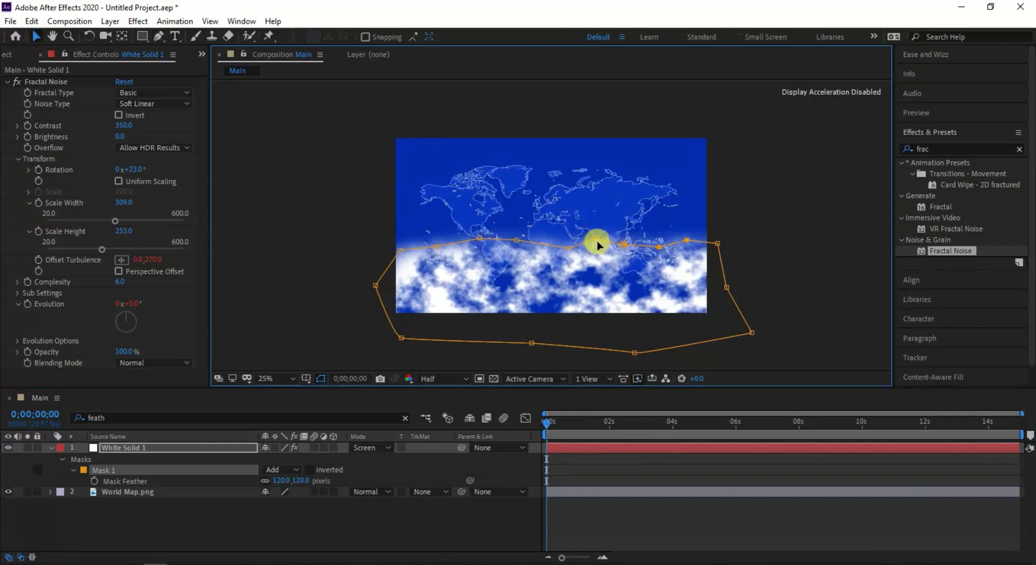
left_click_drag(599, 245, 600, 248)
left_click_drag(479, 238, 478, 241)
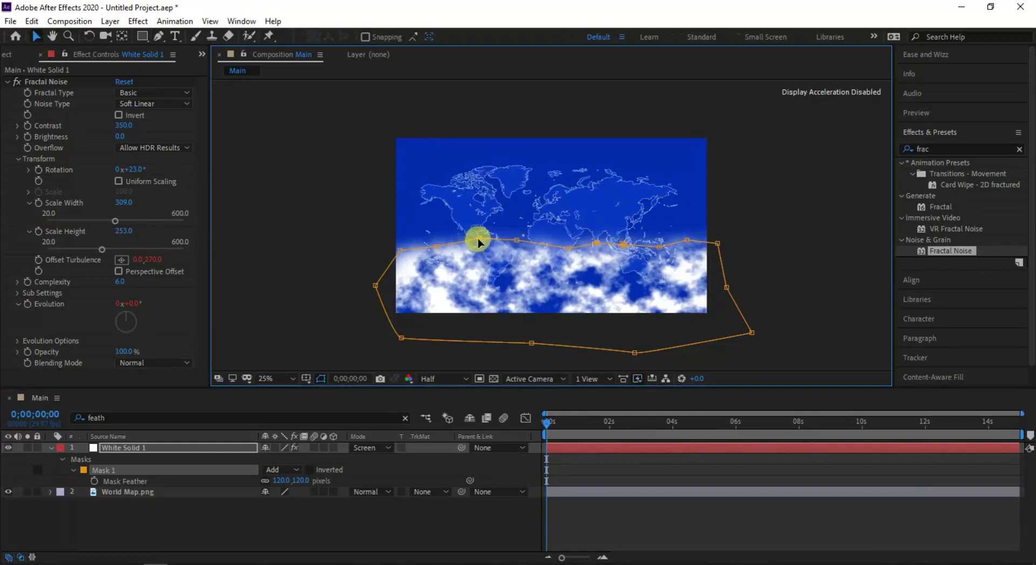
Step: Reselect the White Solid 1 layer
left_click(321, 284)
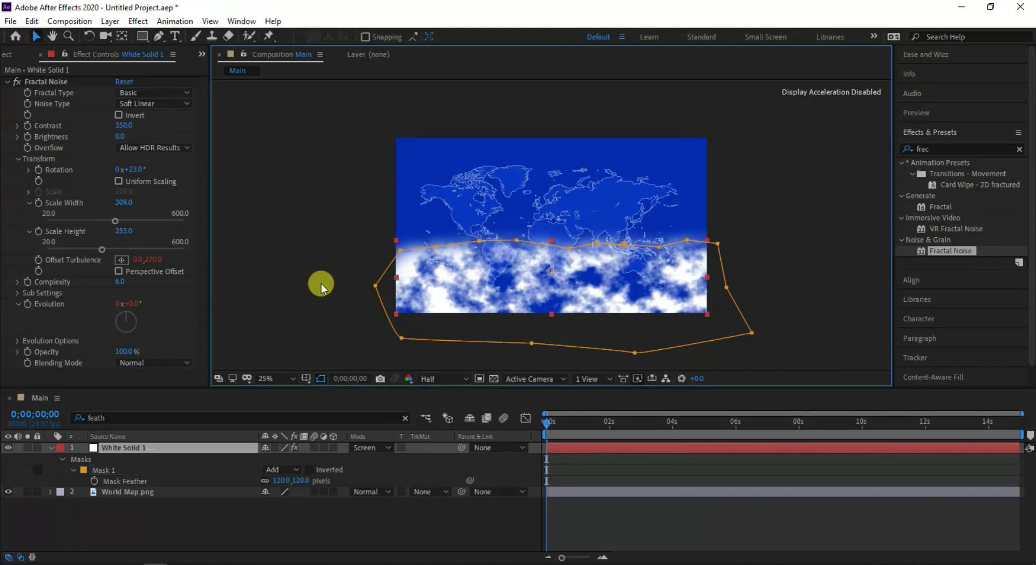
left_click(256, 195)
left_click(154, 447)
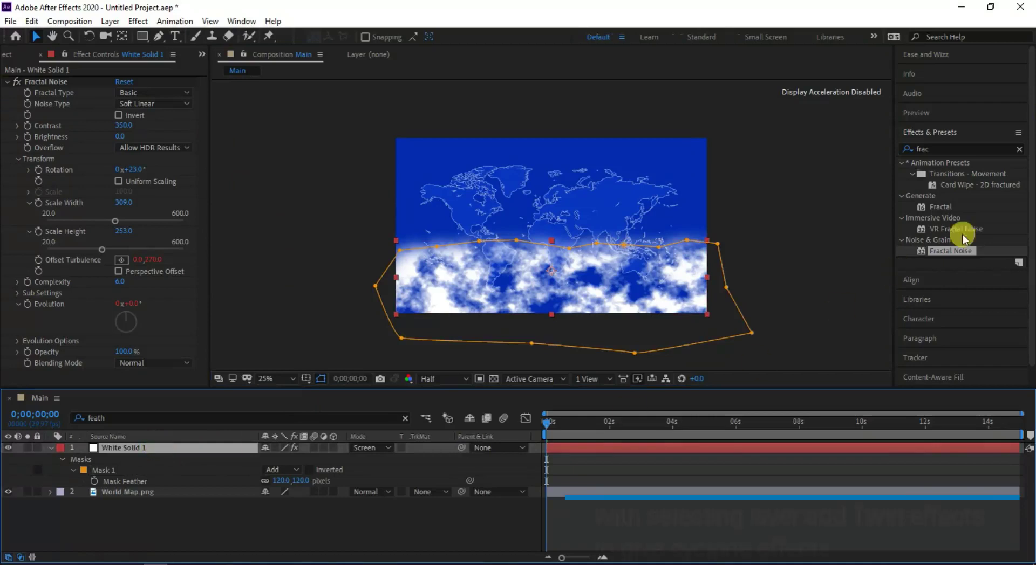
Step: Apply the Twirl effect to the cloud layer and place its centre in the lower clouds
left_click(945, 150)
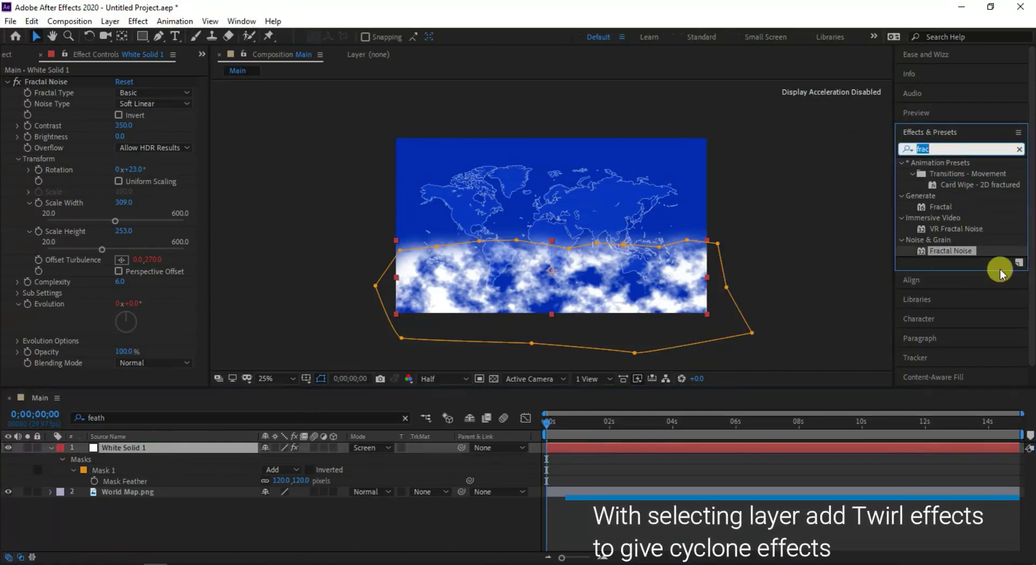
type("tw")
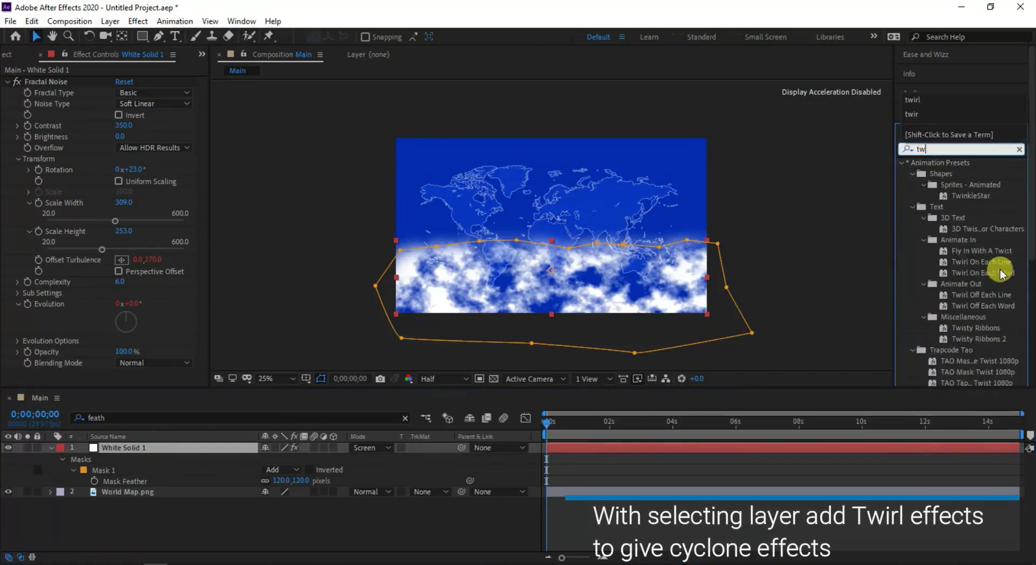
type("irl")
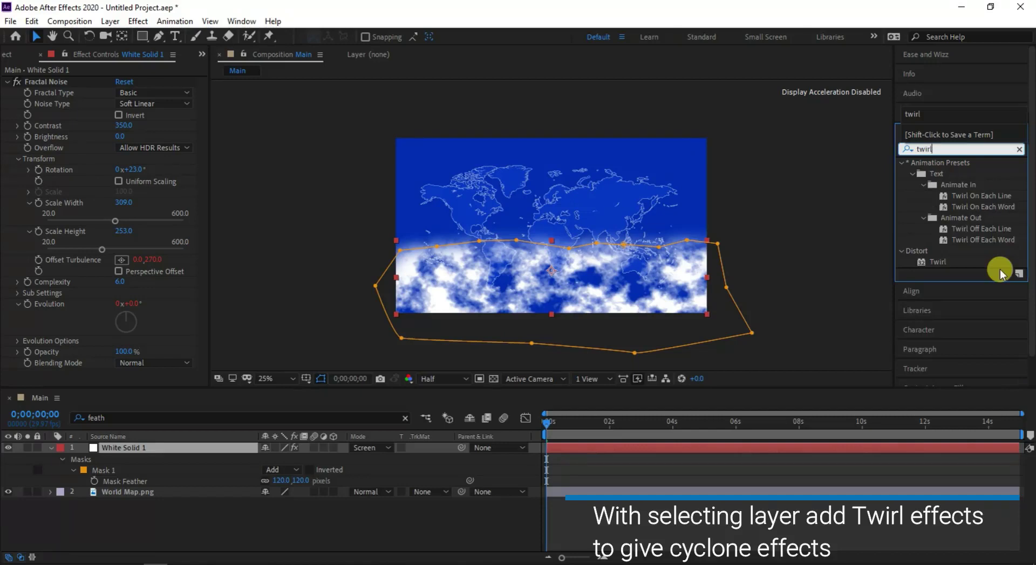
left_click_drag(935, 268, 559, 280)
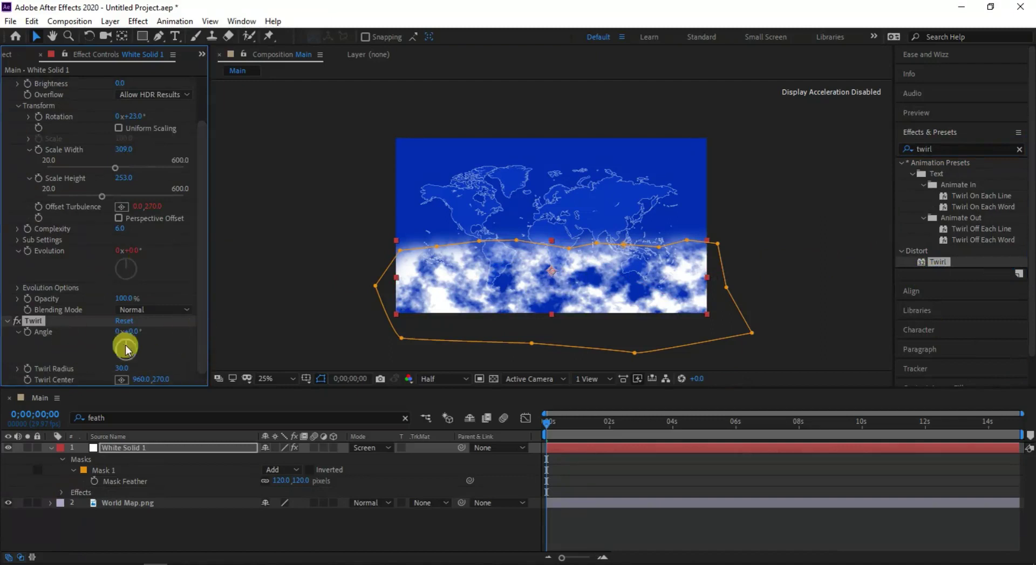
left_click(123, 380)
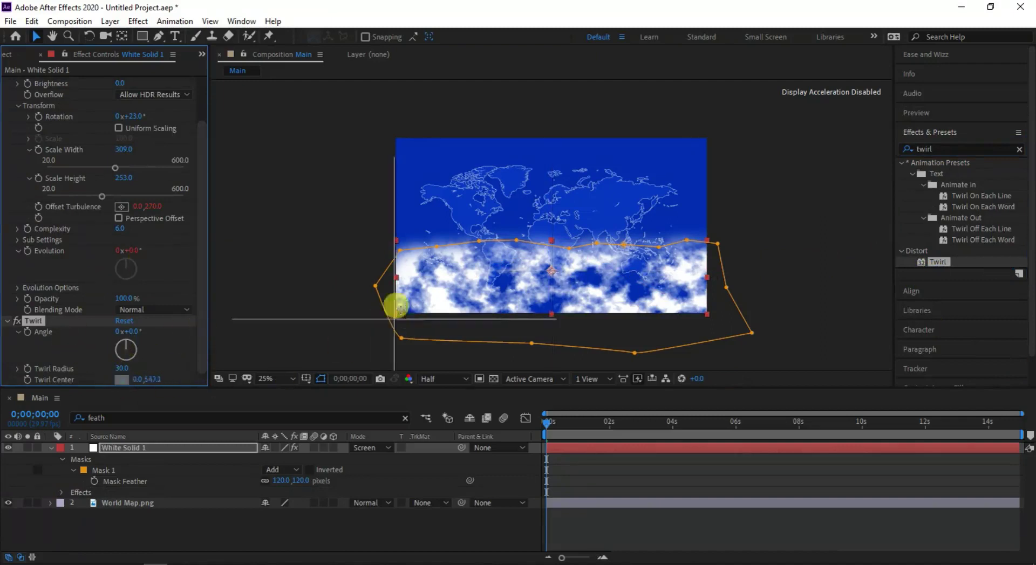
left_click(587, 298)
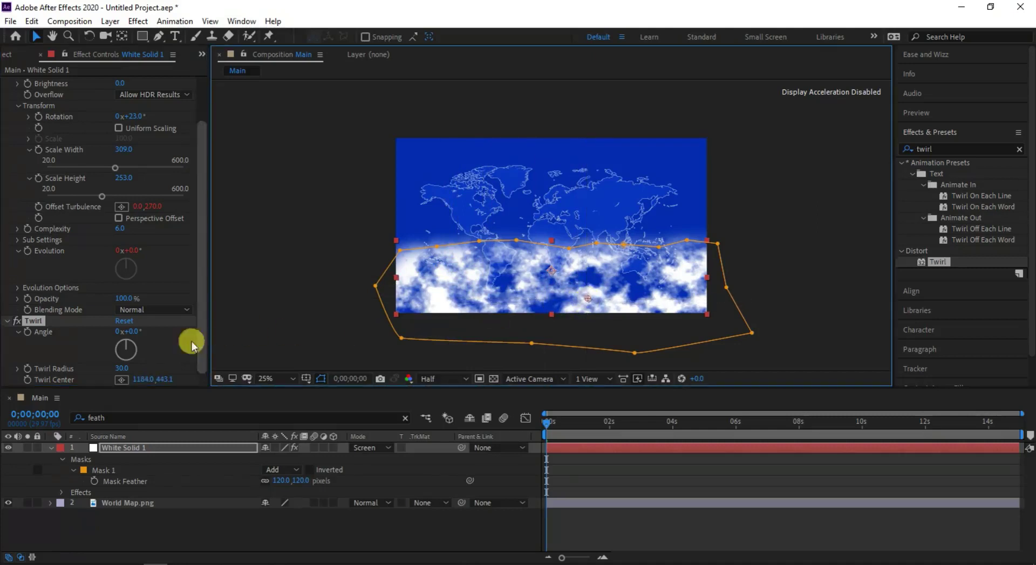
left_click(122, 368)
type("20")
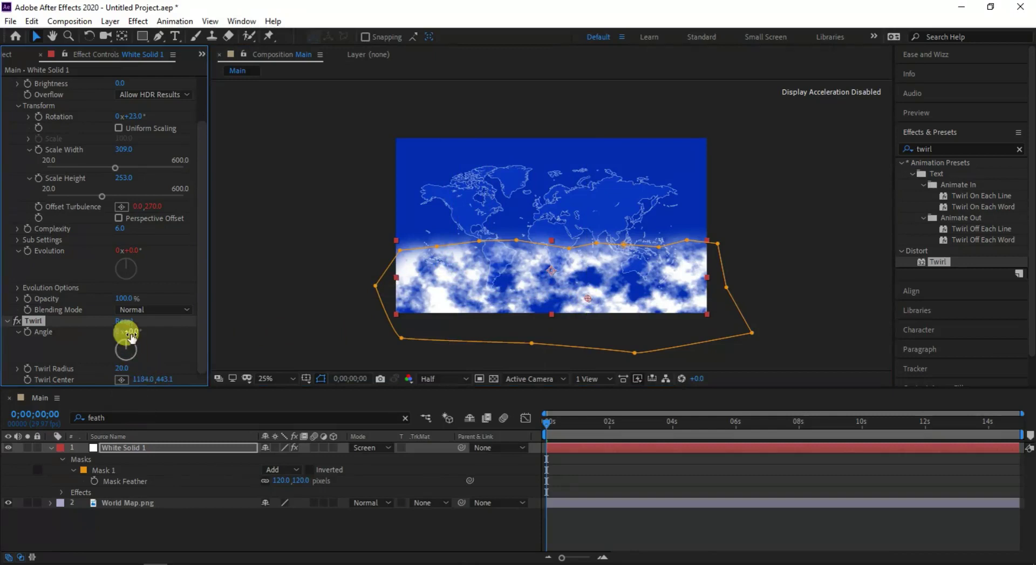
Step: Set the Twirl Radius to 10 and Angle to 200°, centred at 1188,395.1
mouse_move(139, 335)
left_mouse_down()
mouse_move(198, 352)
mouse_move(149, 352)
left_mouse_up()
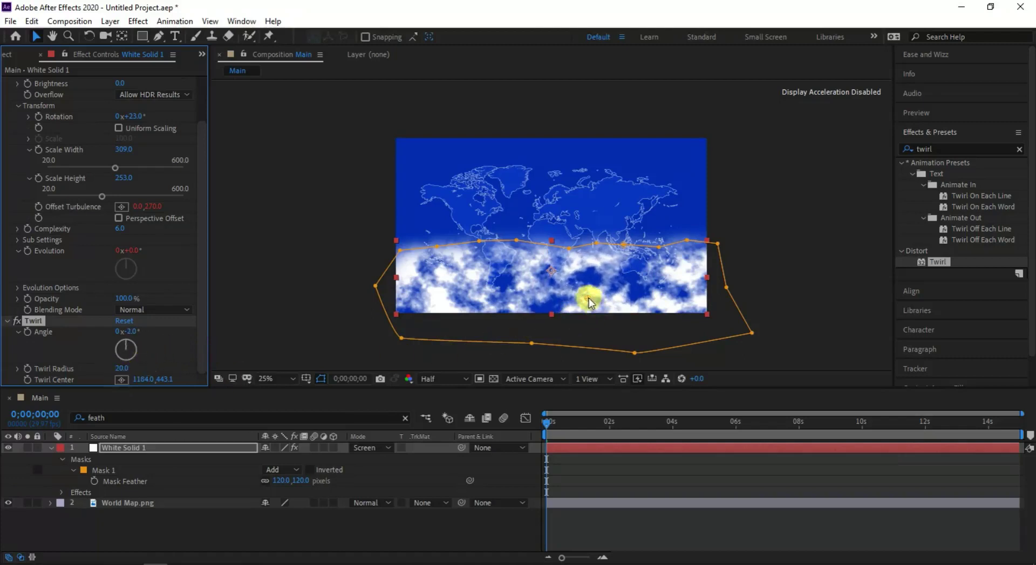
left_click_drag(588, 297, 589, 292)
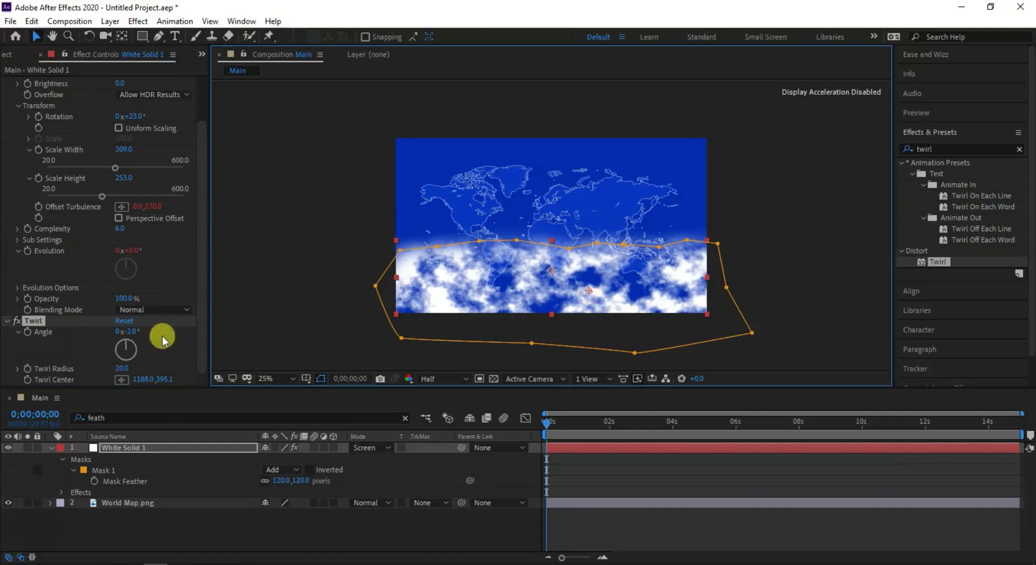
left_click_drag(124, 331, 219, 344)
left_click(122, 369)
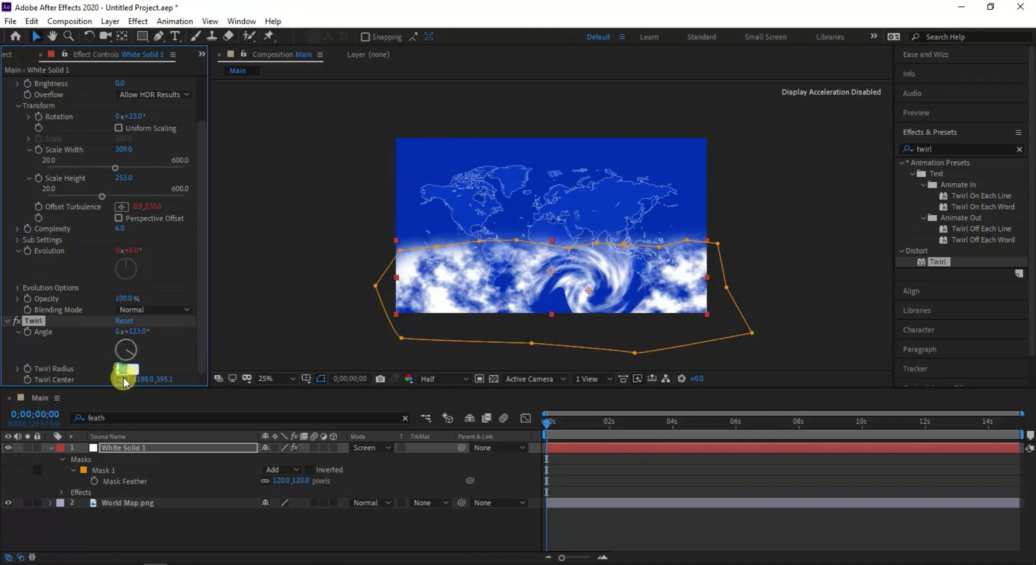
type("10")
key("Return")
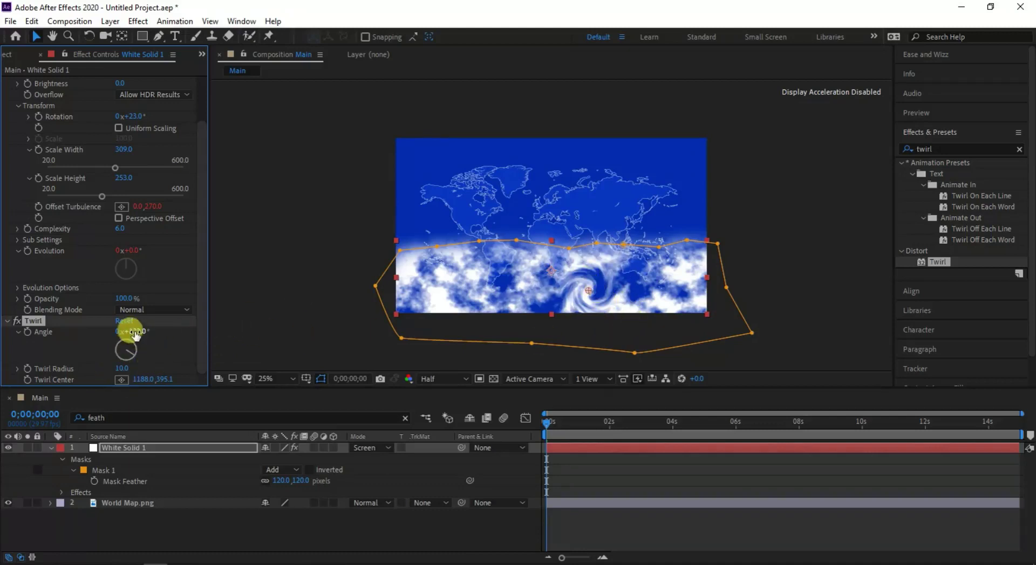
left_click_drag(139, 331, 215, 352)
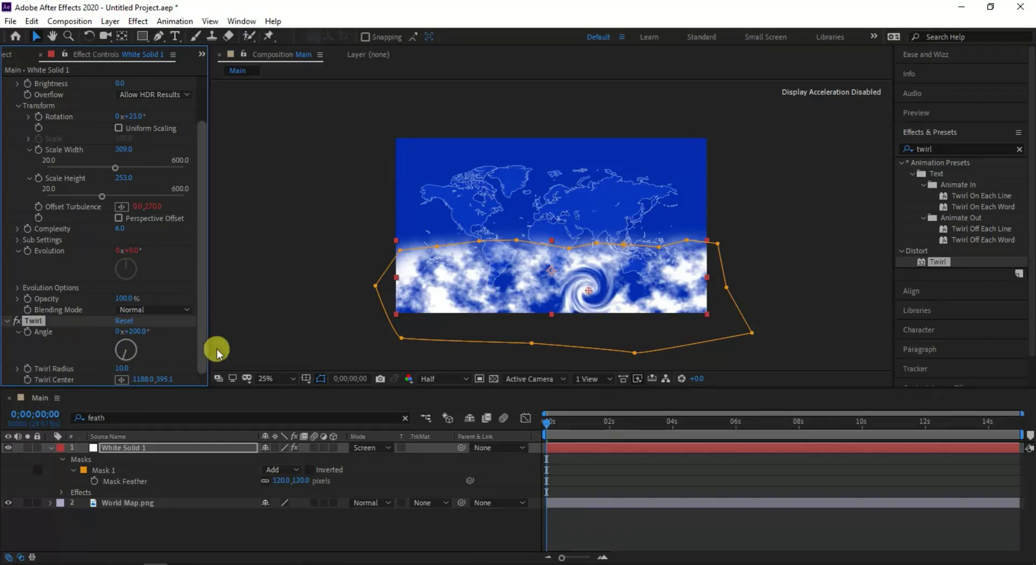
left_click(331, 324)
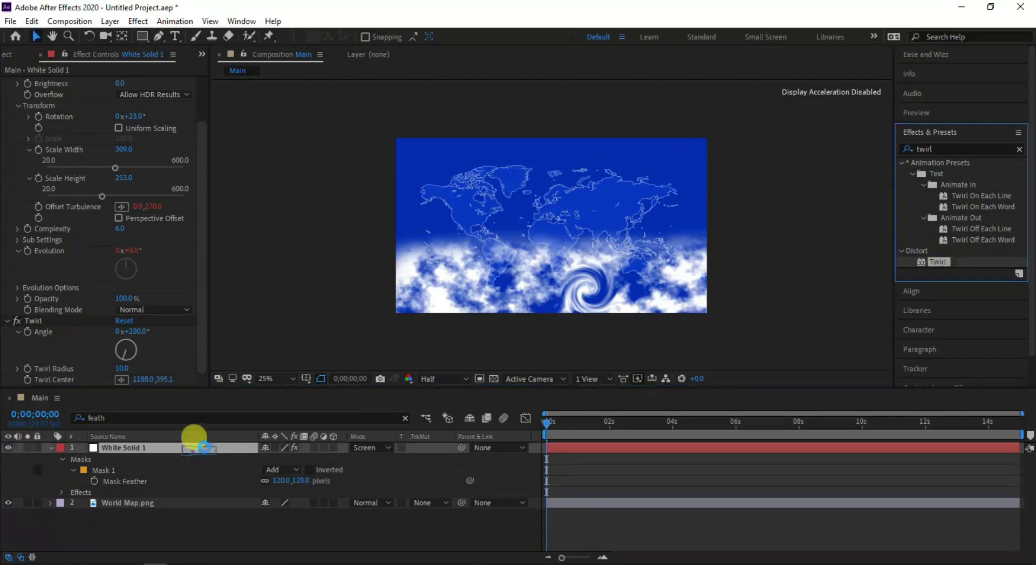
Step: Add a second Twirl centred on the lower-left clouds (224, 439.1), Radius 5, Angle 1x+136°
left_click_drag(939, 263, 202, 448)
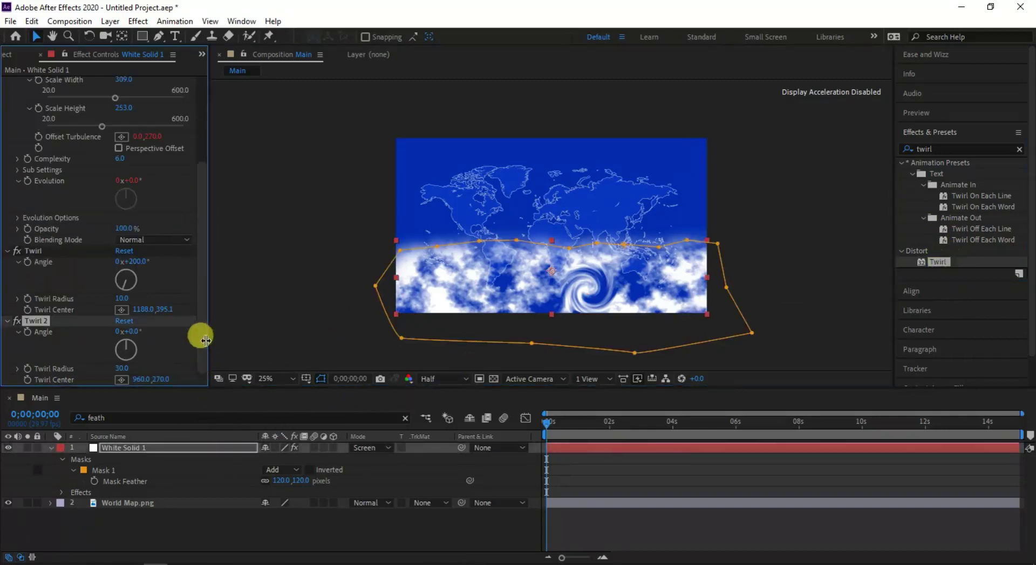
left_click(122, 381)
left_click(433, 296)
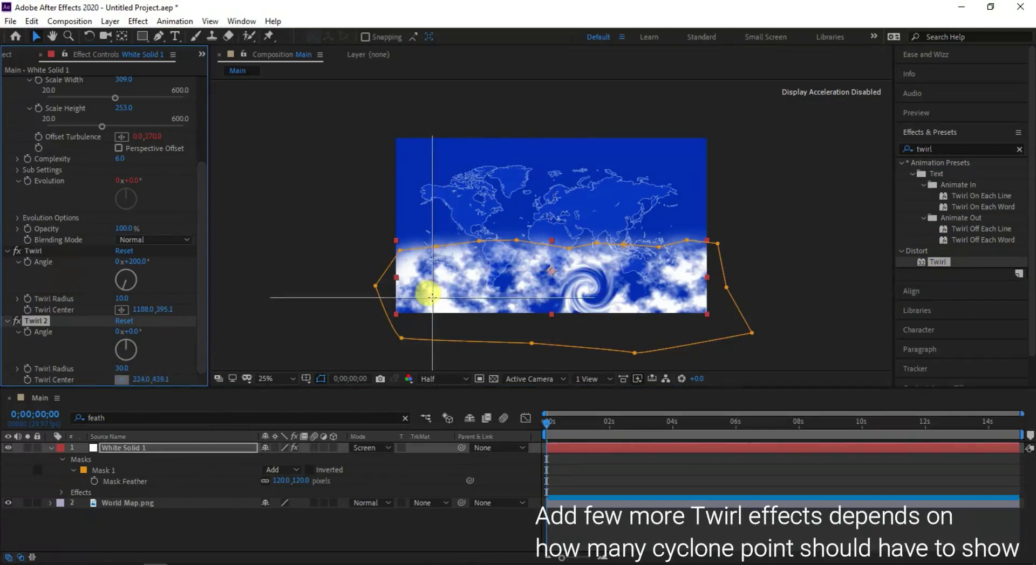
left_click(432, 297)
left_click(121, 369)
type("5")
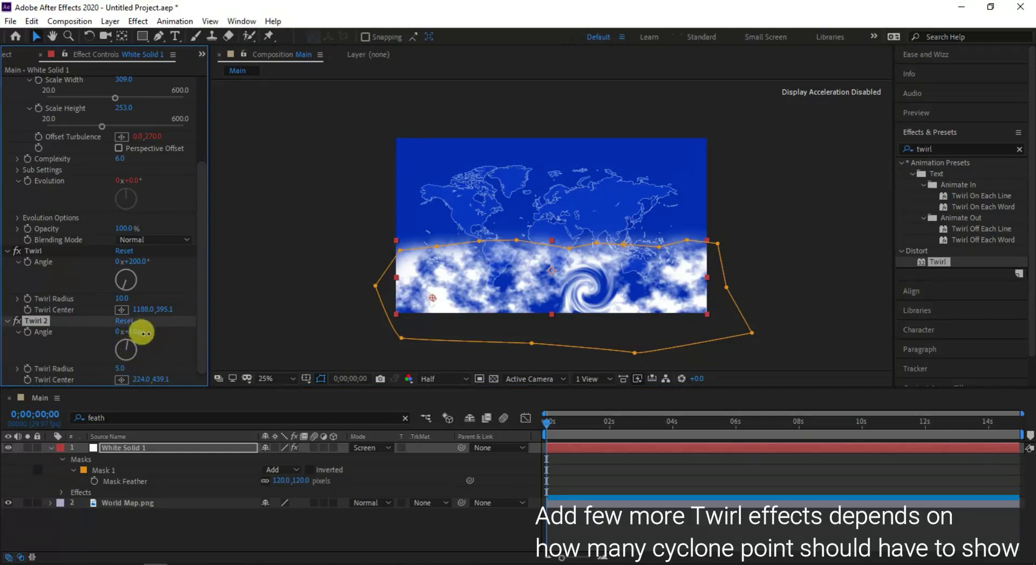
left_click_drag(145, 333, 467, 340)
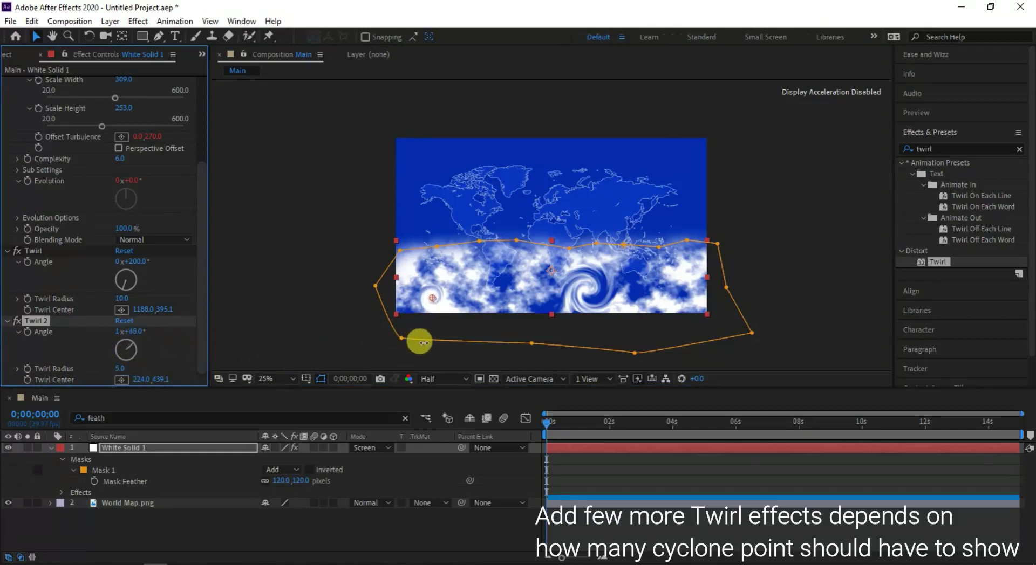
left_click(255, 308)
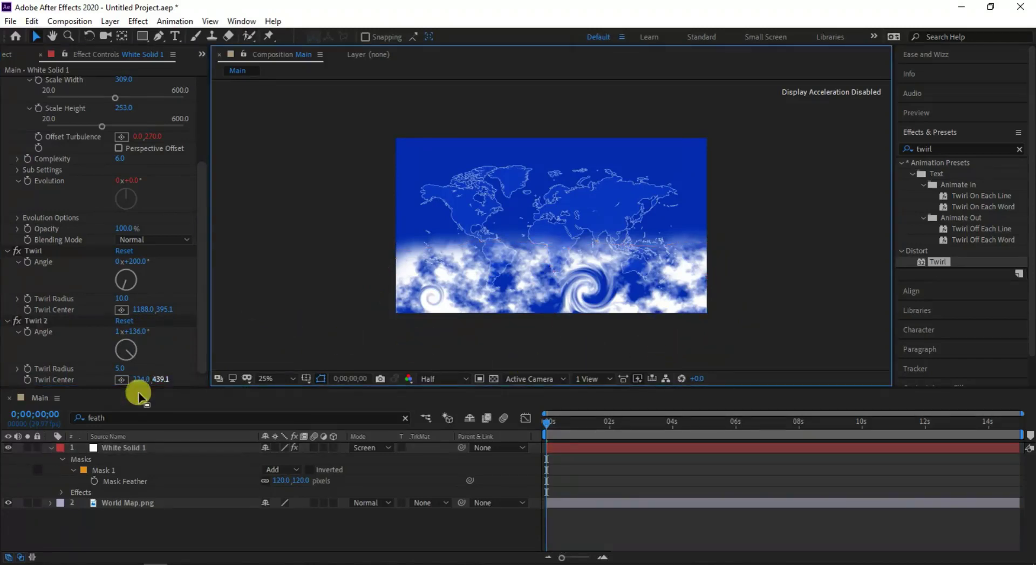
double_click(948, 147)
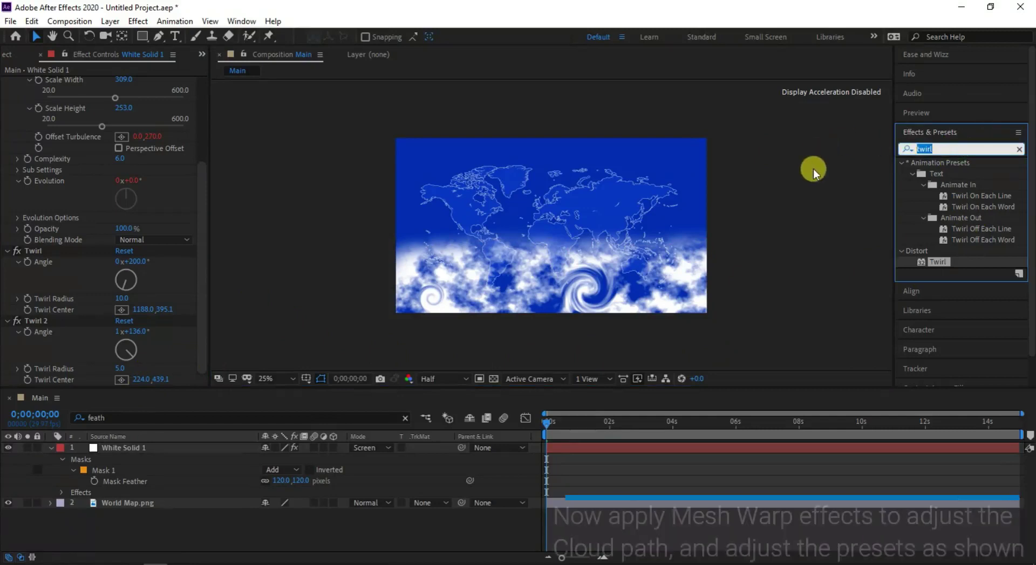
Step: Apply Mesh Warp to White Solid 1 with 3 rows, 5 columns and quality 10
type("mesh")
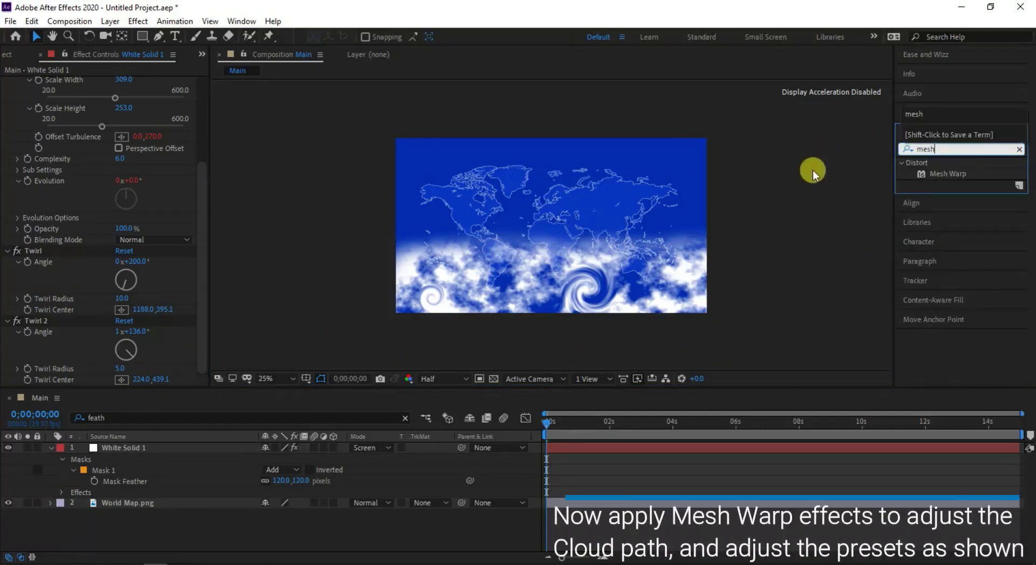
left_click_drag(944, 173, 568, 273)
type("3")
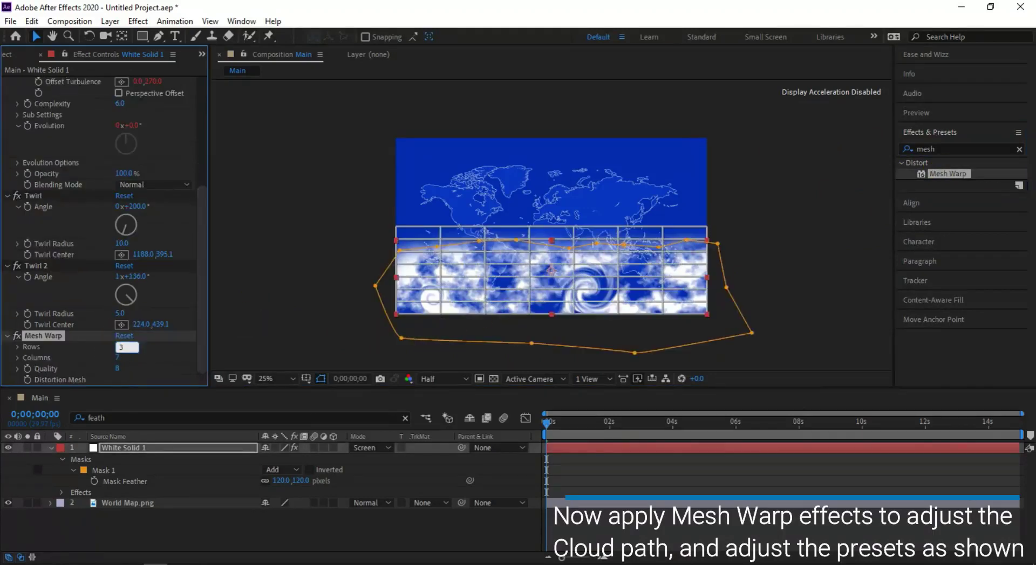
key("Tab")
type("5")
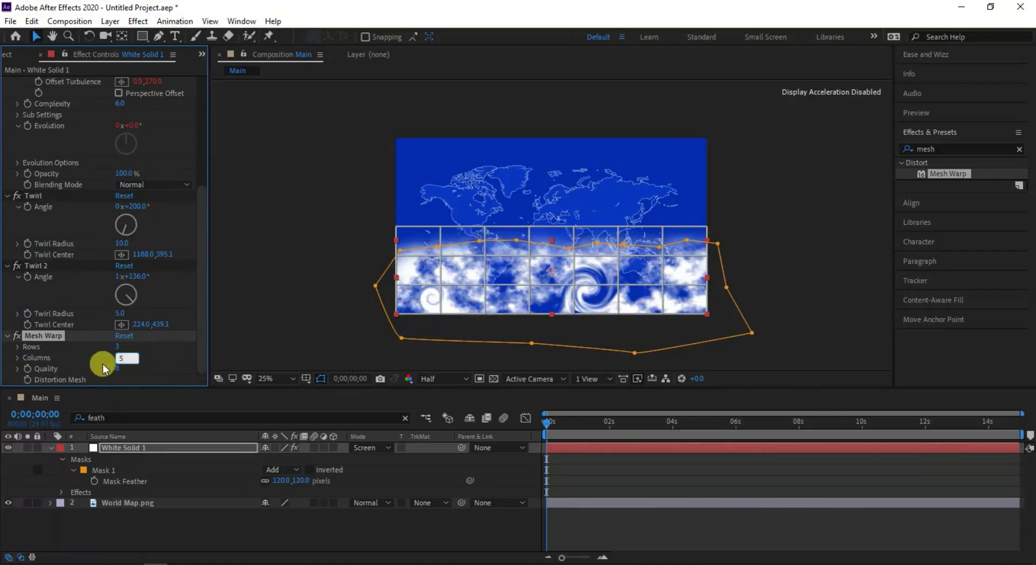
key("Tab")
type("10")
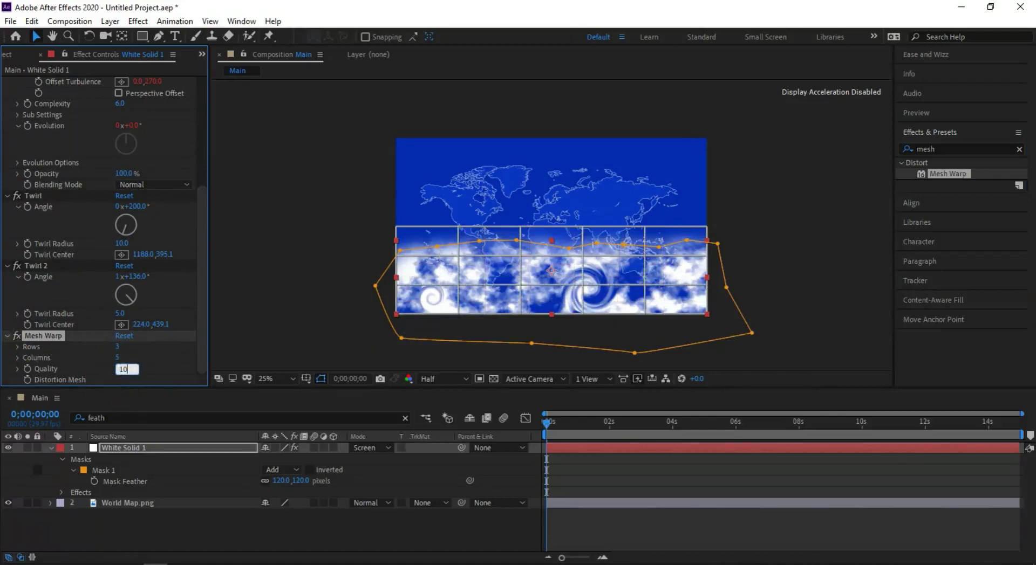
left_click(296, 277)
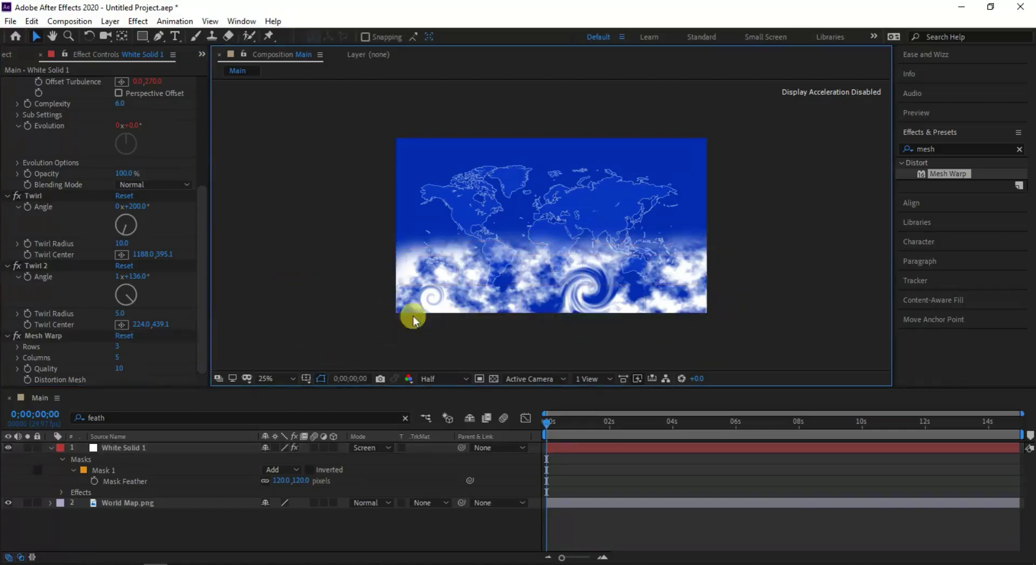
Step: Drag Mesh Warp grid points so the cloud bands curve across the view
left_click(104, 339)
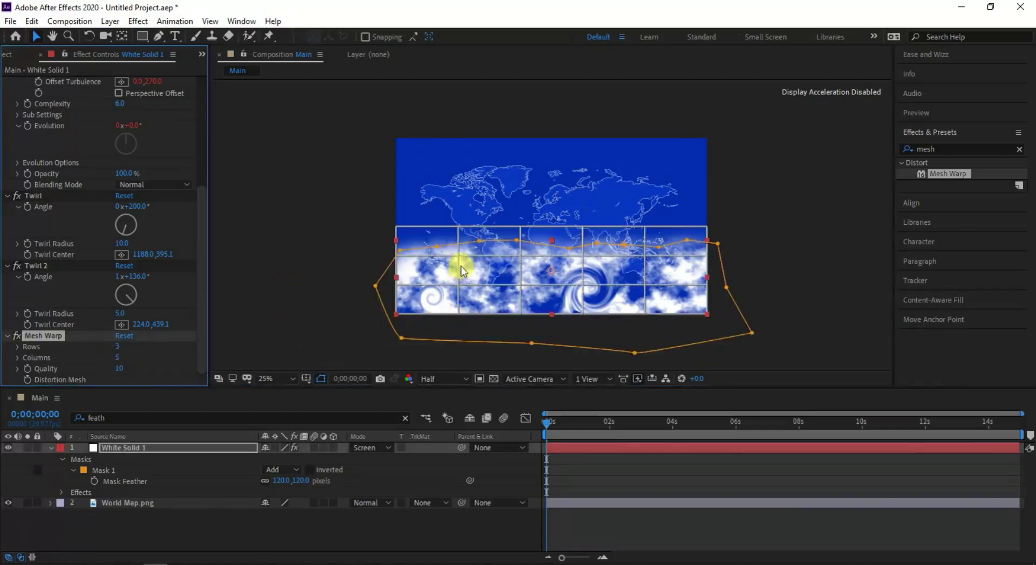
left_click(458, 261)
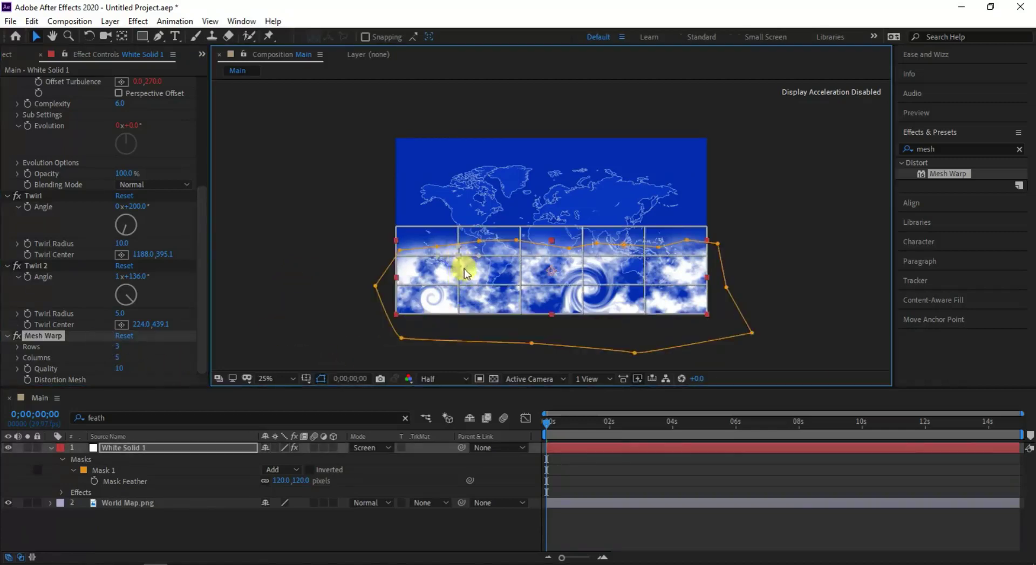
mouse_move(461, 290)
left_mouse_down()
mouse_move(537, 288)
mouse_move(528, 306)
mouse_move(501, 296)
left_mouse_up()
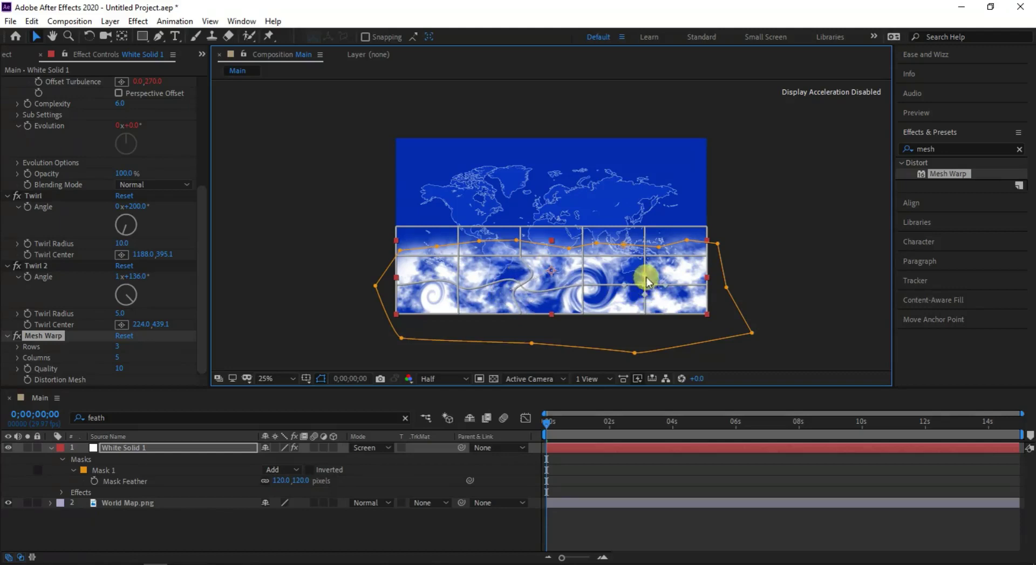
mouse_move(647, 281)
left_mouse_down()
mouse_move(663, 276)
mouse_move(665, 294)
left_mouse_up()
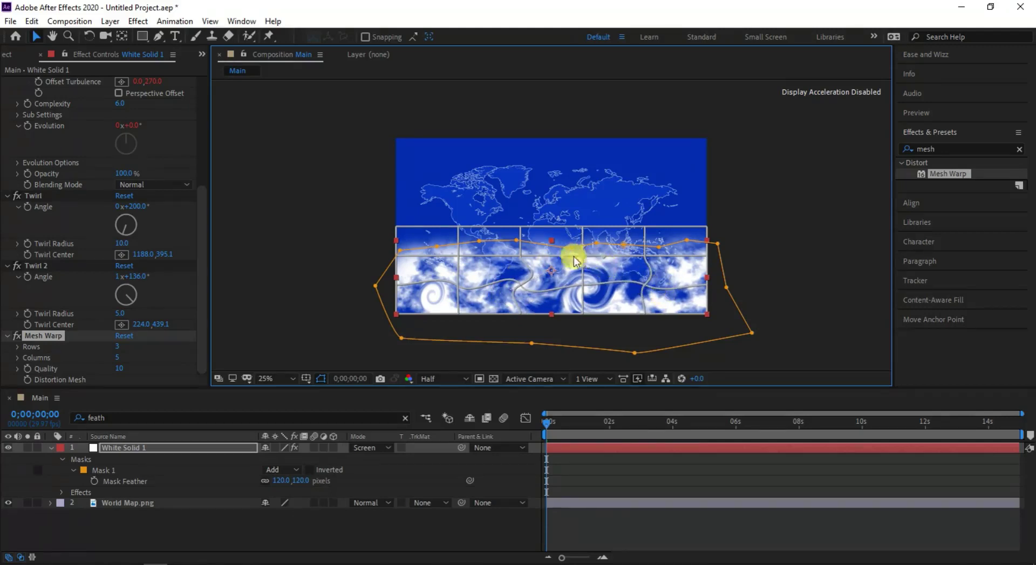
left_click_drag(562, 258, 542, 251)
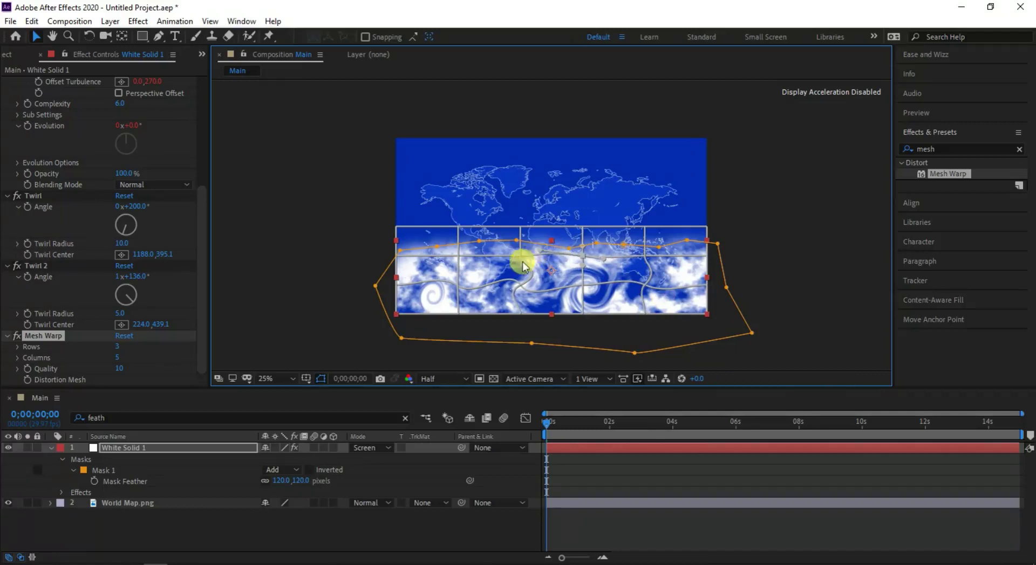
left_click_drag(457, 260, 441, 262)
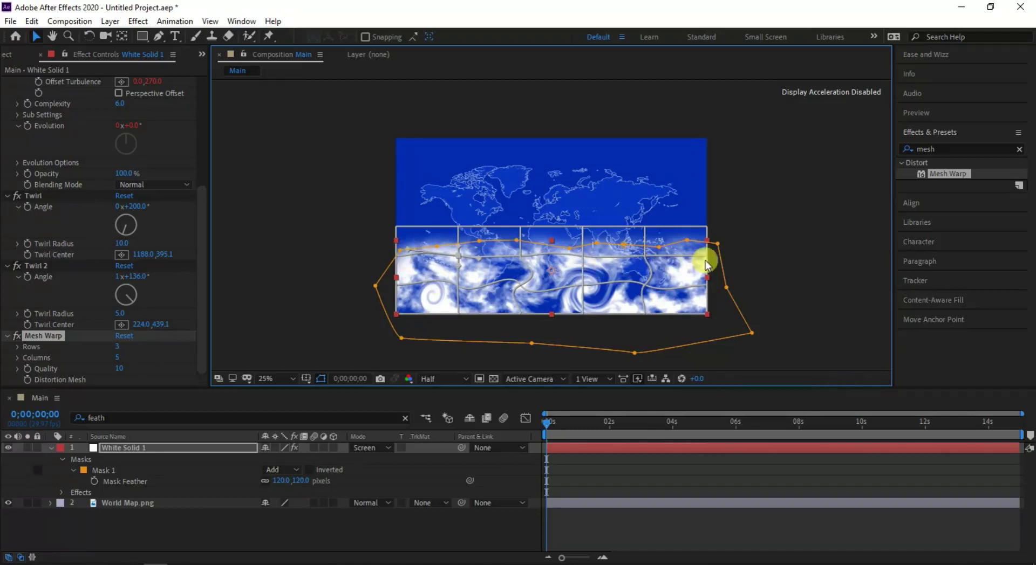
left_click(794, 311)
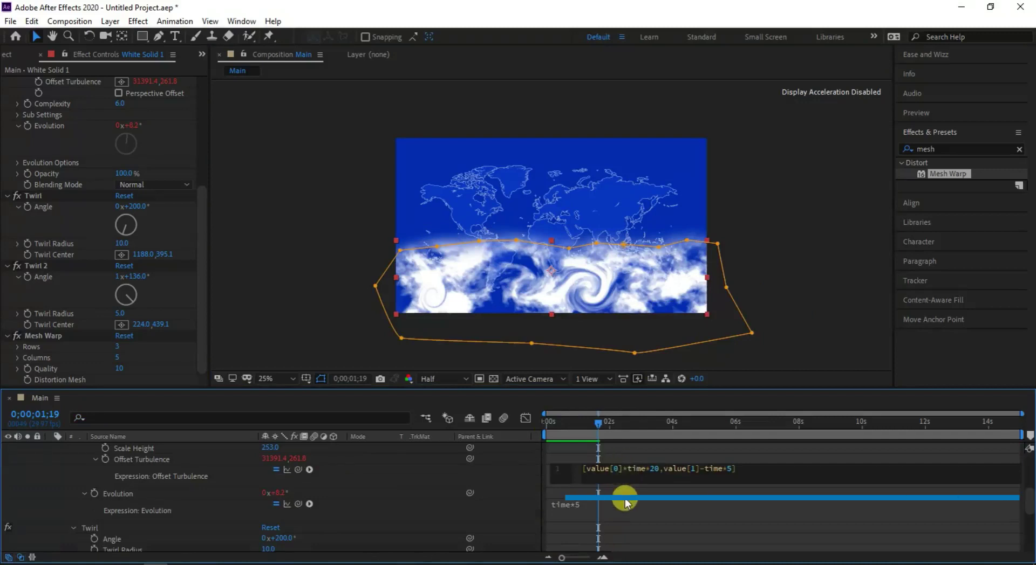
Step: Change the Offset Turbulence expression to [value[0]+time*50,value[1]-time*15]
type("+")
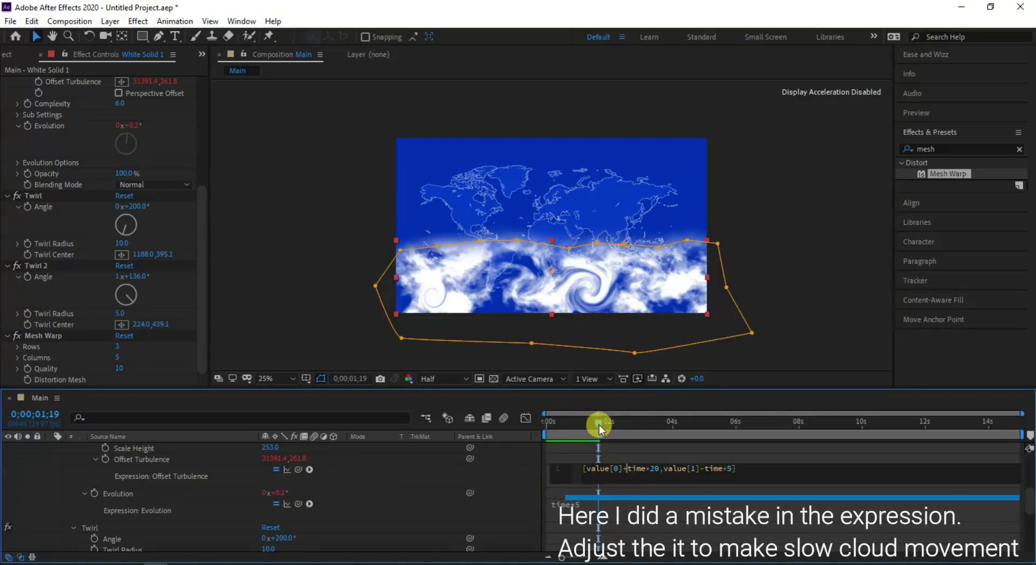
left_click_drag(586, 422, 531, 414)
left_click(566, 445)
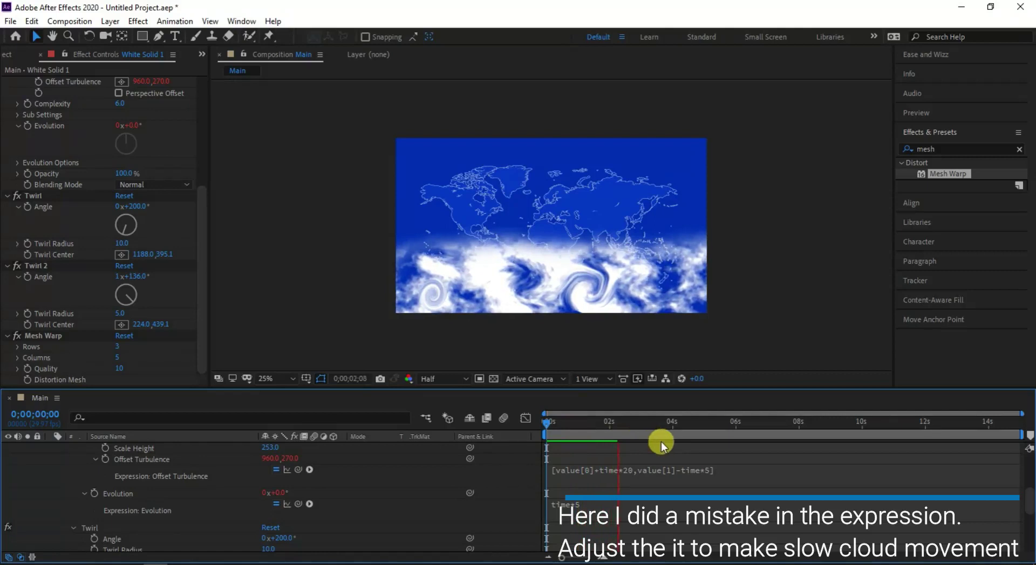
left_click(620, 469)
double_click(650, 470)
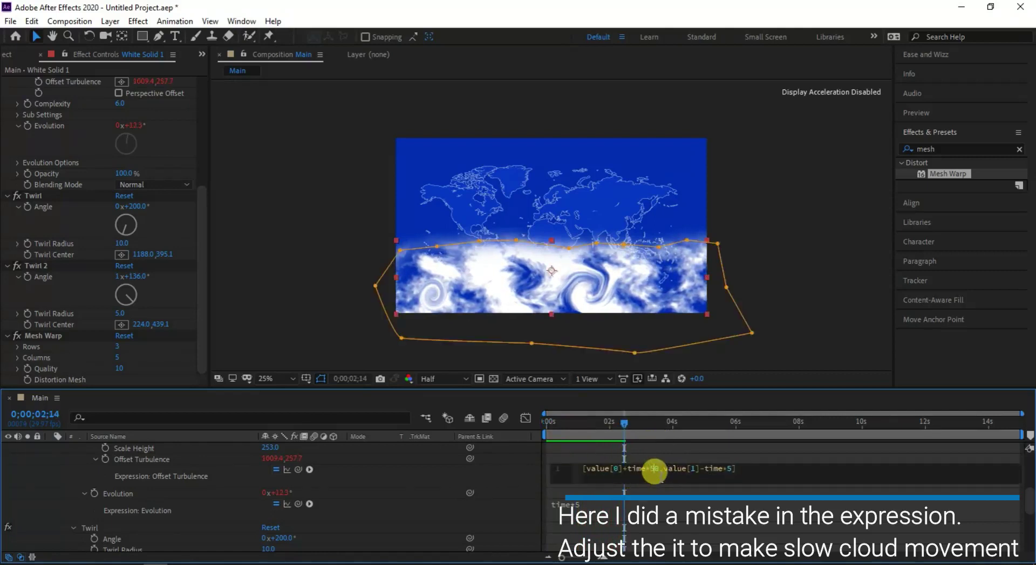
type("5")
left_click(726, 468)
type("1")
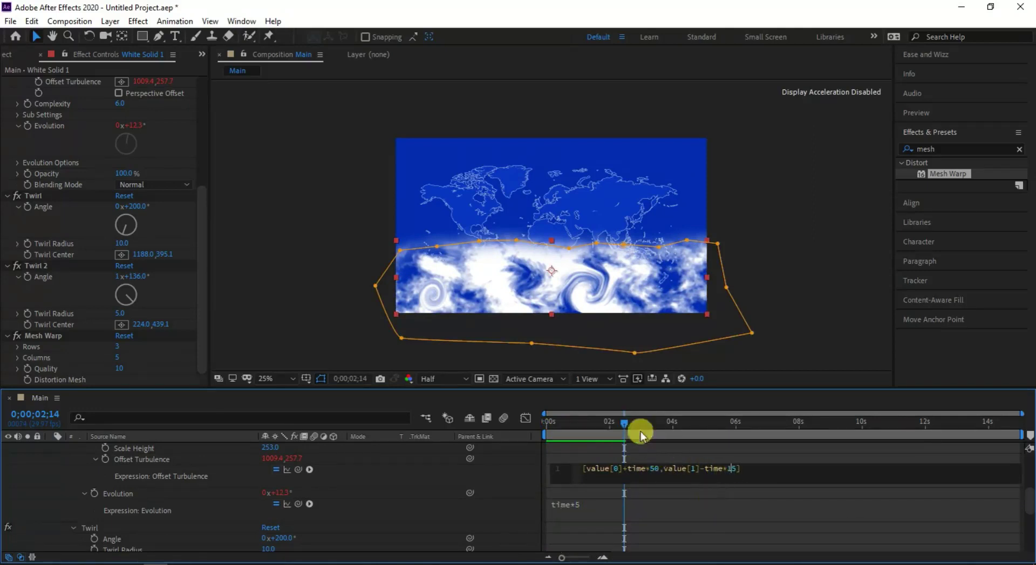
left_click_drag(624, 423, 516, 429)
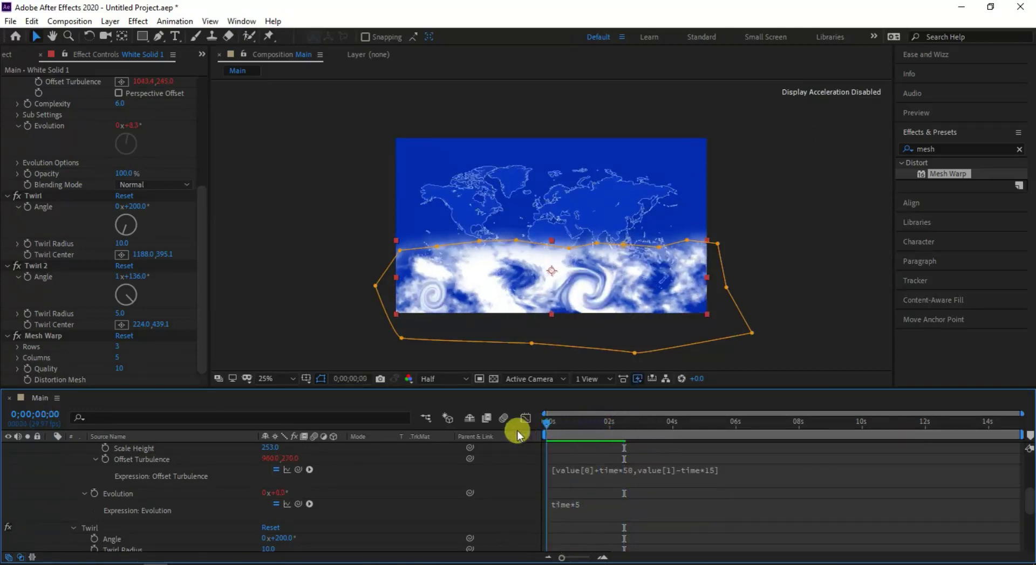
left_click(578, 478)
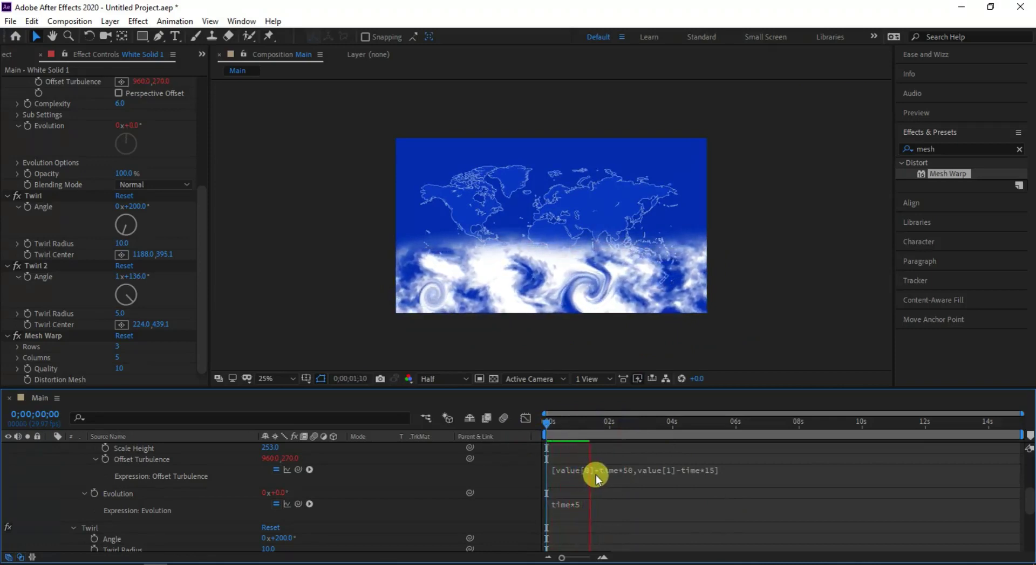
Step: Change the Evolution expression to time*15 and preview the slower cloud drift
left_click(578, 489)
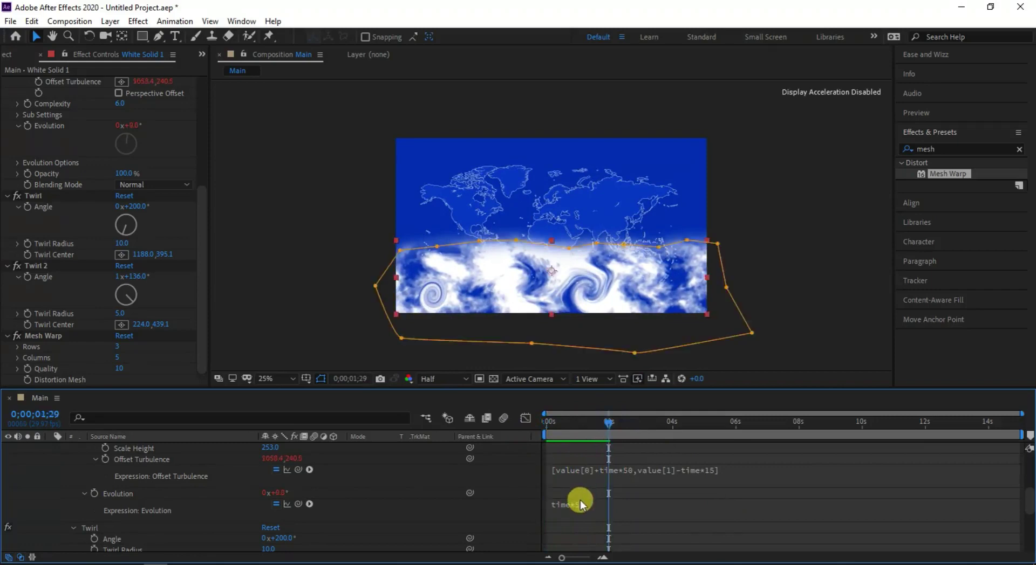
left_click_drag(578, 507, 604, 507)
left_click(606, 511)
type("1")
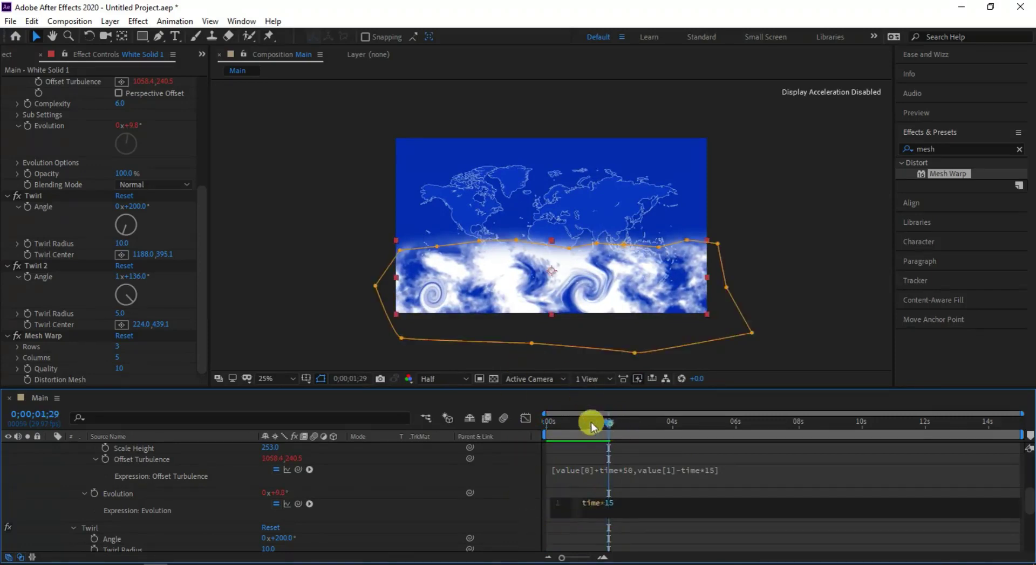
left_click_drag(589, 425, 504, 426)
key("space")
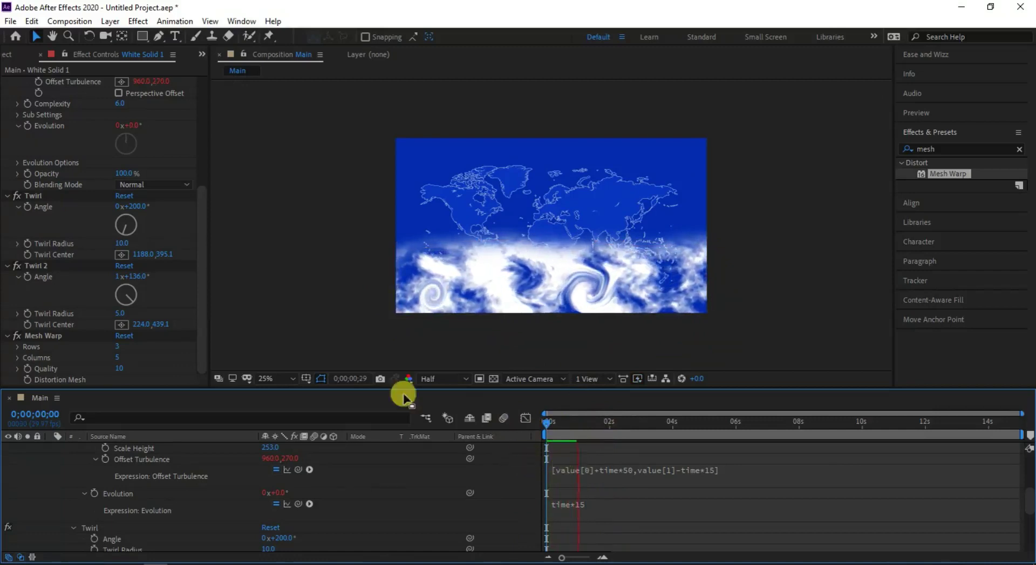
key("space")
Step: Duplicate the cloud solid and rotate the copy 180°
scroll(106, 468, "up", 5)
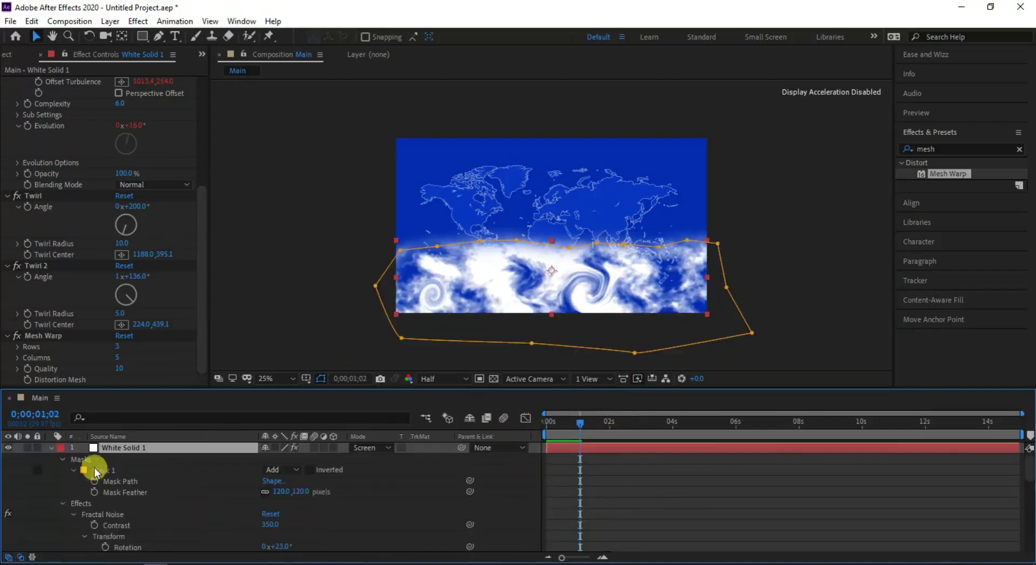
left_click(50, 448)
left_click(133, 439)
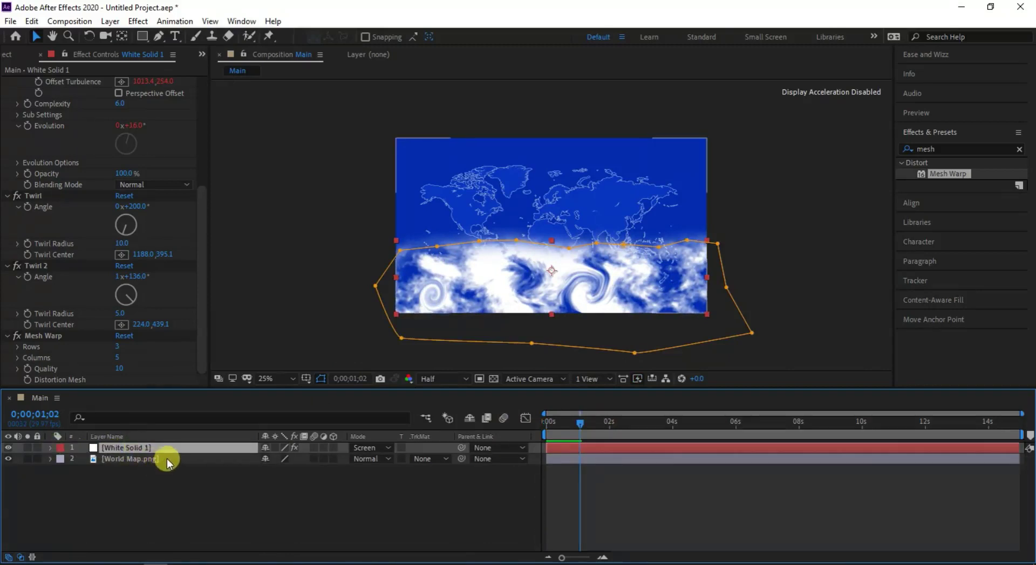
key("ctrl+d")
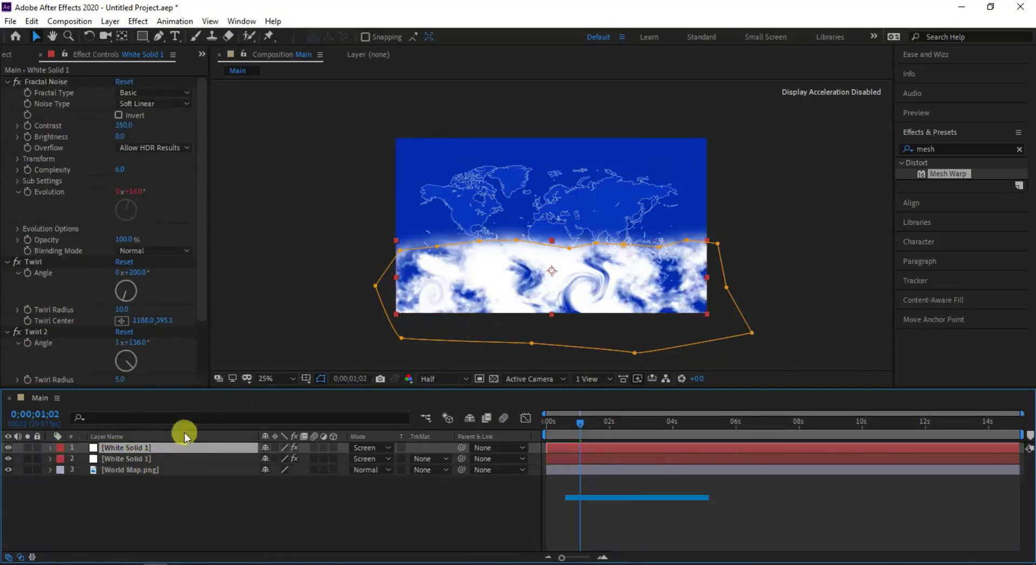
key("r")
type("180")
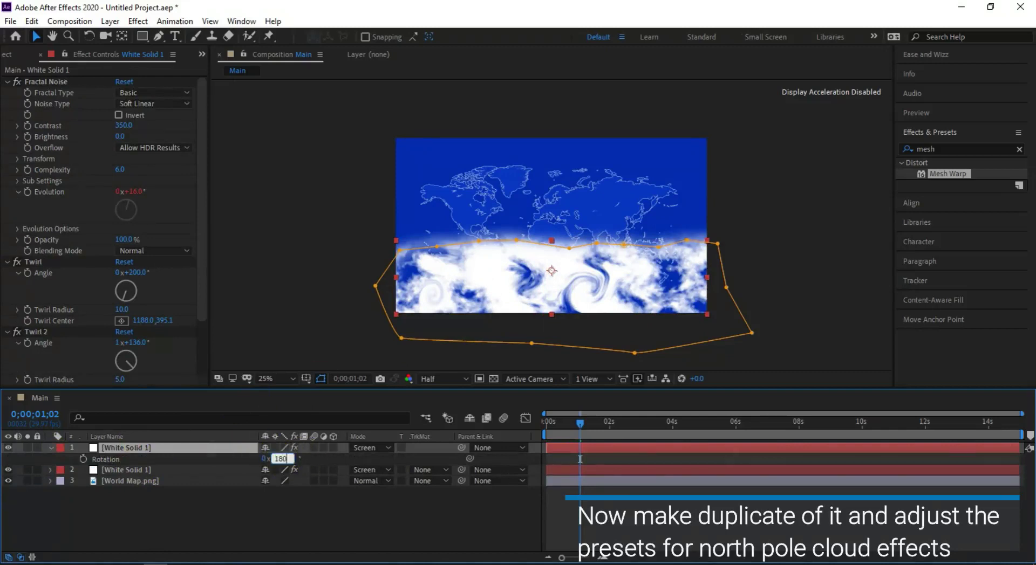
key("Return")
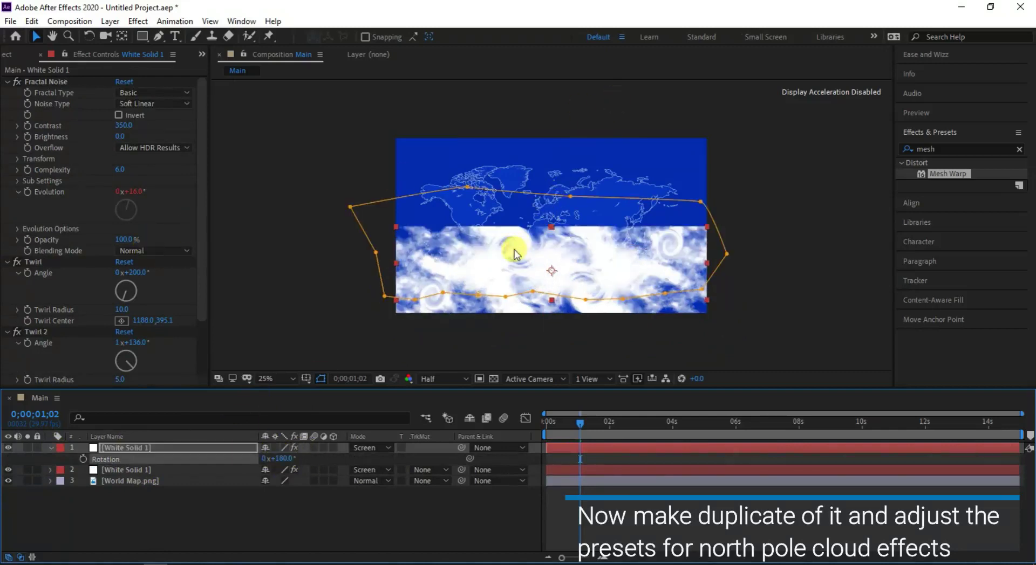
Step: Raise the duplicate's Position to 960.0, 230.9 to cover the map's top
left_click(223, 448)
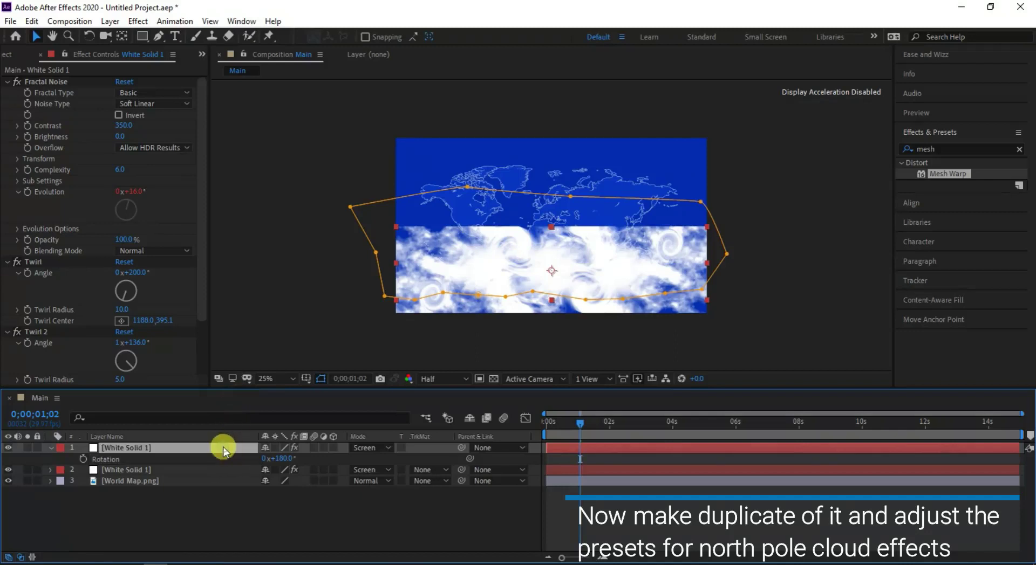
key("p")
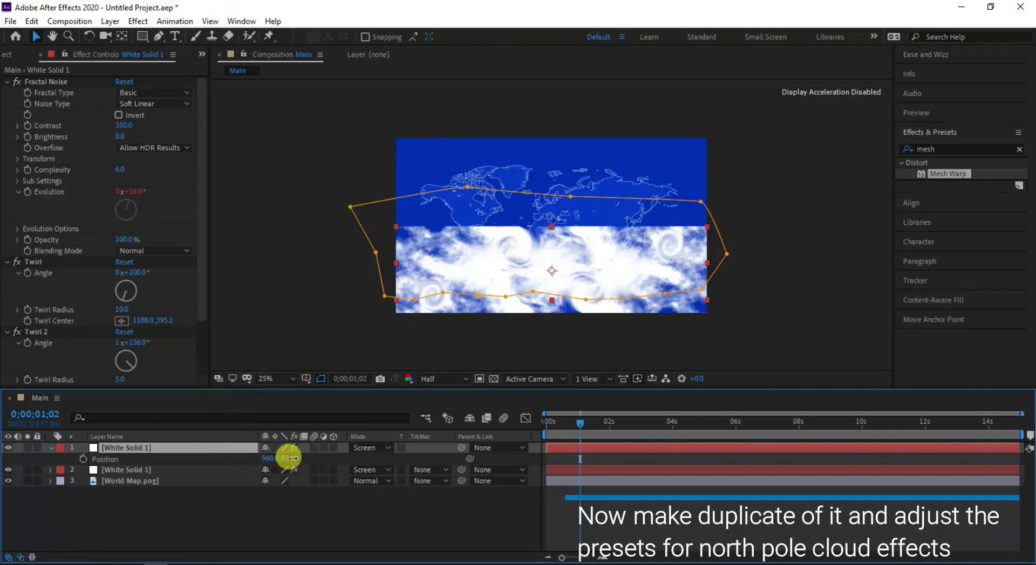
left_click_drag(288, 458, 11, 460)
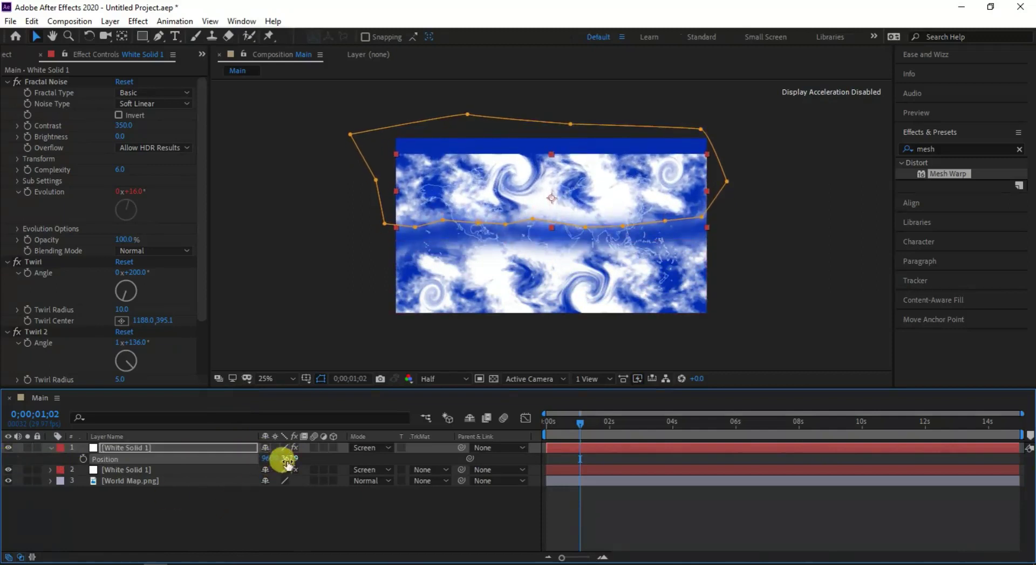
mouse_move(288, 462)
left_mouse_down()
mouse_move(210, 449)
mouse_move(24, 380)
left_mouse_up()
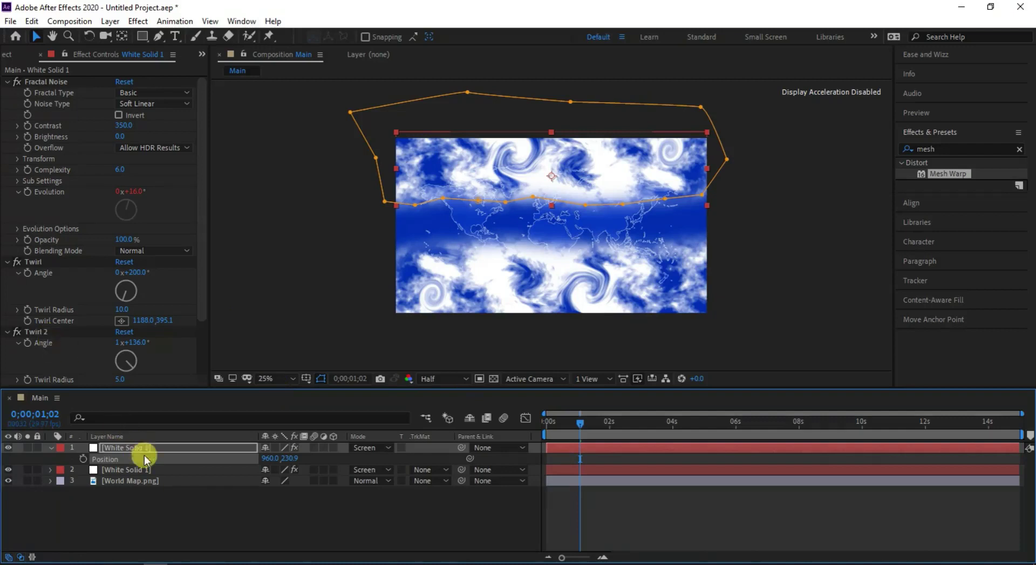
left_click(61, 326)
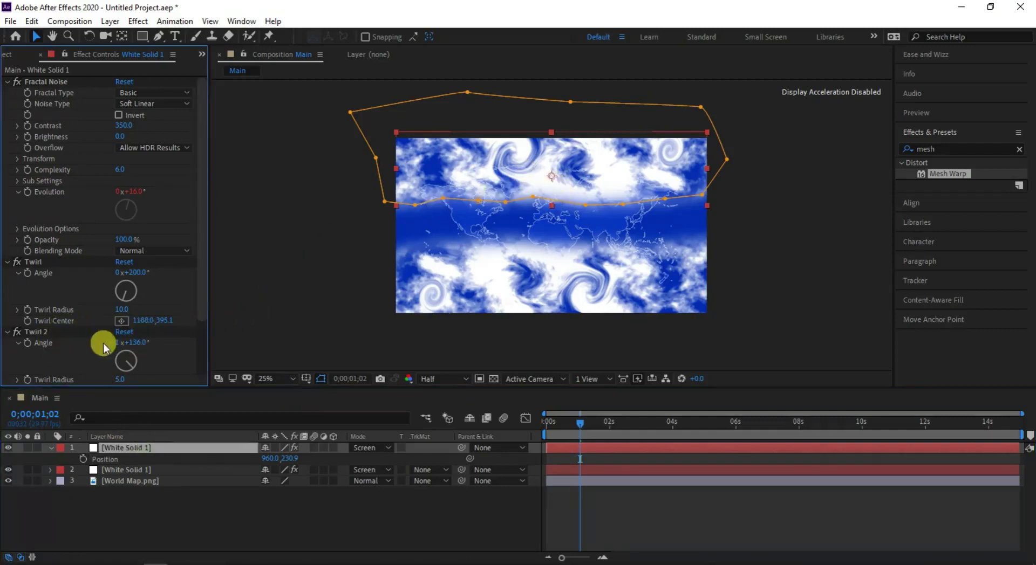
Step: Try moving the copy's Twirl 2 centre on the clouds, then reset Twirl 2 to defaults
left_click(88, 331)
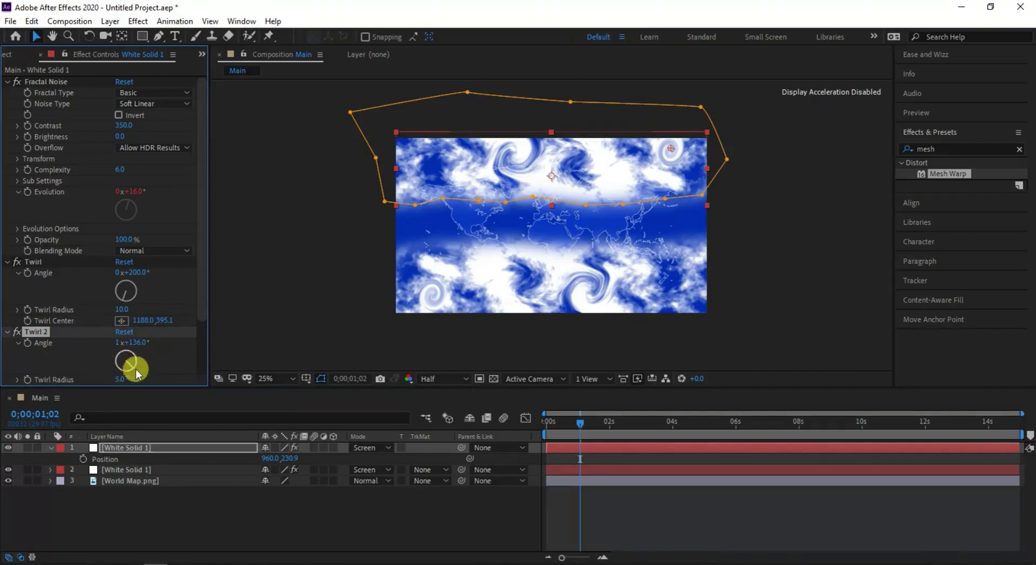
scroll(136, 372, "down", 3)
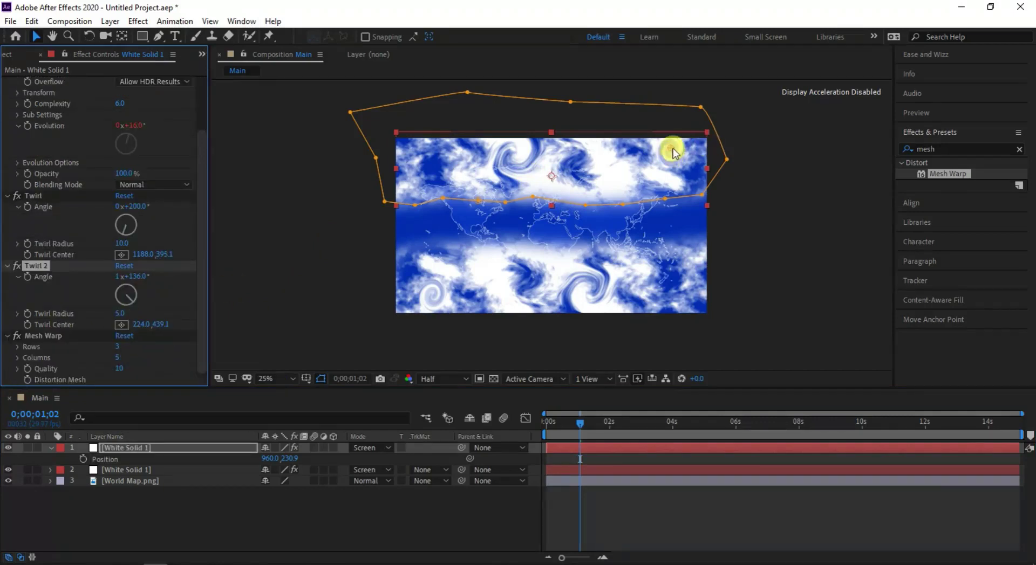
left_click_drag(671, 152, 617, 186)
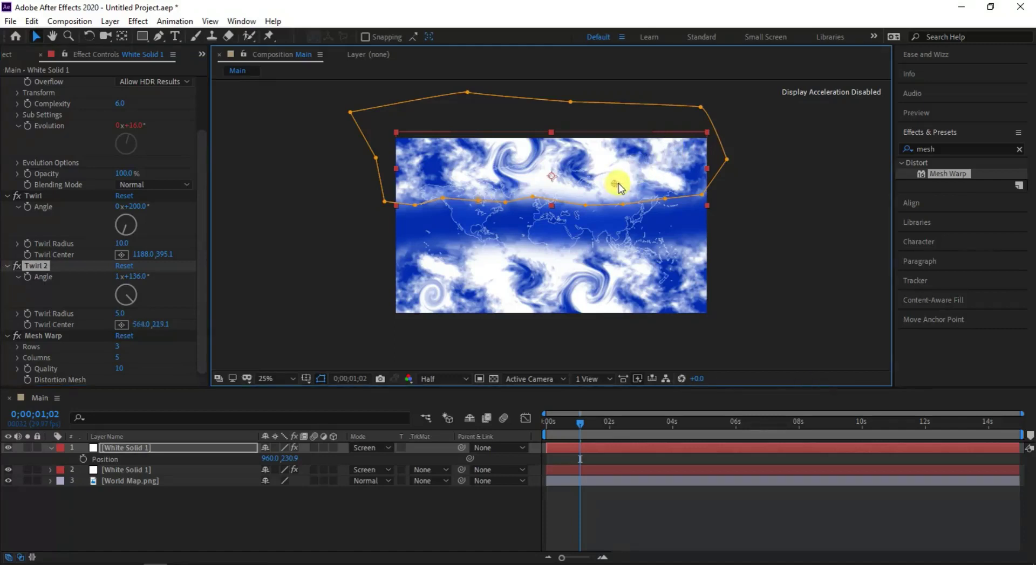
left_click_drag(630, 189, 637, 192)
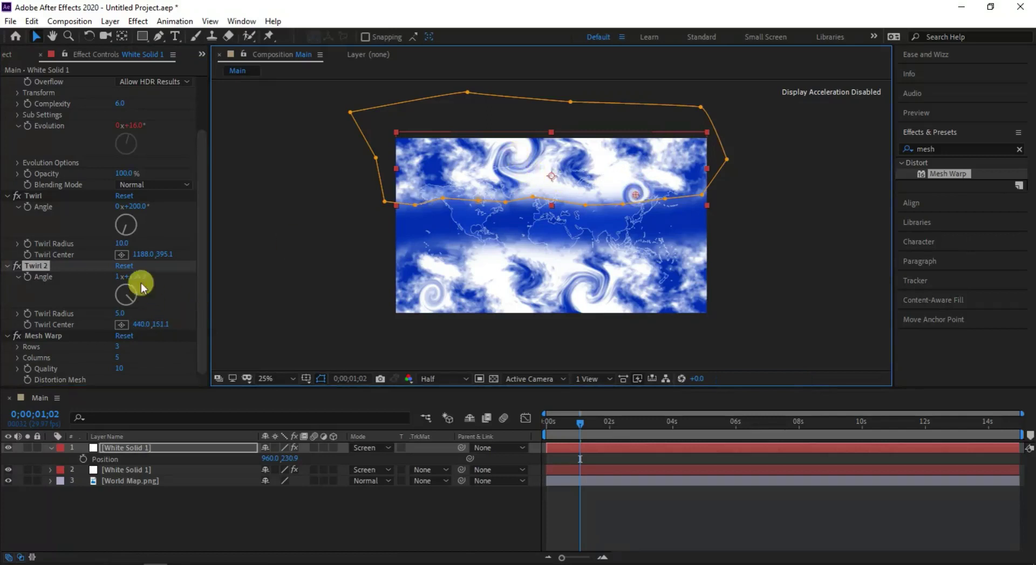
left_click(126, 268)
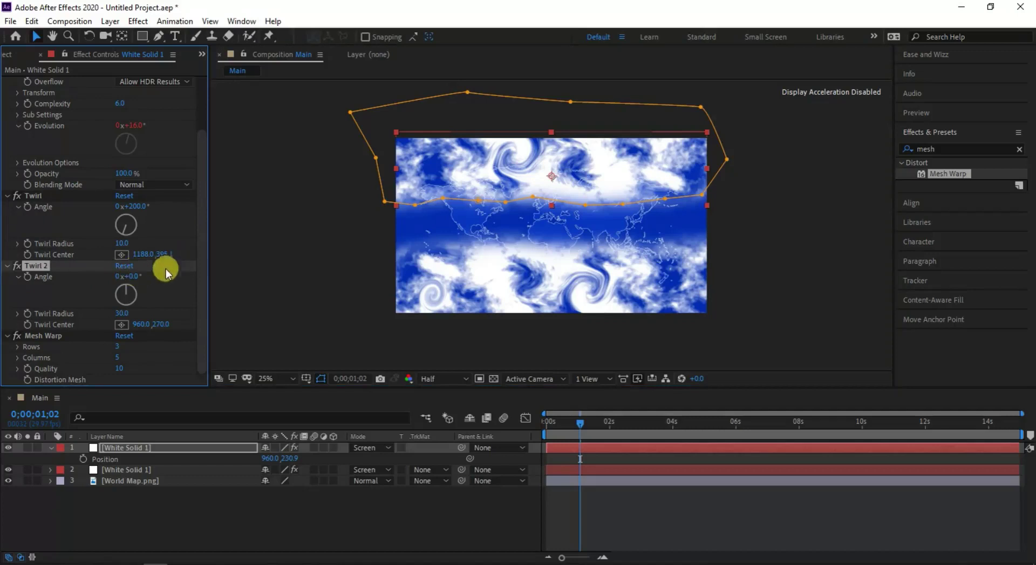
left_click(162, 269)
left_click(67, 267)
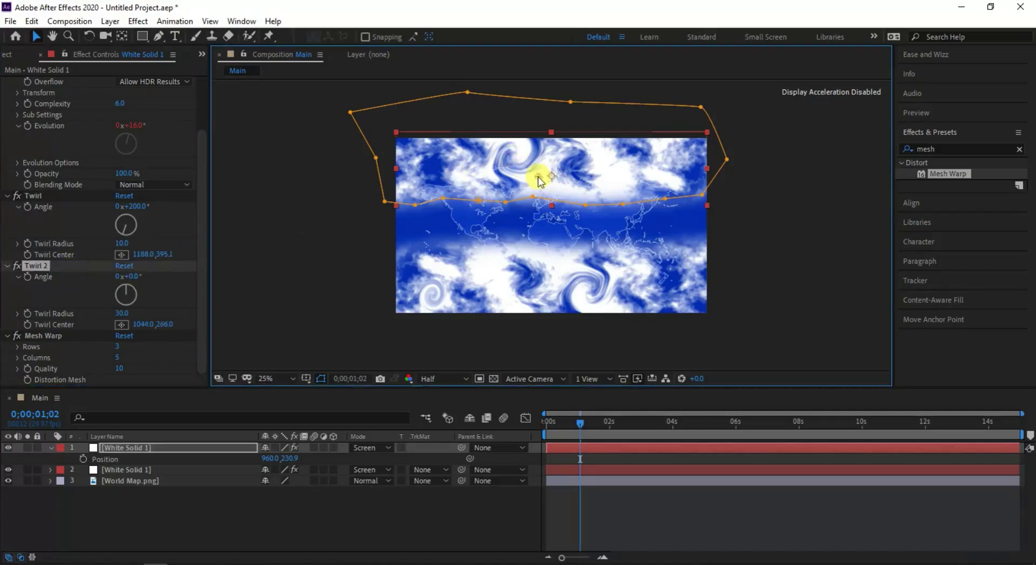
Step: Place Twirl 2's centre at 440.0, 151.1 on the upper-right clouds, undoing a stray layer move
left_click_drag(551, 176, 542, 173)
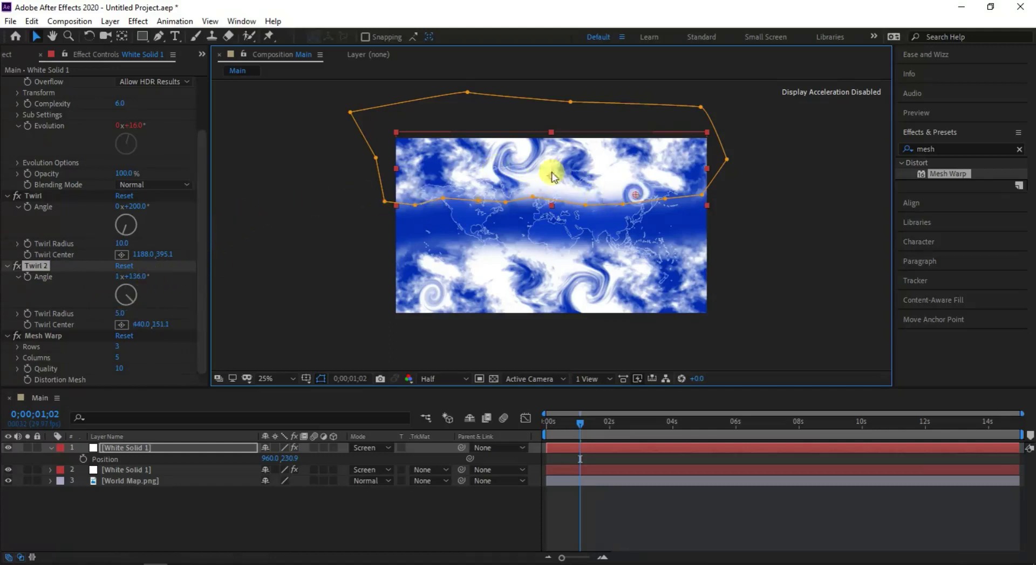
left_click(162, 266)
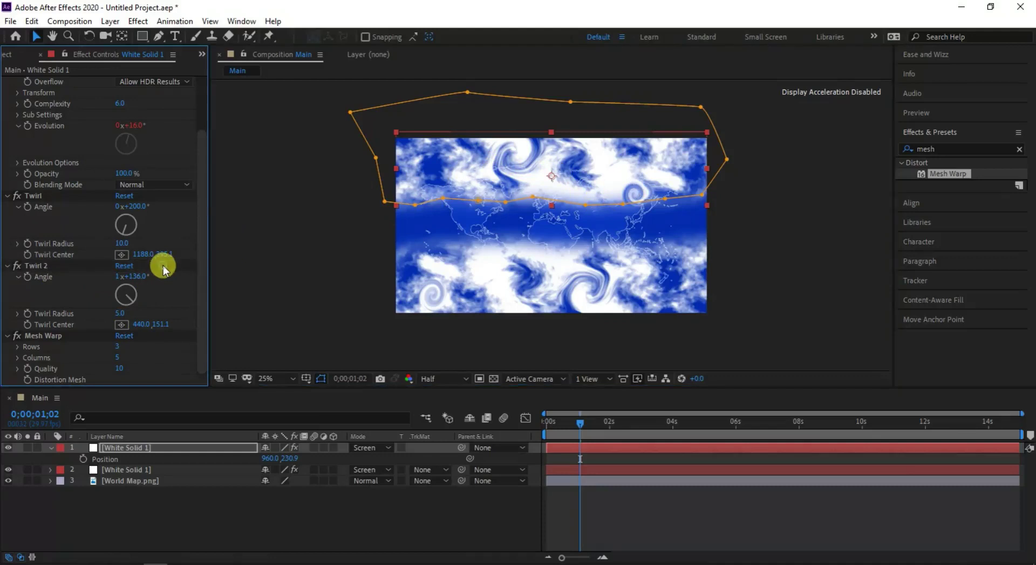
left_click(99, 273)
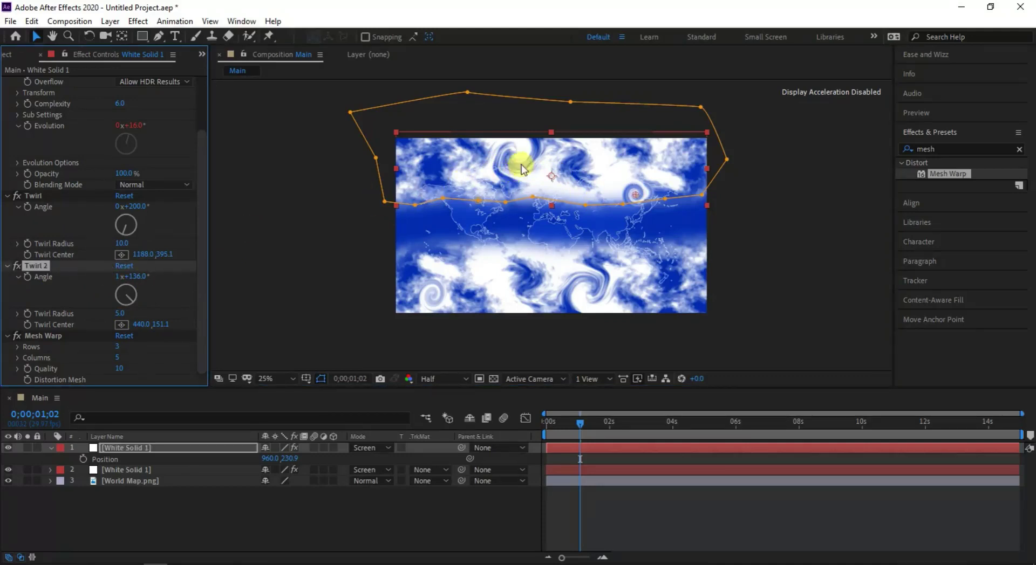
left_click_drag(516, 160, 513, 165)
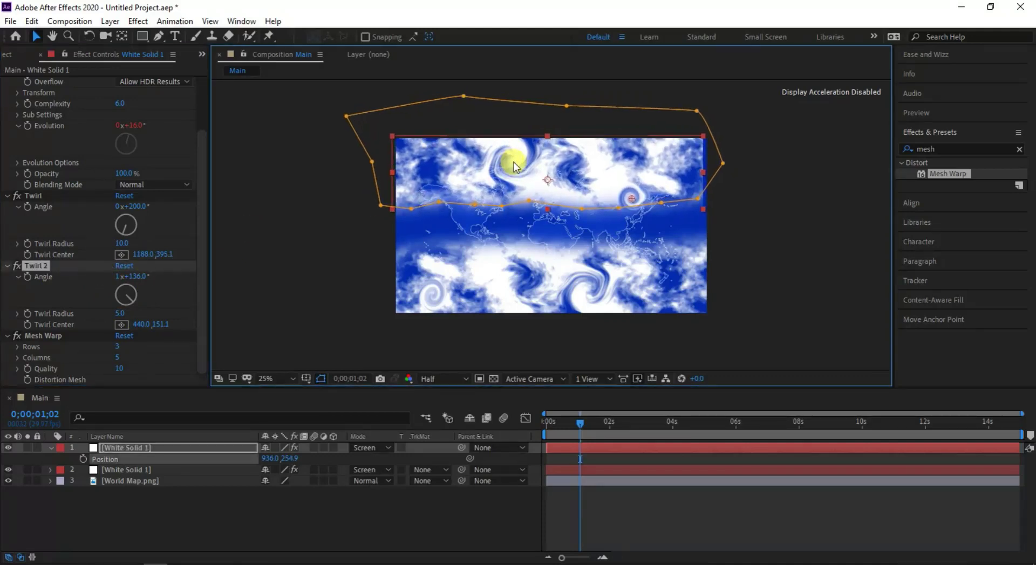
key("ctrl+z")
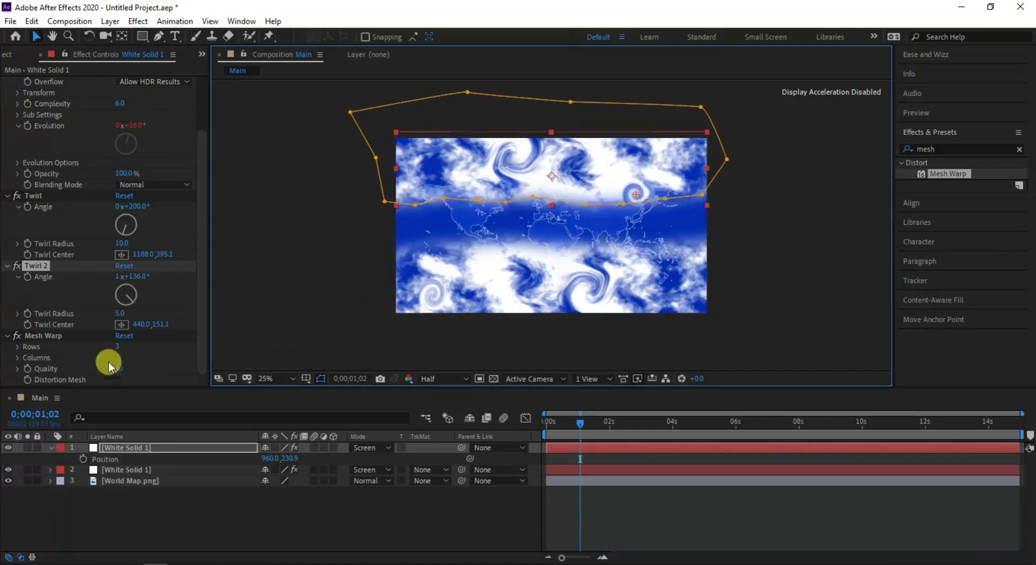
left_click(122, 325)
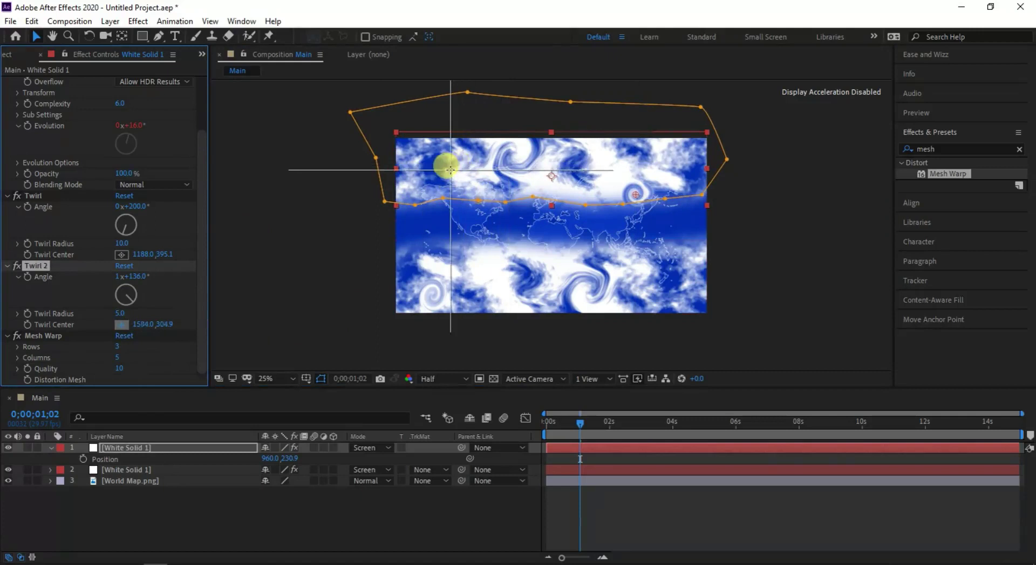
left_click(479, 166)
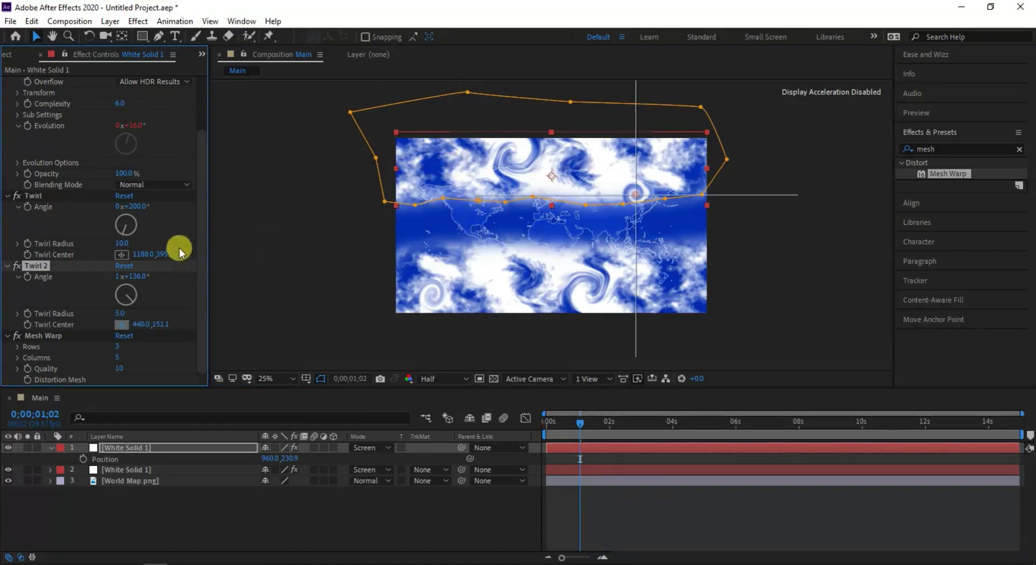
left_click(75, 196)
Step: Move the first Twirl's centre to 1588, 327.1, adjust Twirl 2's angle, and reduce the first Twirl's angle and radius
left_click_drag(515, 156, 452, 169)
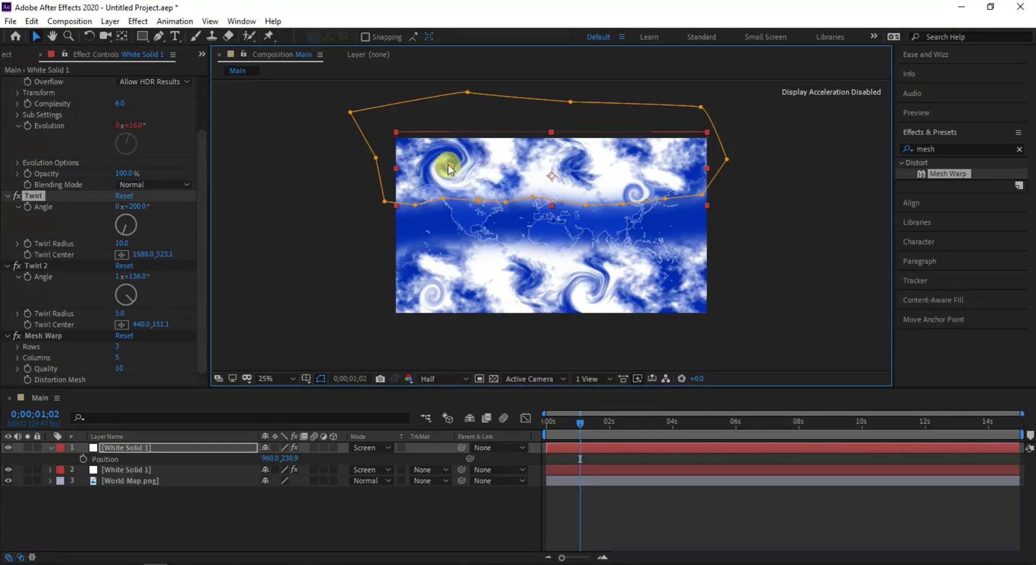
left_click(121, 320)
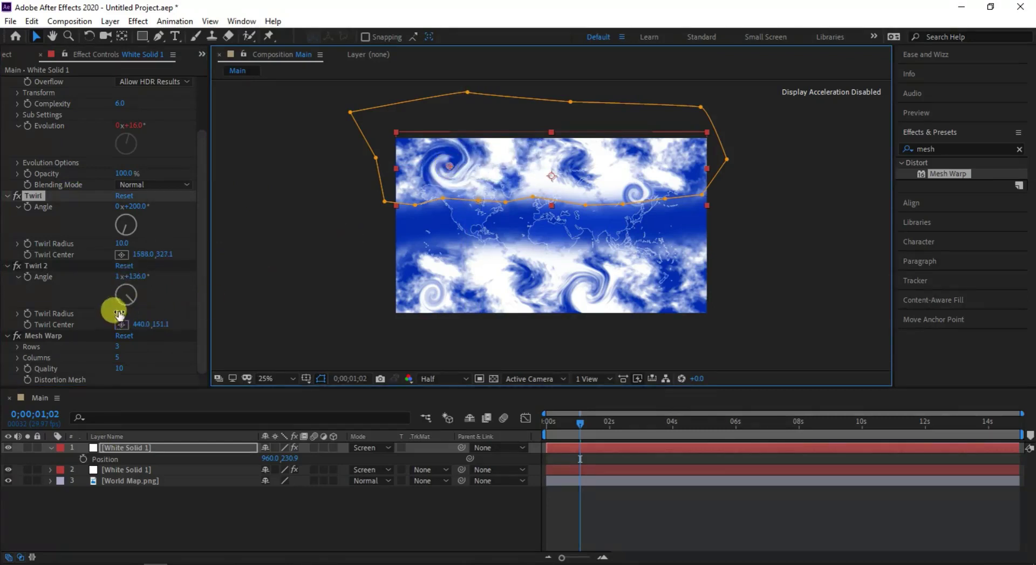
mouse_move(119, 315)
left_mouse_down()
mouse_move(135, 296)
mouse_move(120, 277)
mouse_move(10, 310)
mouse_move(221, 294)
mouse_move(460, 183)
left_mouse_up()
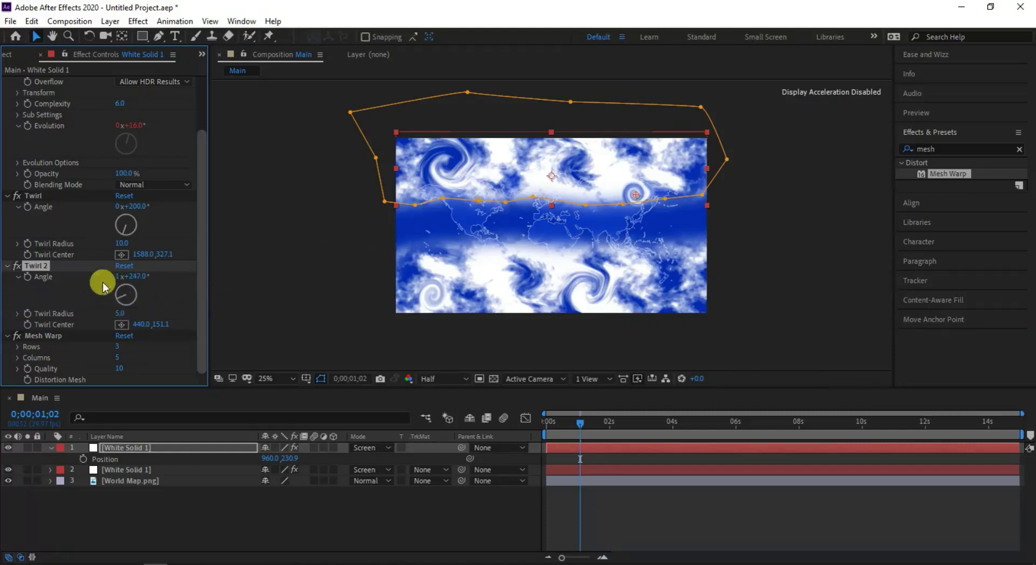
left_click(92, 198)
left_click_drag(139, 207, 83, 207)
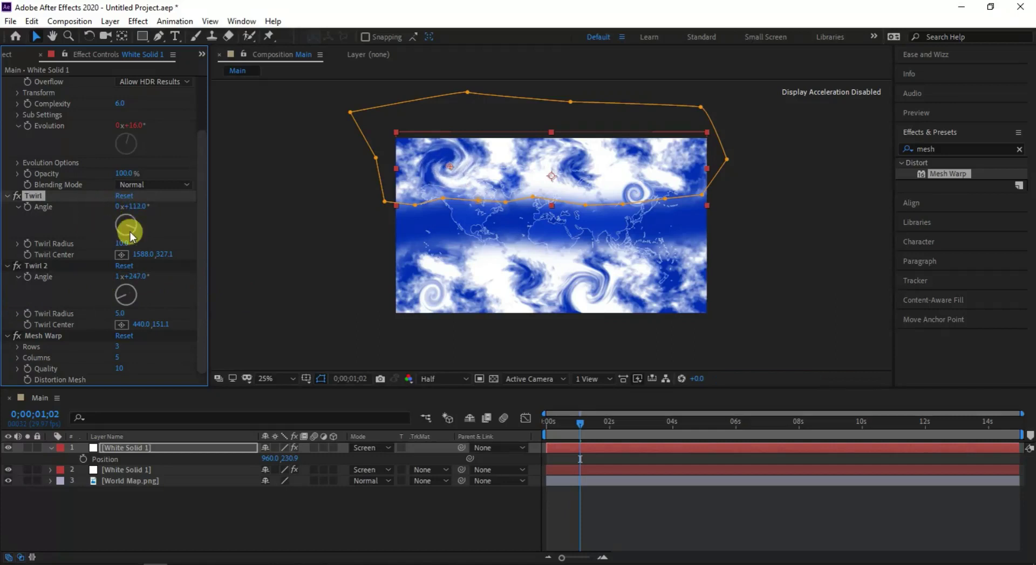
left_click_drag(122, 245, 110, 239)
left_click_drag(139, 205, 126, 214)
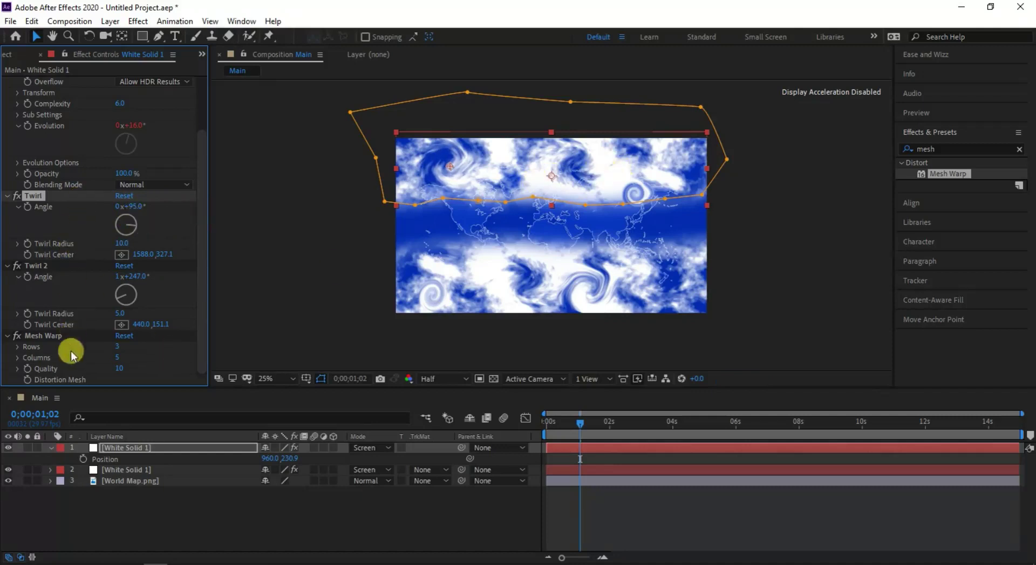
Step: Bend the Mesh Warp grid near the top and right-side clouds
left_click(43, 336)
left_click(520, 173)
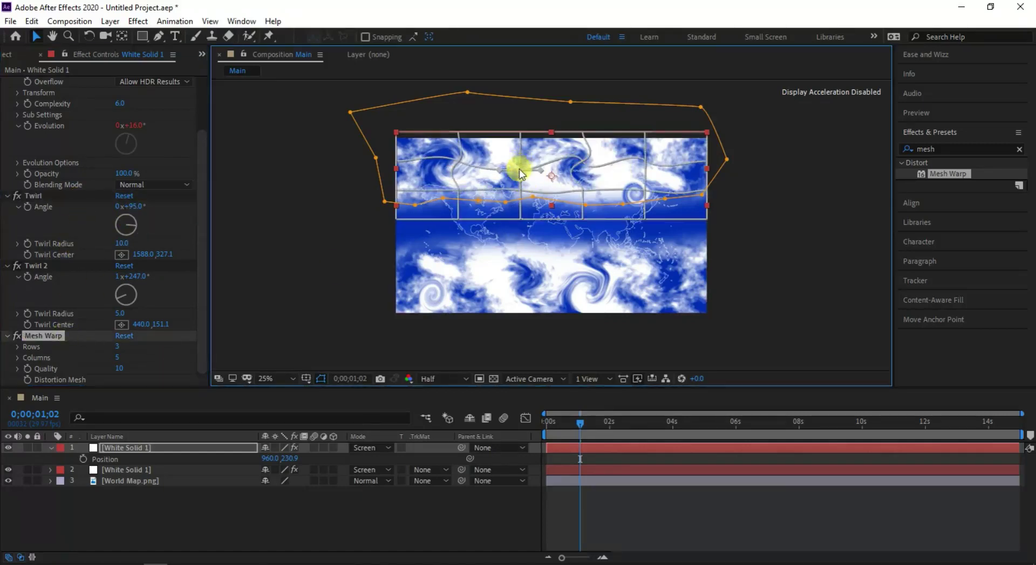
left_click_drag(520, 160, 541, 150)
left_click(521, 172)
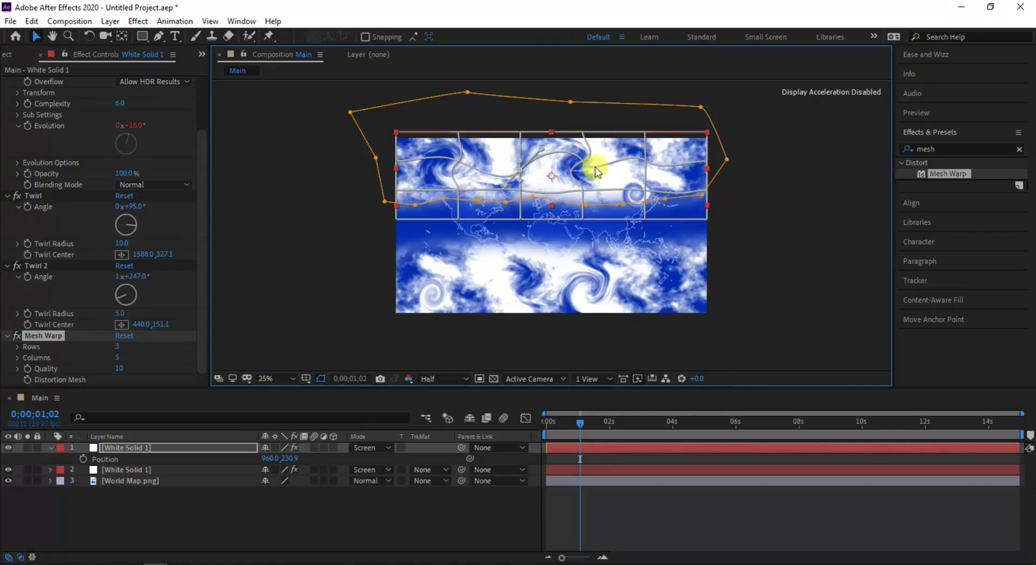
left_click(647, 164)
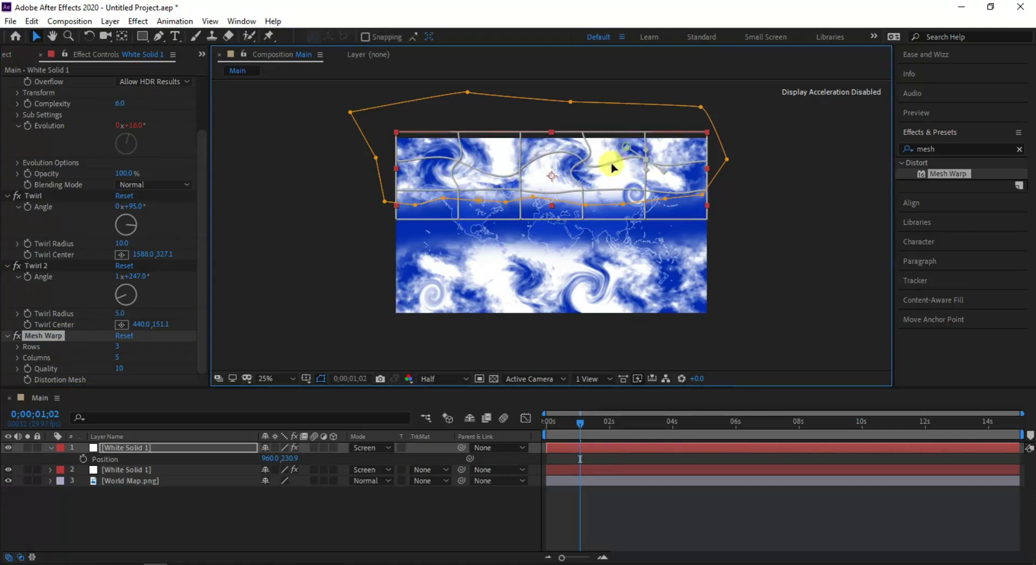
left_click_drag(634, 155, 609, 170)
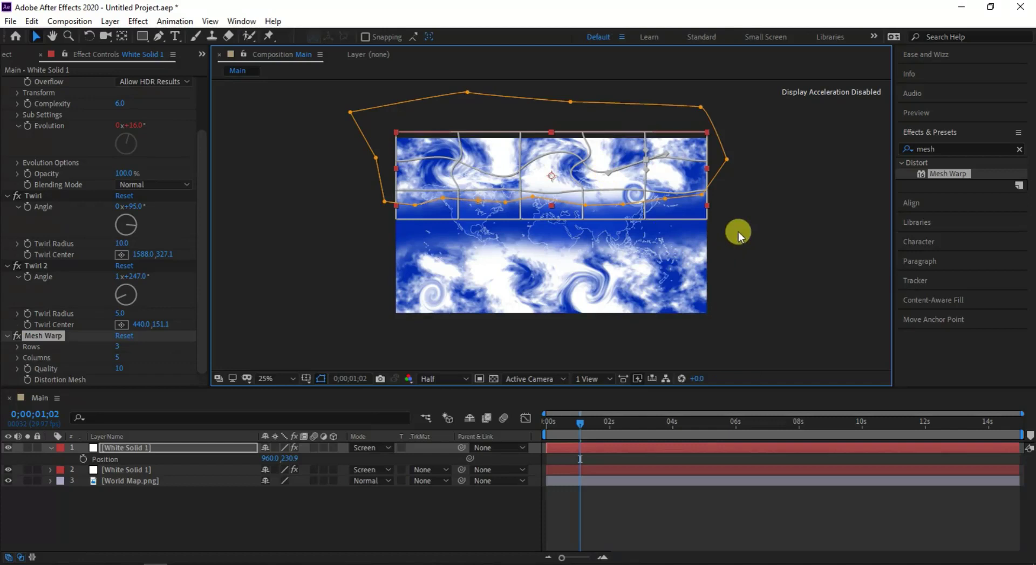
Step: Reshape the orange outline and mesh points to bend the swirling clouds further
left_click(589, 200)
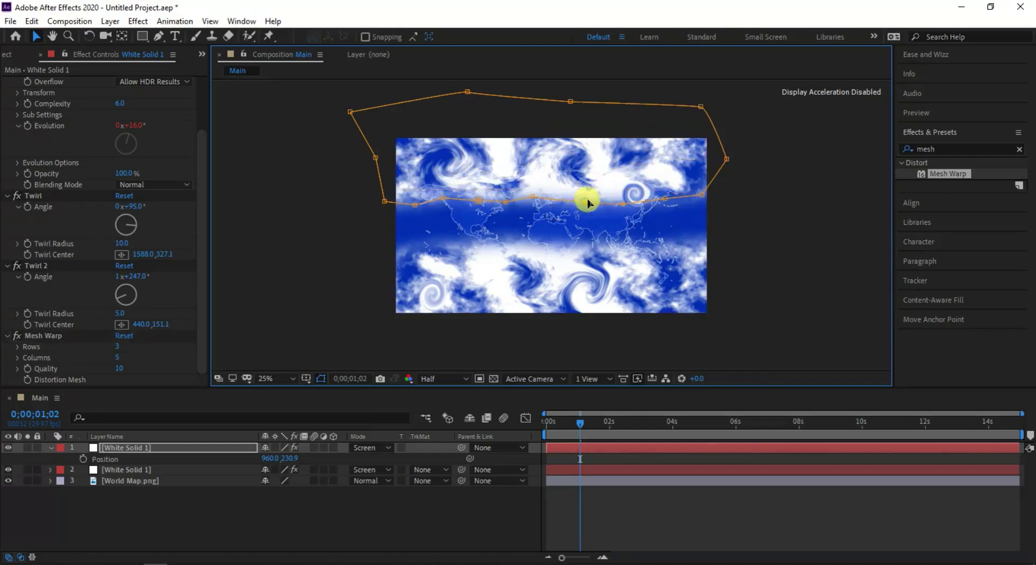
left_click(539, 207)
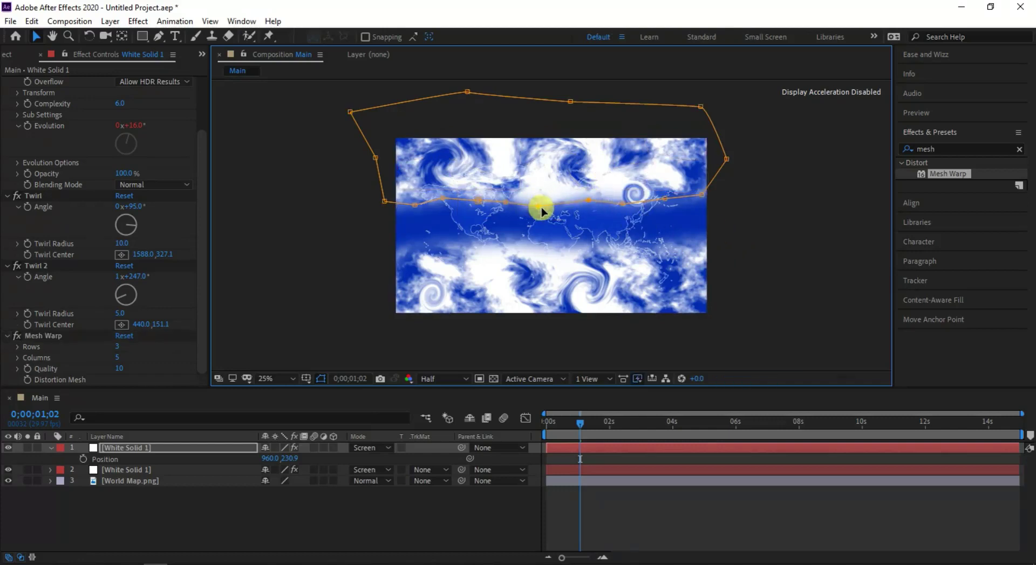
left_click_drag(483, 205, 474, 212)
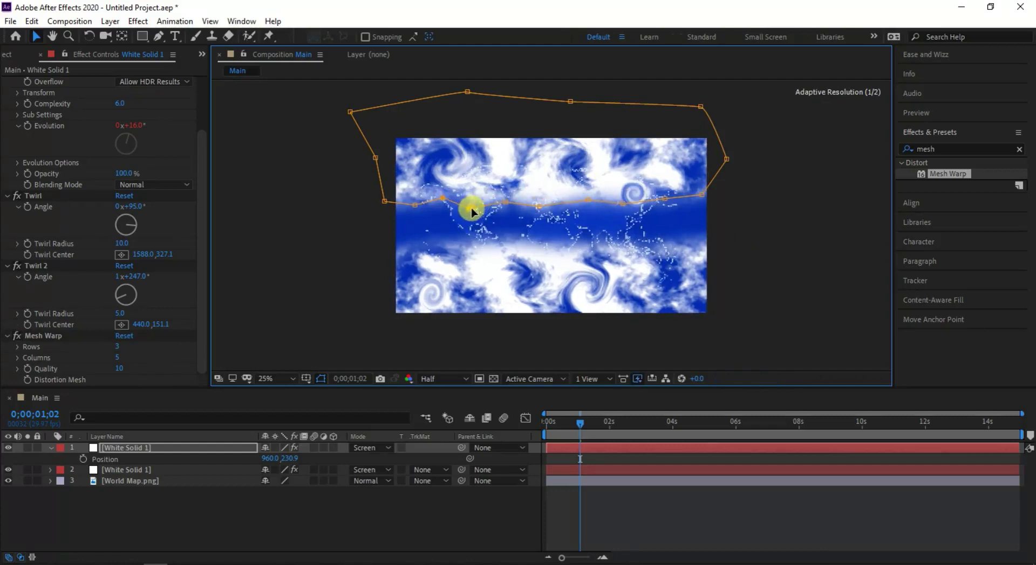
left_click(432, 204)
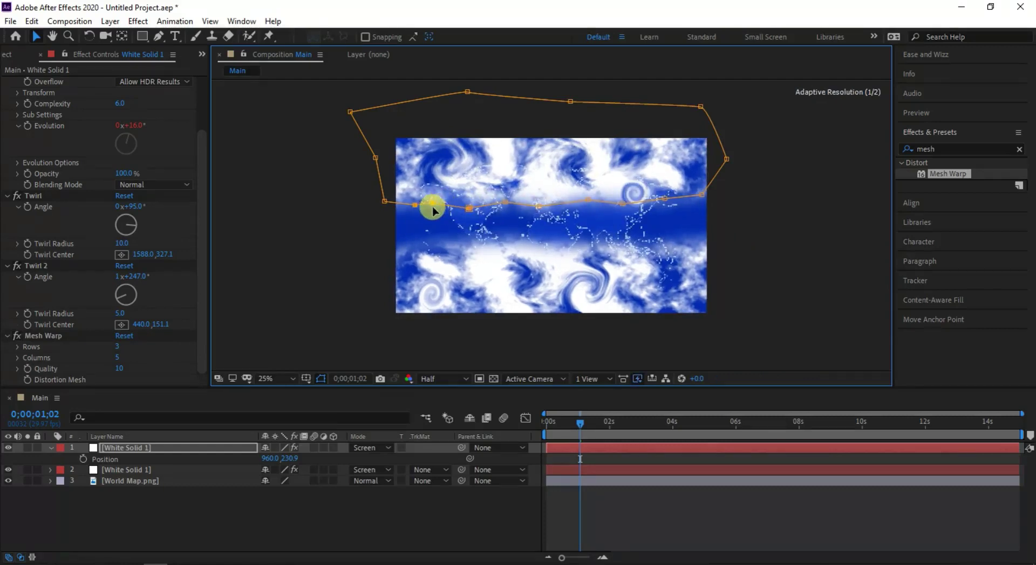
left_click_drag(668, 204, 681, 210)
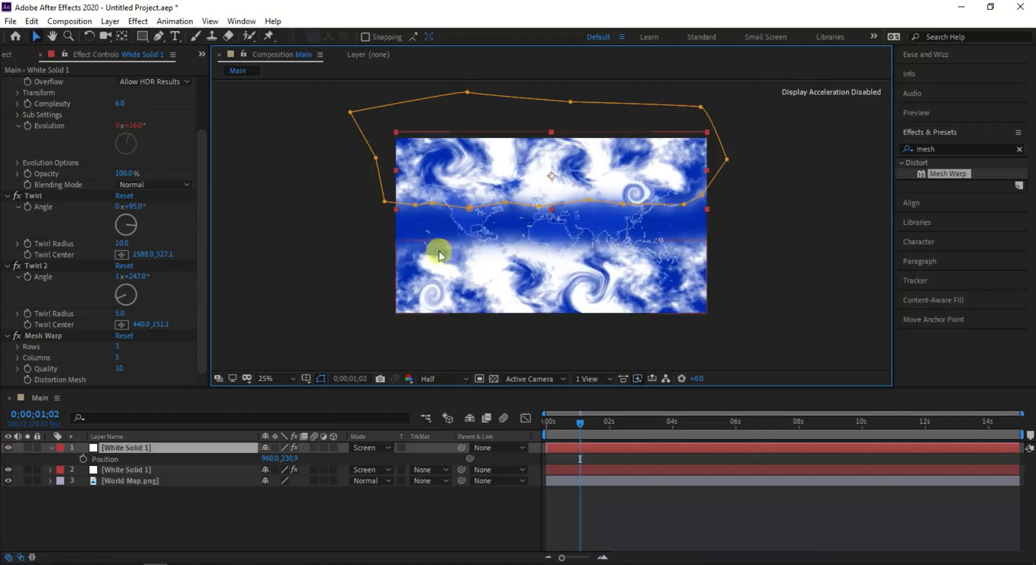
scroll(280, 255, "up", 4)
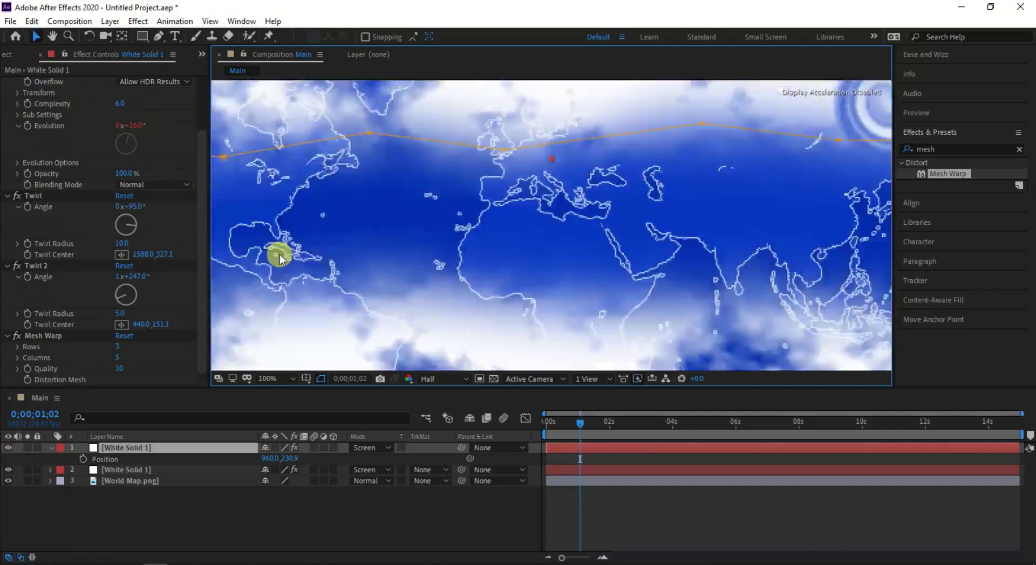
scroll(280, 254, "up", 4)
scroll(280, 255, "down", 6)
scroll(296, 261, "down", 2)
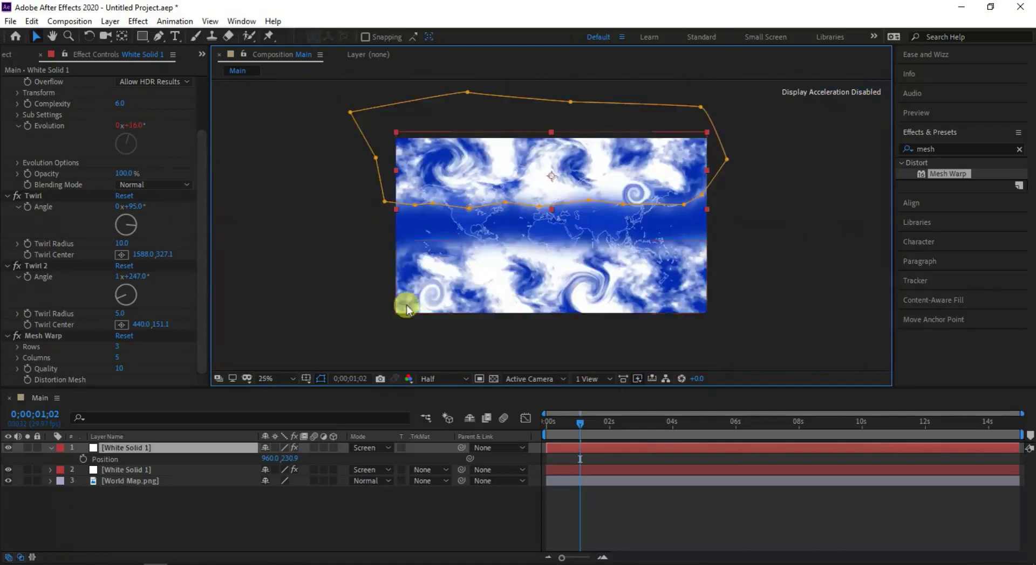
Step: Deselect the layer and scrub to later frames to preview the warped clouds
left_click(347, 325)
left_click(574, 423)
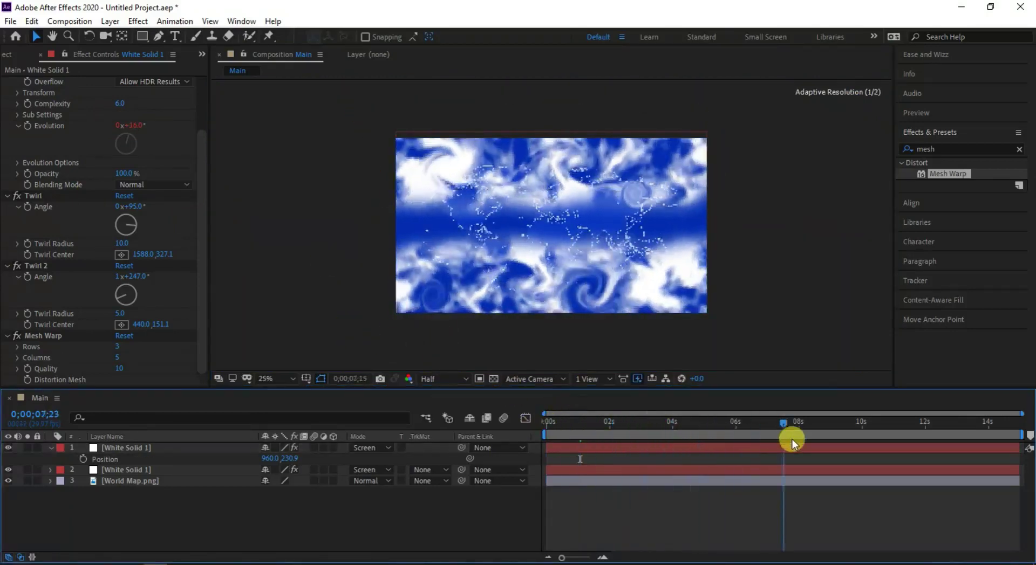
mouse_move(591, 431)
left_mouse_down()
mouse_move(585, 446)
mouse_move(504, 429)
left_mouse_up()
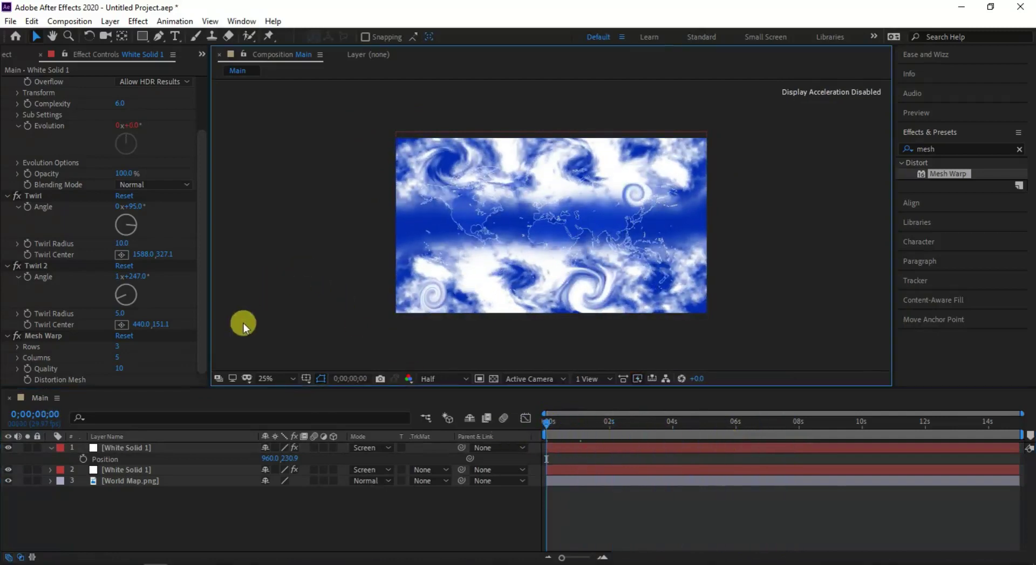
Step: Duplicate the top cloud layer and delete Twirl and Twirl 2 from the copy
left_click(123, 448)
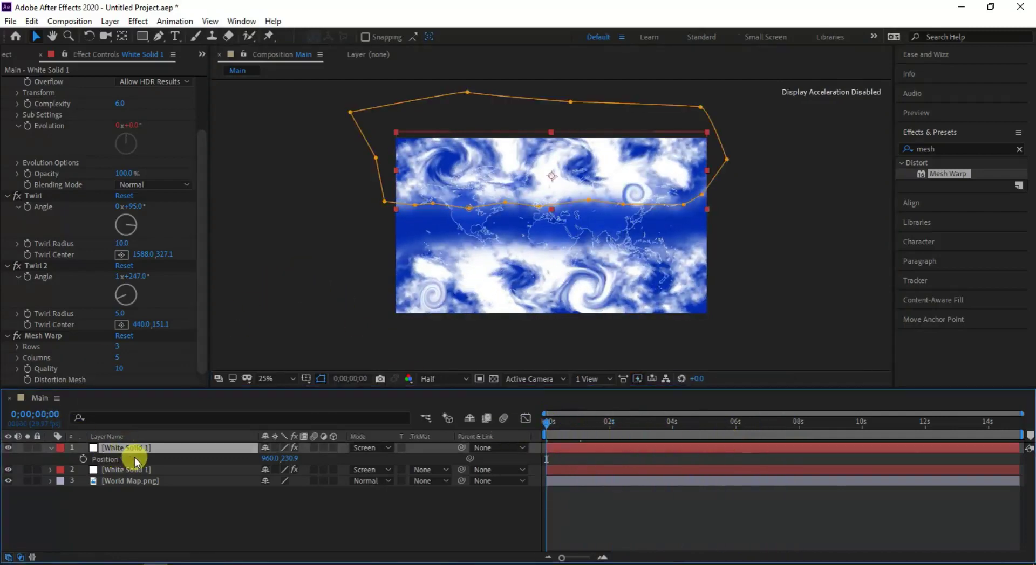
key("ctrl+d")
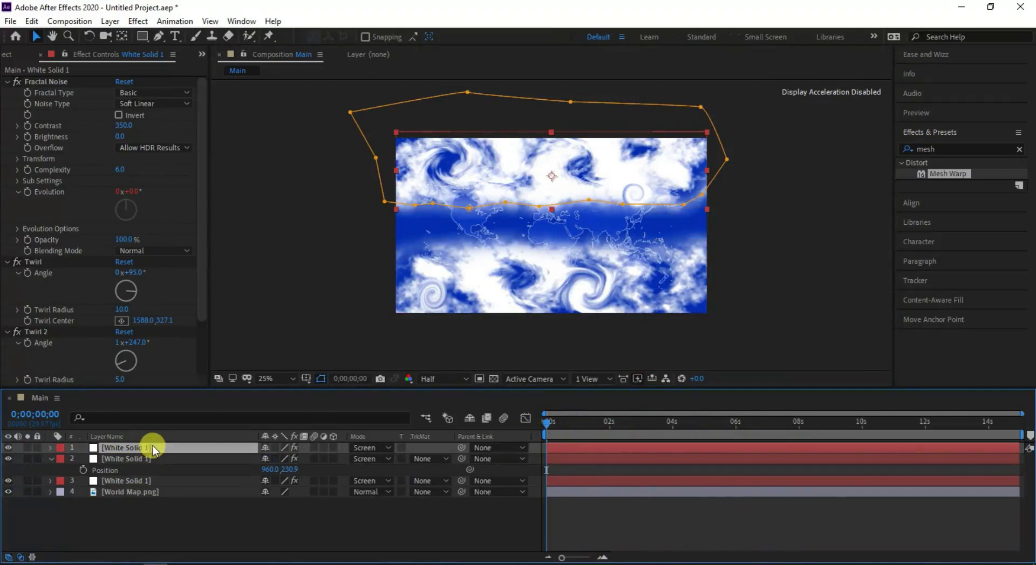
left_click_drag(496, 175, 505, 238)
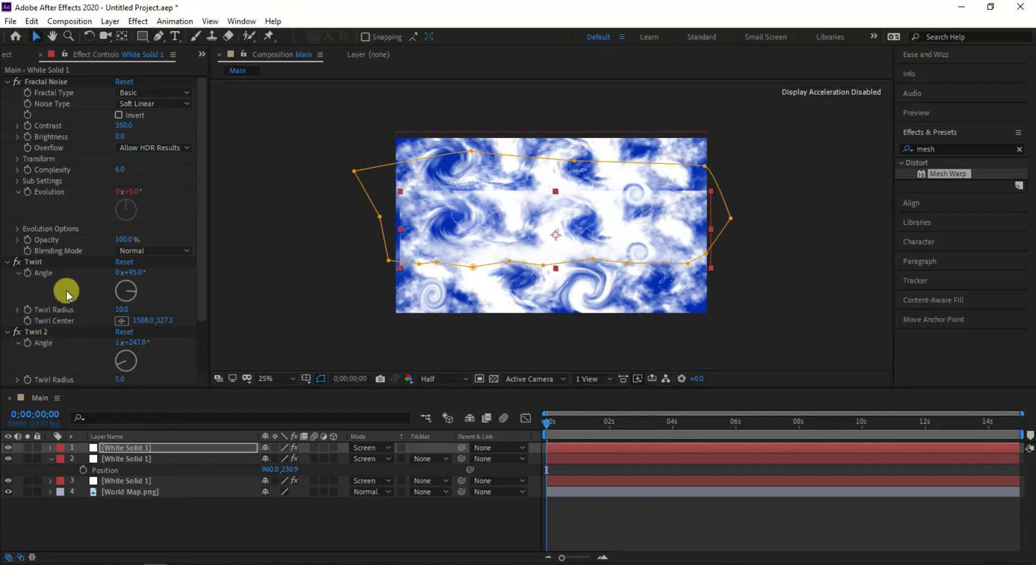
left_click(54, 333)
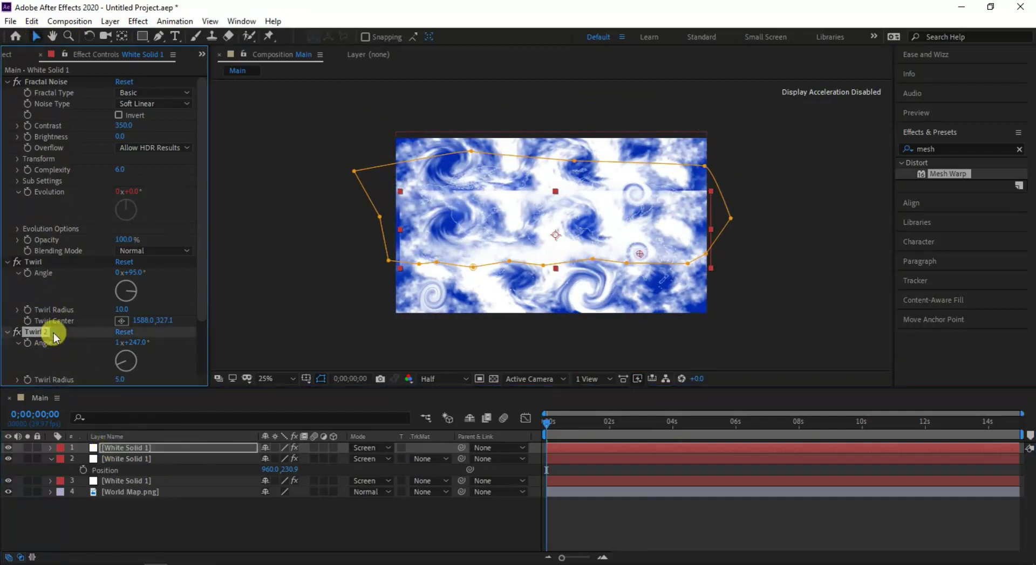
key("Delete")
left_click(45, 262)
key("Delete")
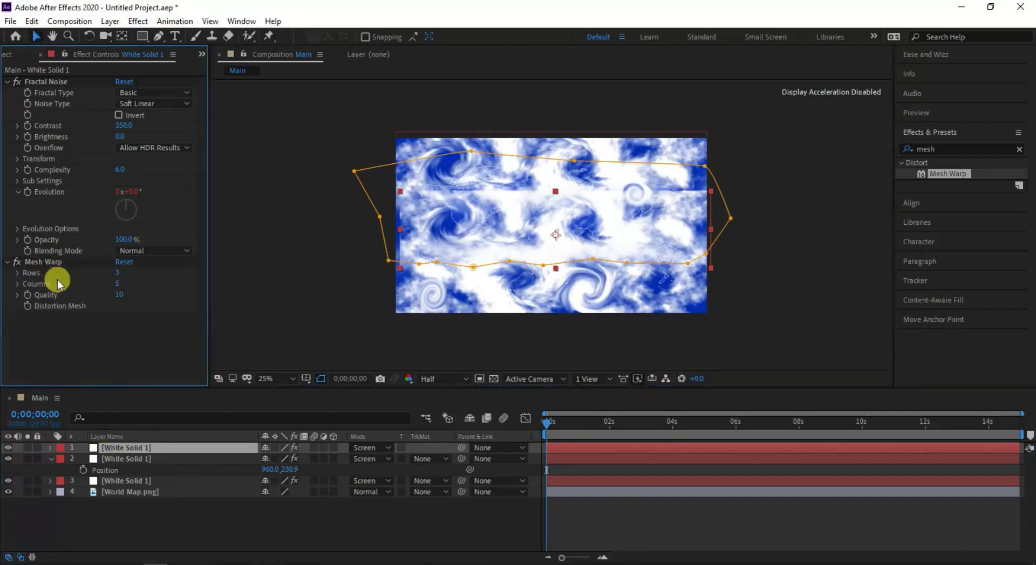
Step: Show the copy's Mesh Warp grid and pull its bottom, left and top-left points to warp the clouds
left_click(67, 260)
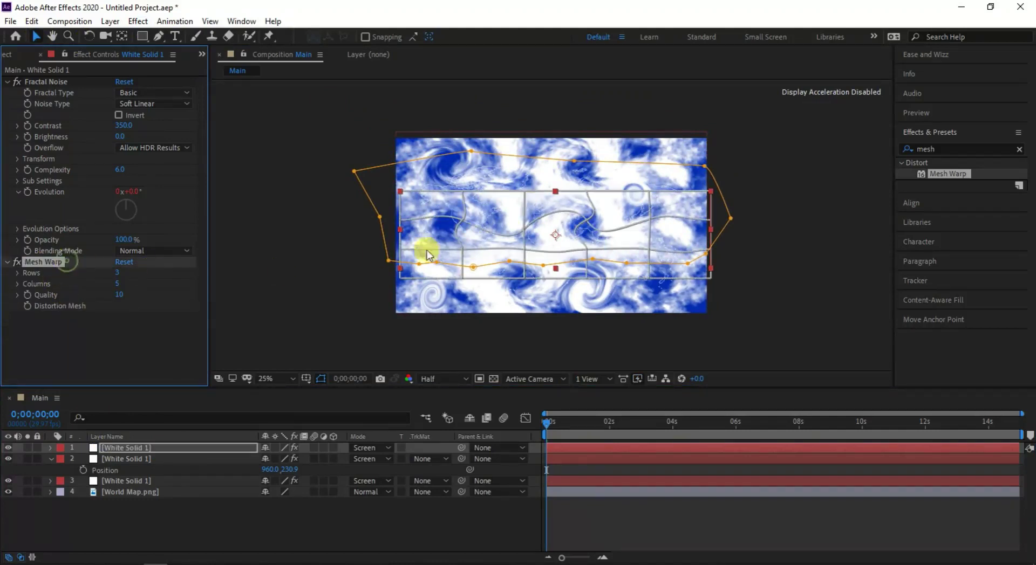
left_click(319, 240)
left_click(460, 229)
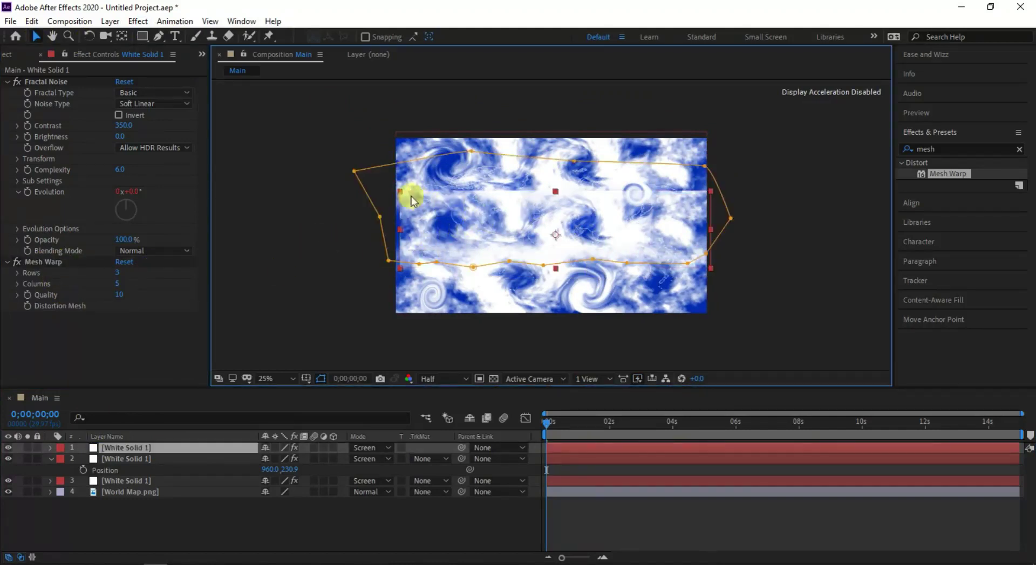
left_click_drag(400, 190, 389, 209)
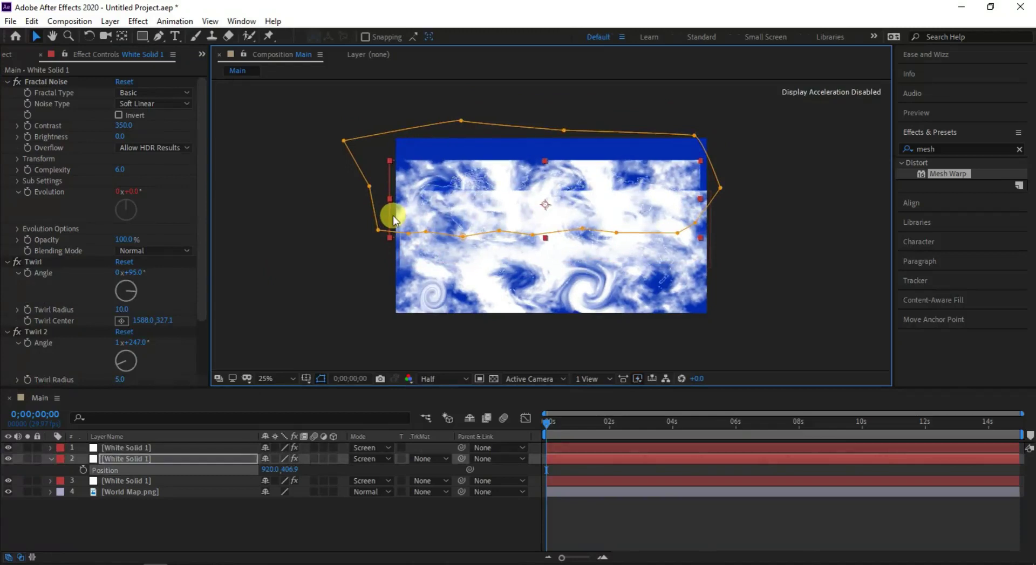
key("ctrl+z")
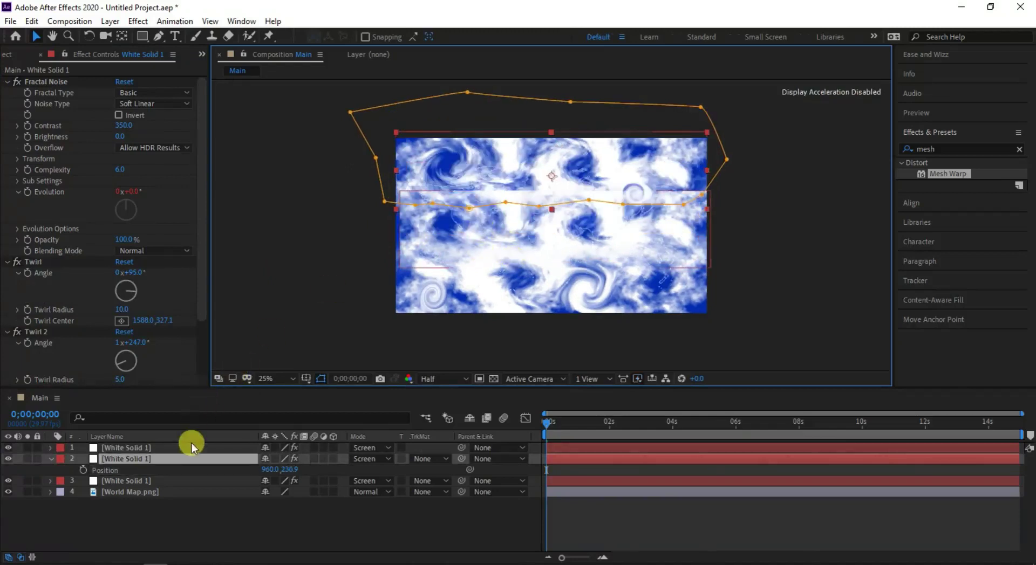
left_click(192, 448)
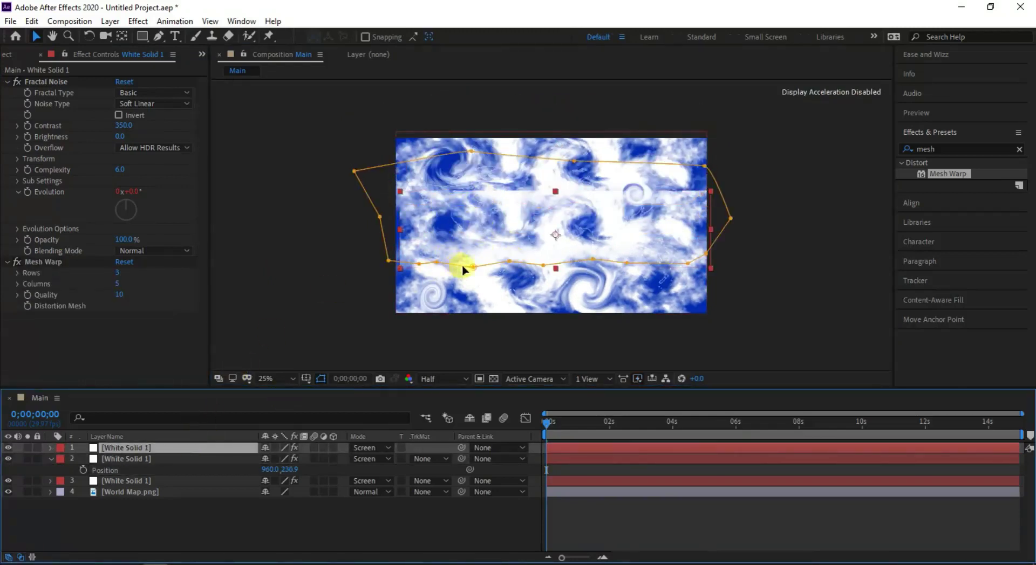
mouse_move(471, 267)
left_mouse_down()
mouse_move(475, 238)
mouse_move(433, 236)
left_mouse_up()
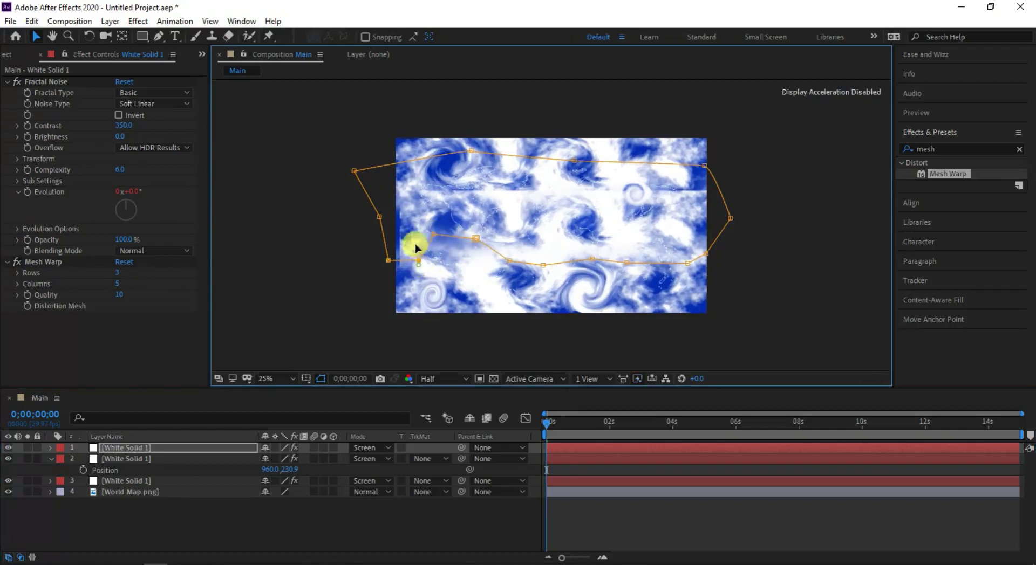
left_click_drag(422, 267, 407, 223)
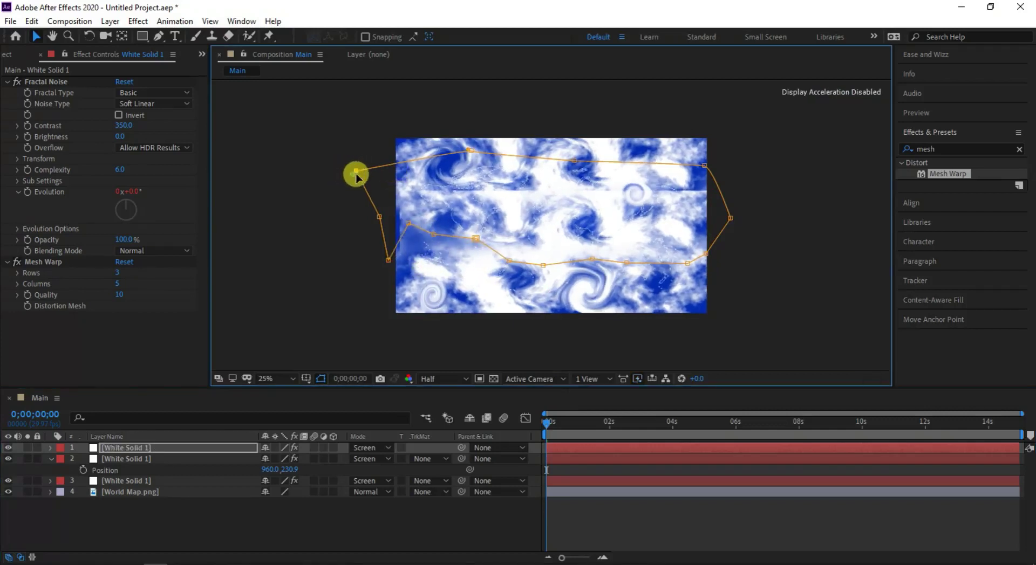
left_click_drag(356, 171, 365, 184)
Step: Drag the top, top-middle and right-side mesh points to finish the new distortion
left_click_drag(468, 150, 462, 208)
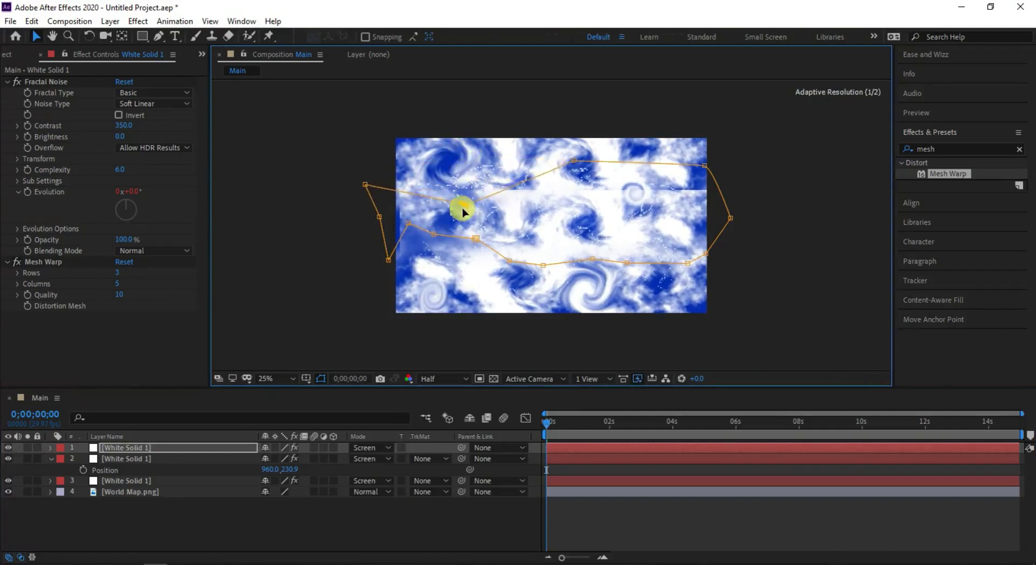
mouse_move(573, 176)
left_mouse_down()
mouse_move(549, 256)
mouse_move(511, 244)
left_mouse_up()
left_click_drag(630, 248, 635, 226)
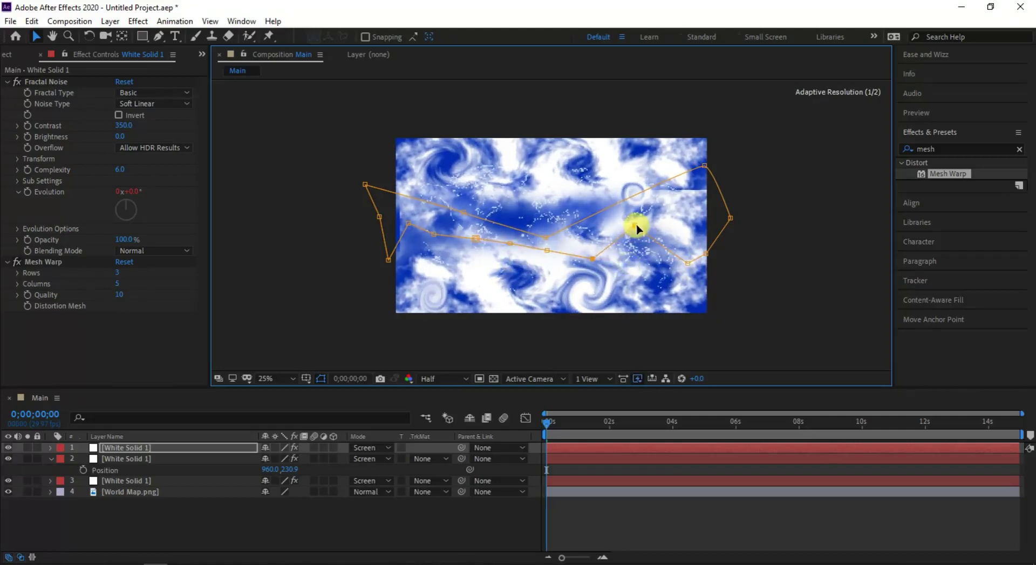
left_click_drag(705, 169, 693, 212)
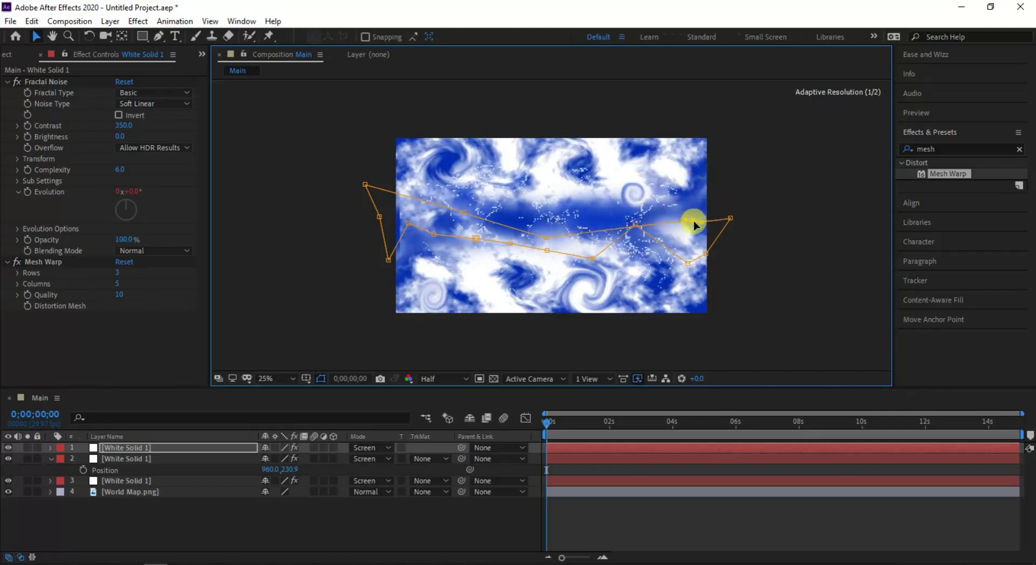
left_click_drag(691, 259, 721, 234)
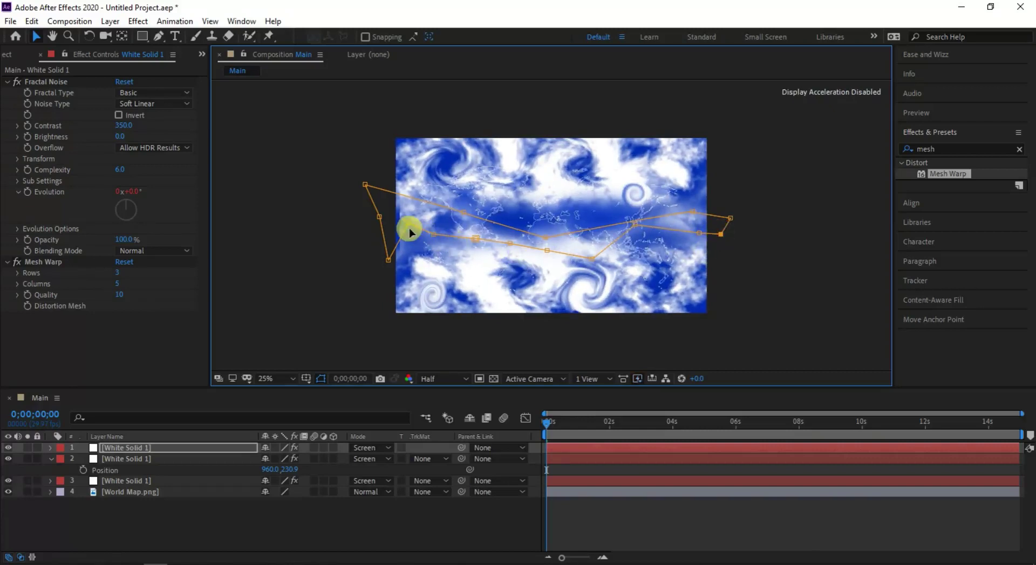
left_click_drag(410, 229, 395, 247)
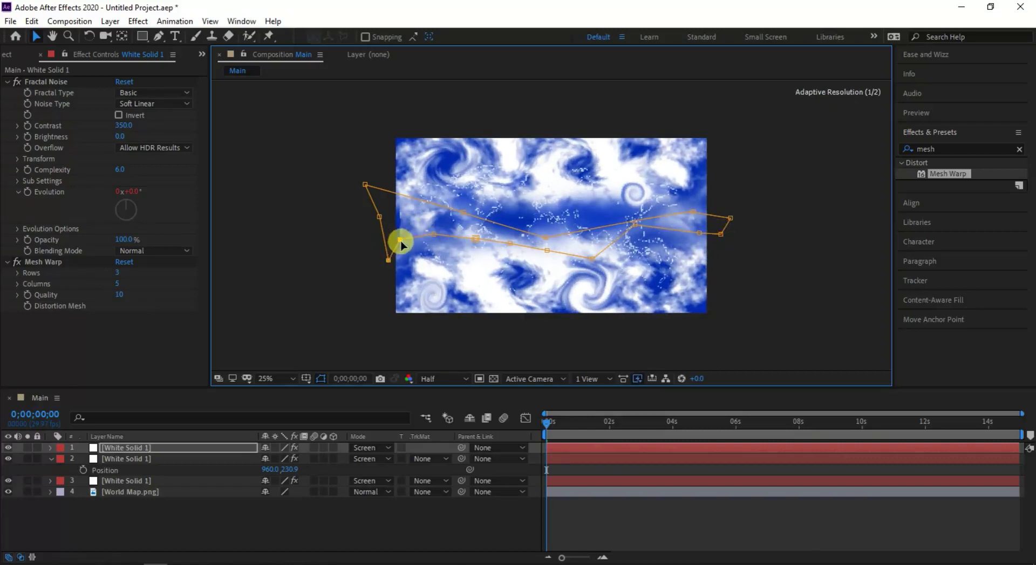
left_click(242, 448)
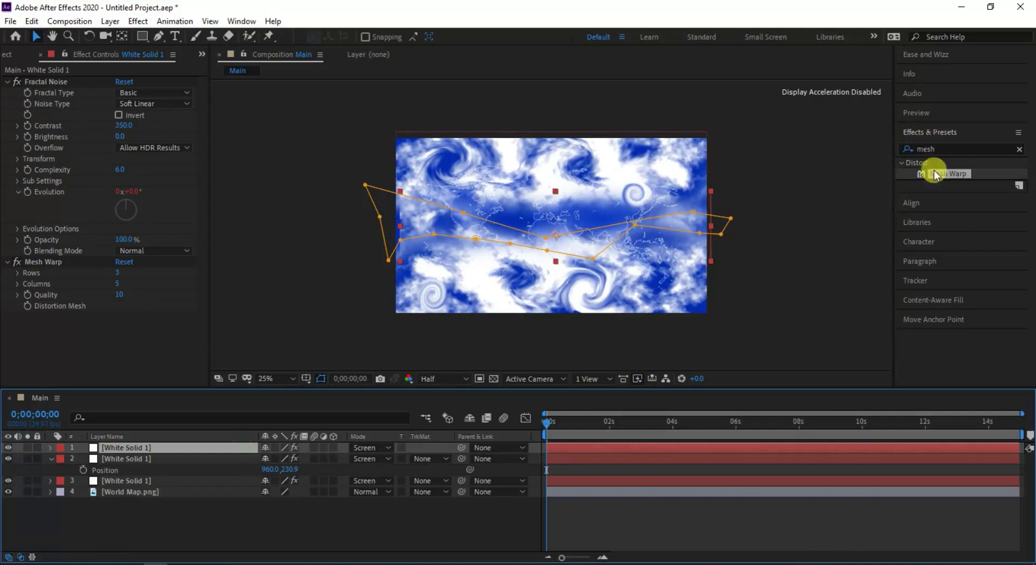
Step: Centre the layer horizontally in the composition and preview a couple of seconds in
left_click(913, 203)
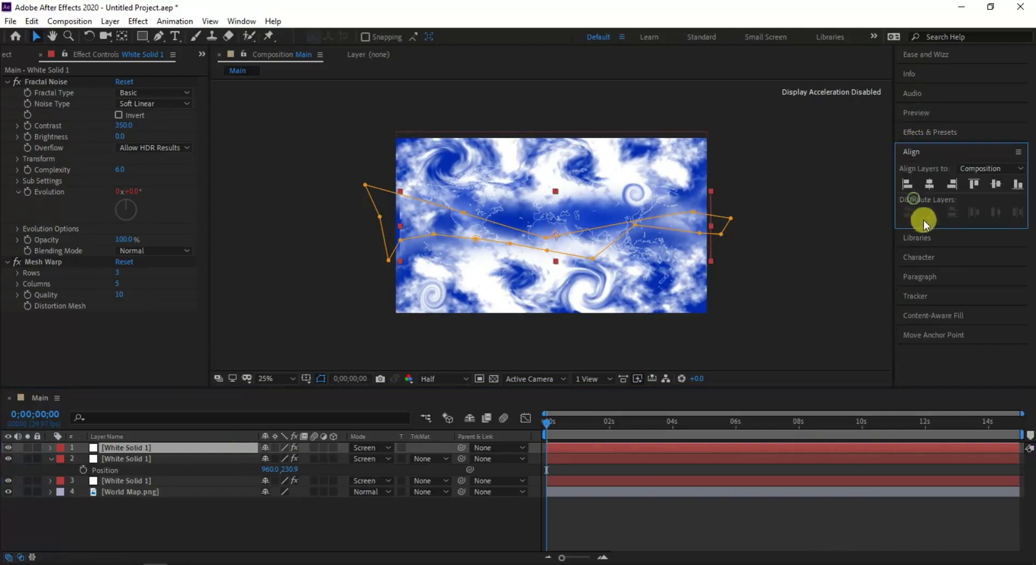
left_click(931, 179)
left_click(709, 293)
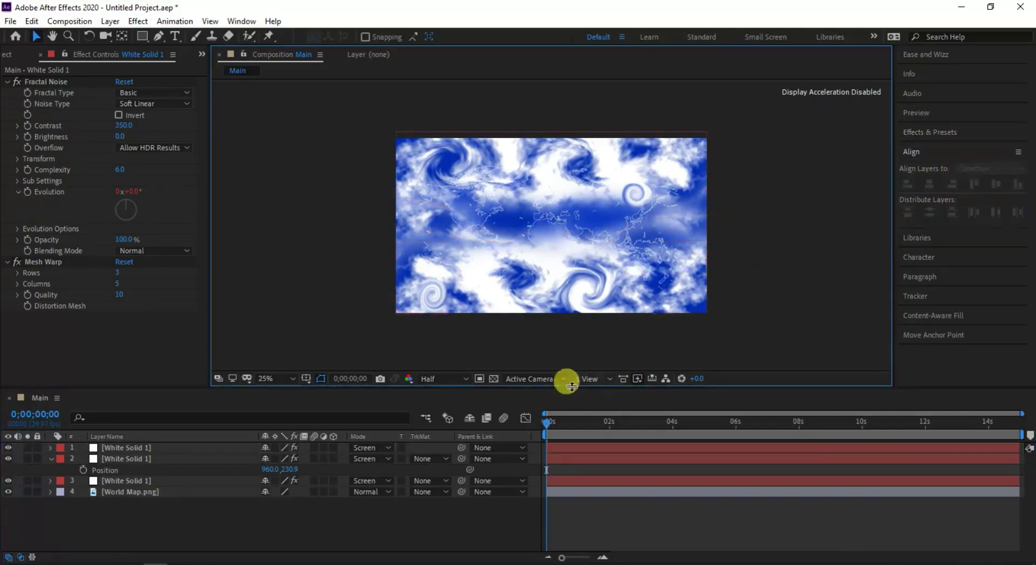
mouse_move(553, 422)
left_mouse_down()
mouse_move(649, 436)
mouse_move(927, 440)
mouse_move(148, 436)
left_mouse_up()
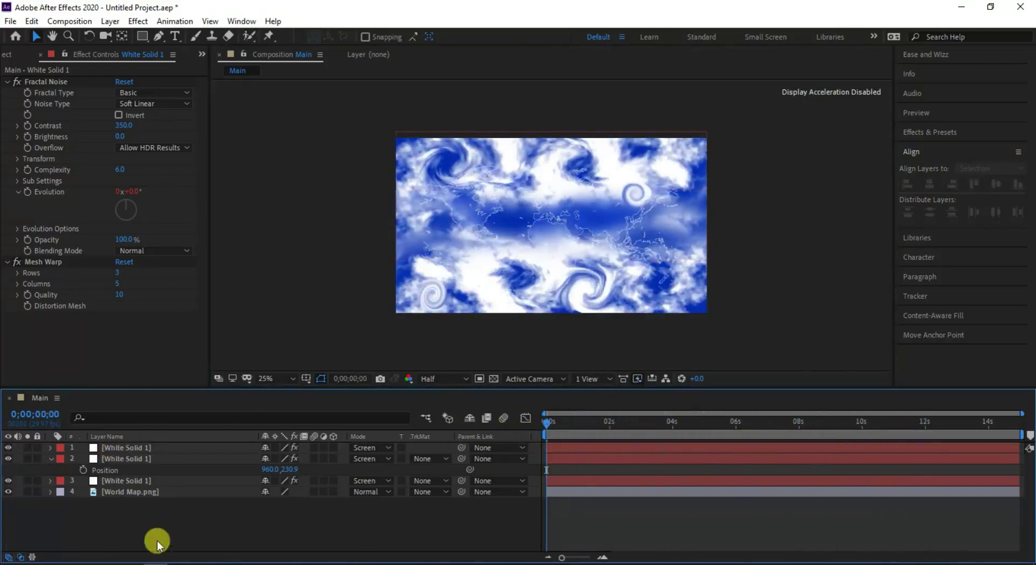
left_click(51, 459)
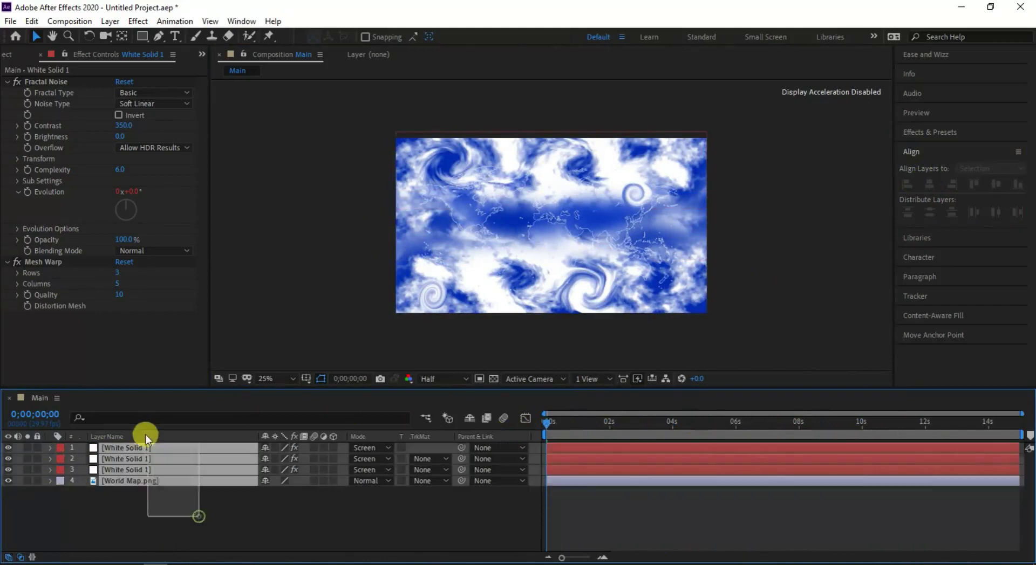
Step: Pre-compose all four layers into one named 'Cyclone Map'
left_click_drag(199, 528, 144, 434)
right_click(156, 464)
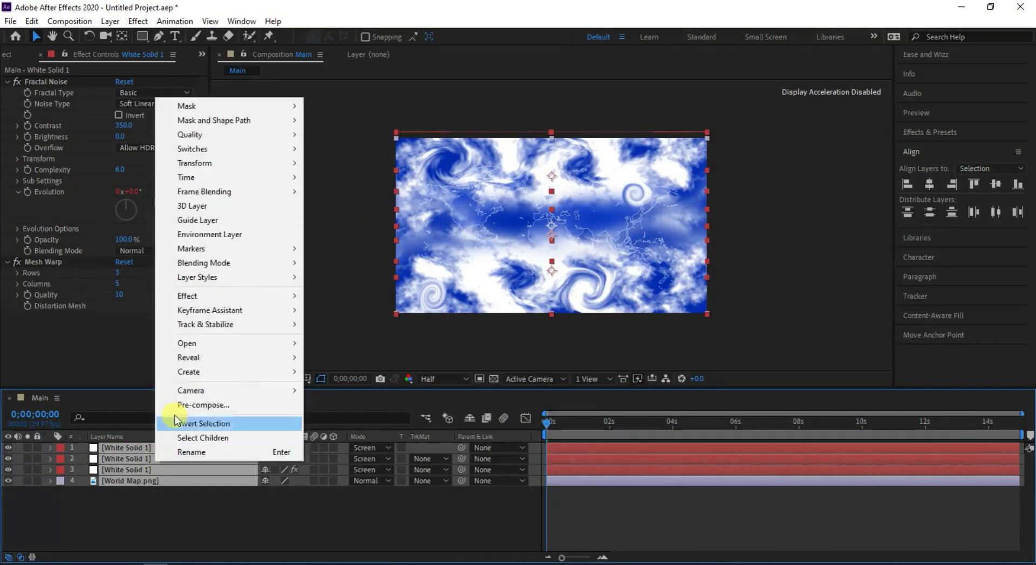
left_click(186, 405)
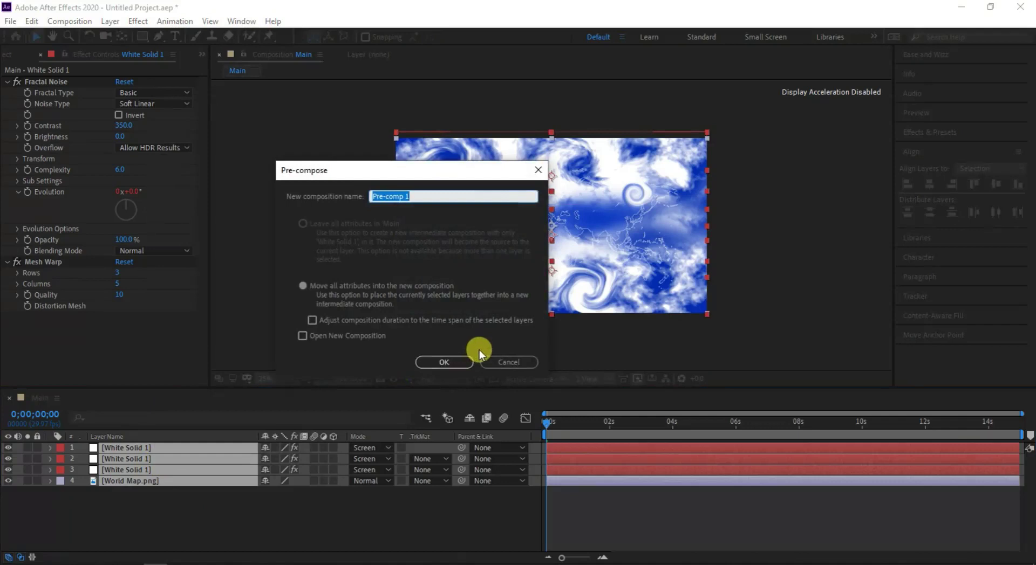
type("Cyclone Map")
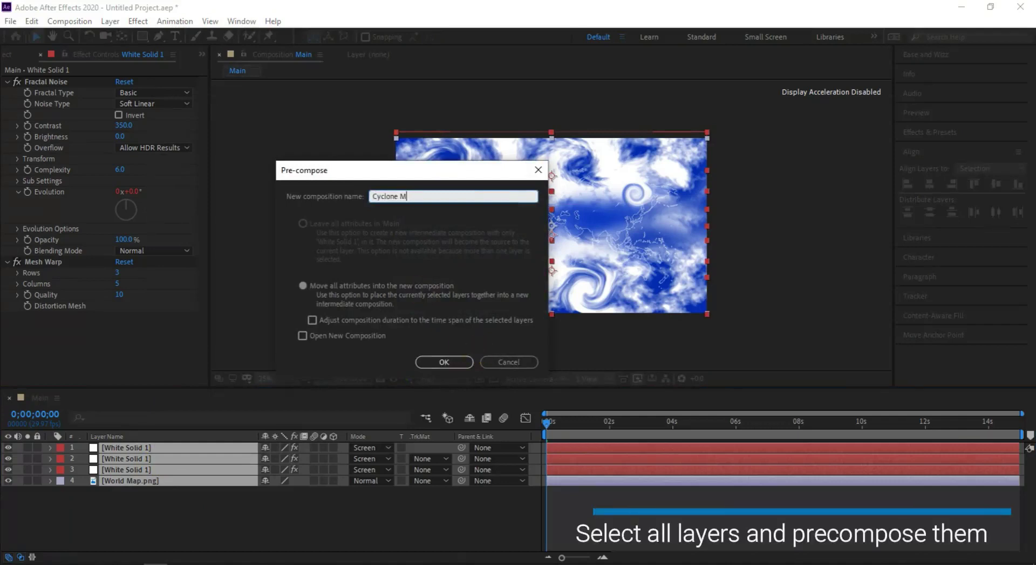
left_click(445, 363)
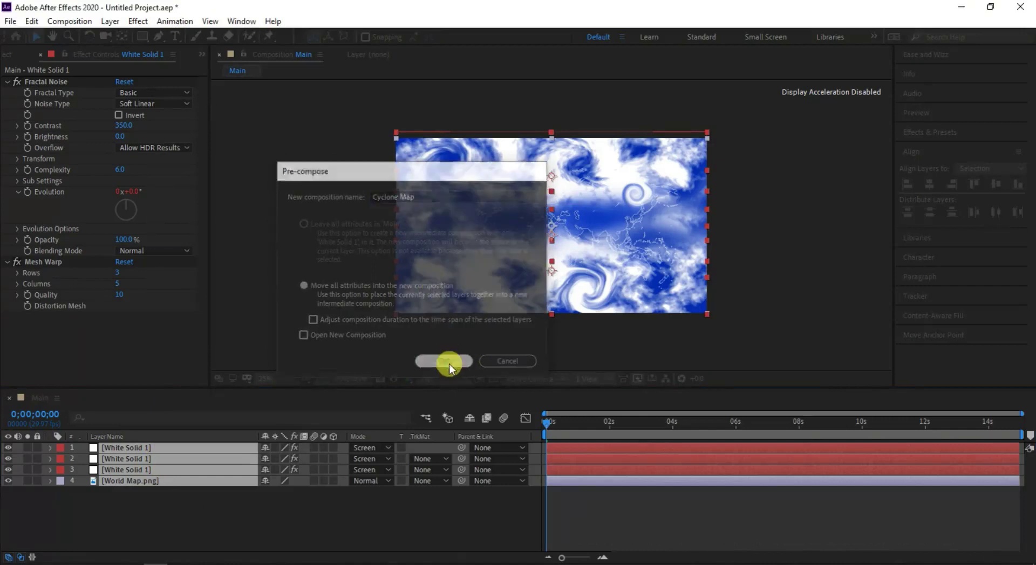
Step: Apply CC Sphere to the Cyclone Map layer and scale it to 222%
left_click(935, 131)
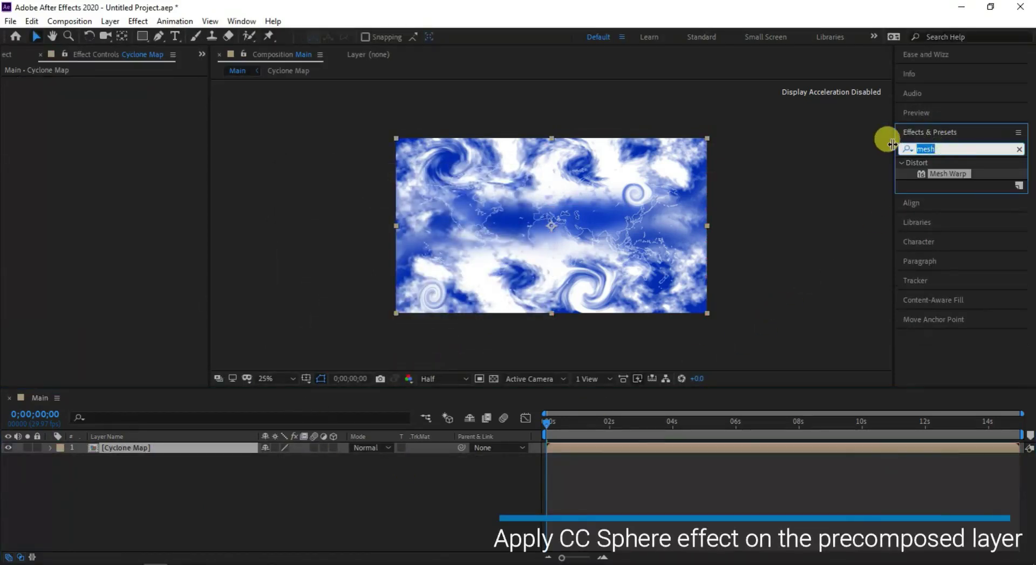
type("sphere")
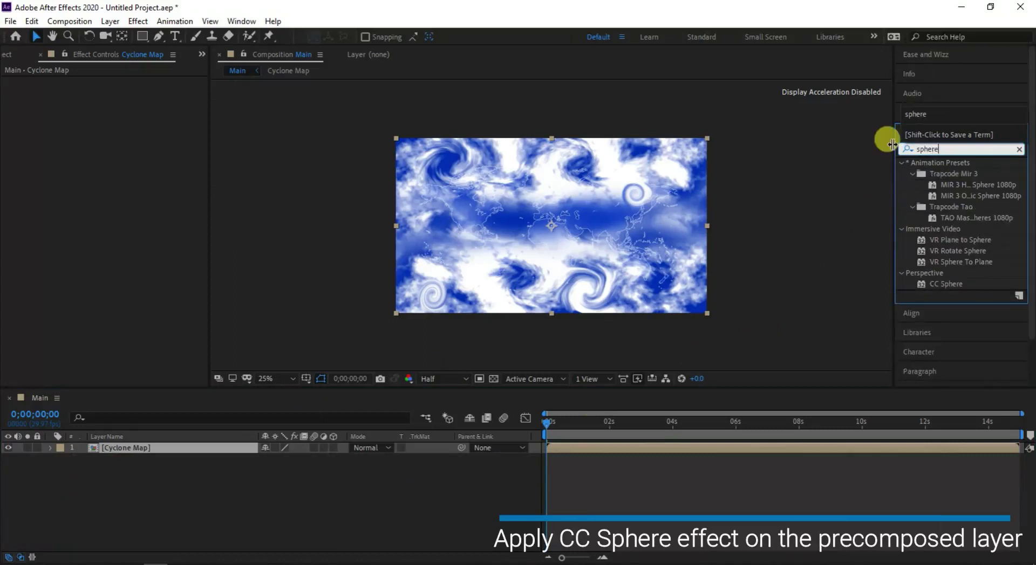
mouse_move(936, 285)
left_mouse_down()
mouse_move(773, 283)
mouse_move(592, 248)
left_mouse_up()
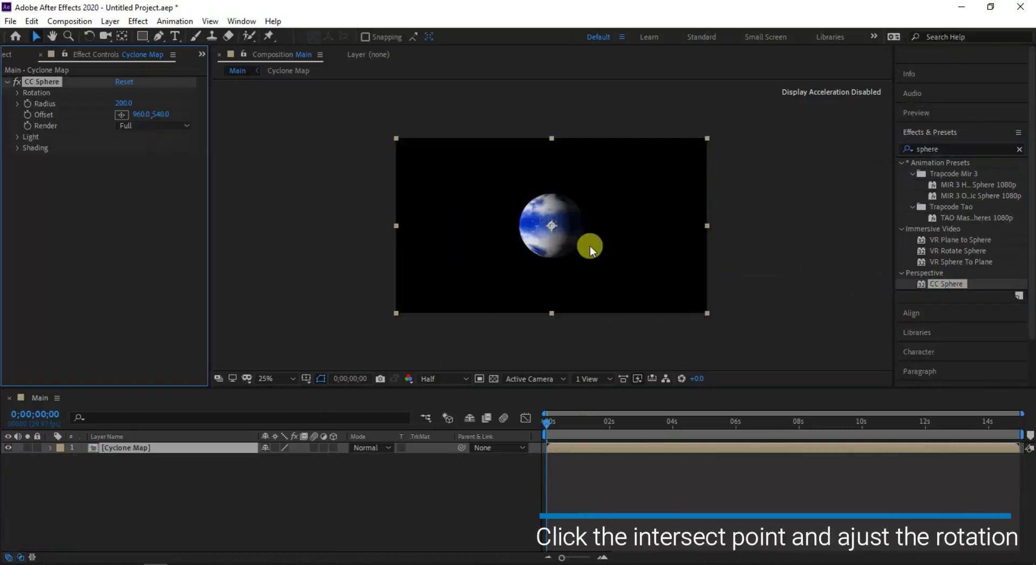
left_click(206, 448)
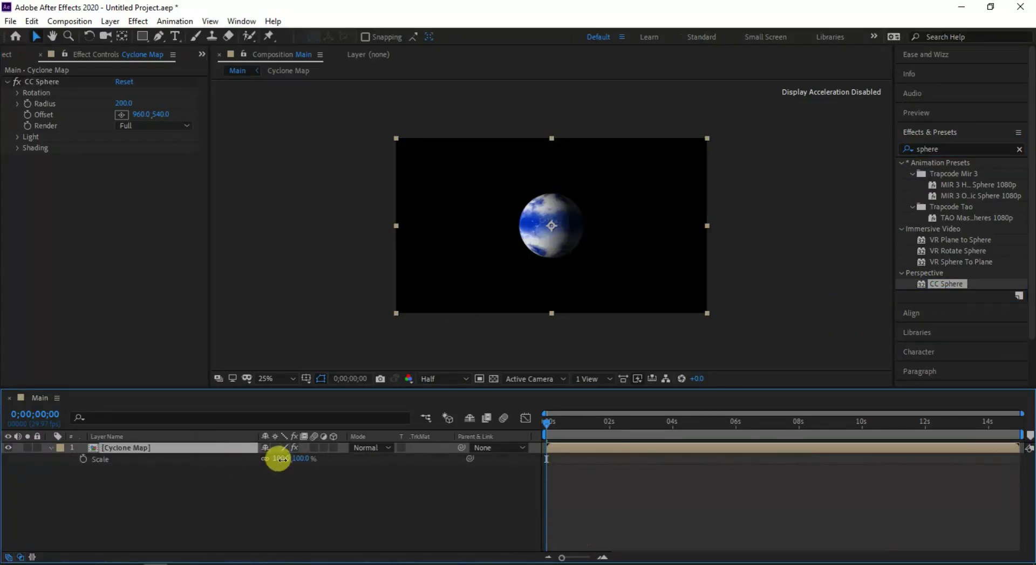
left_click_drag(281, 459, 372, 472)
Step: Reveal the globe's Position and scrub later in time to check its rotation
left_click(224, 448)
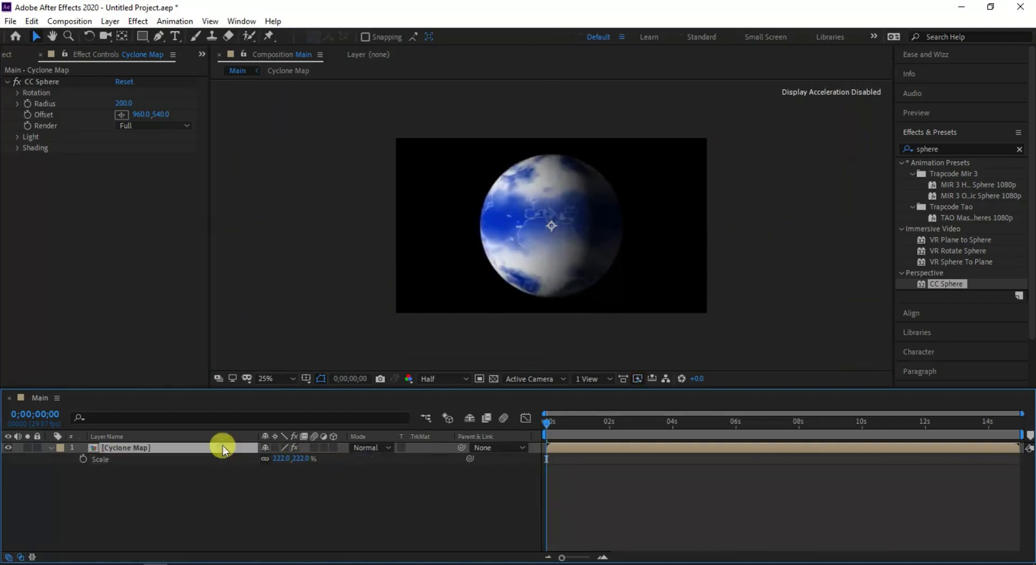
key("p")
mouse_move(550, 429)
left_mouse_down()
mouse_move(840, 449)
mouse_move(725, 450)
mouse_move(712, 423)
mouse_move(504, 453)
mouse_move(908, 432)
left_mouse_up()
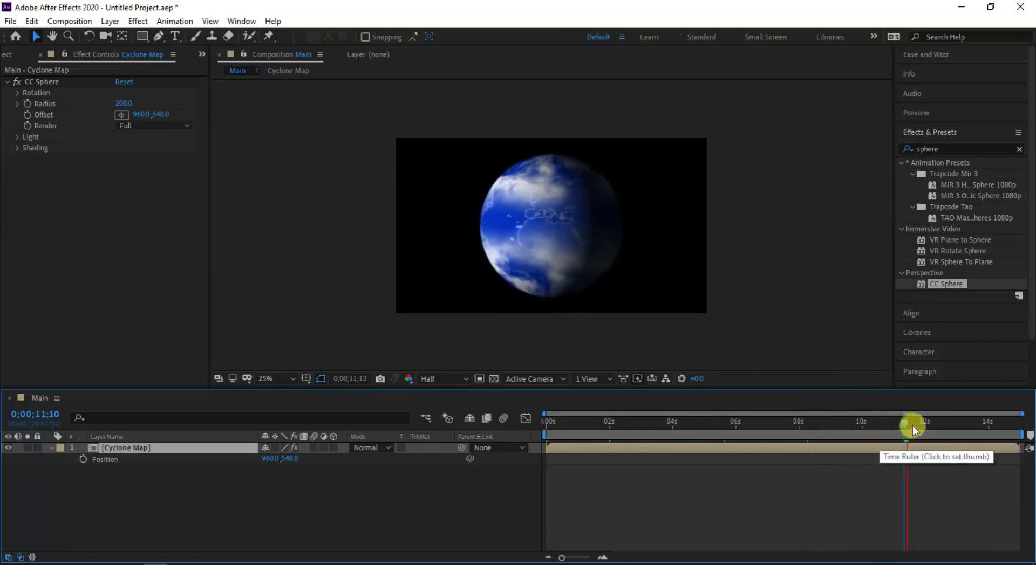
Step: Preview the rotating globe from the start
key("space")
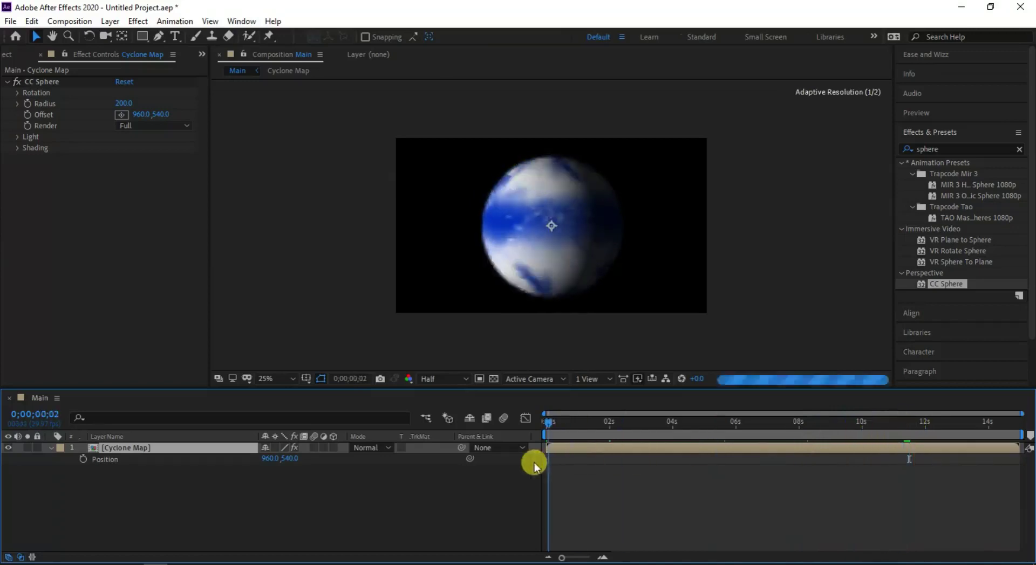
key("space")
left_click(469, 491)
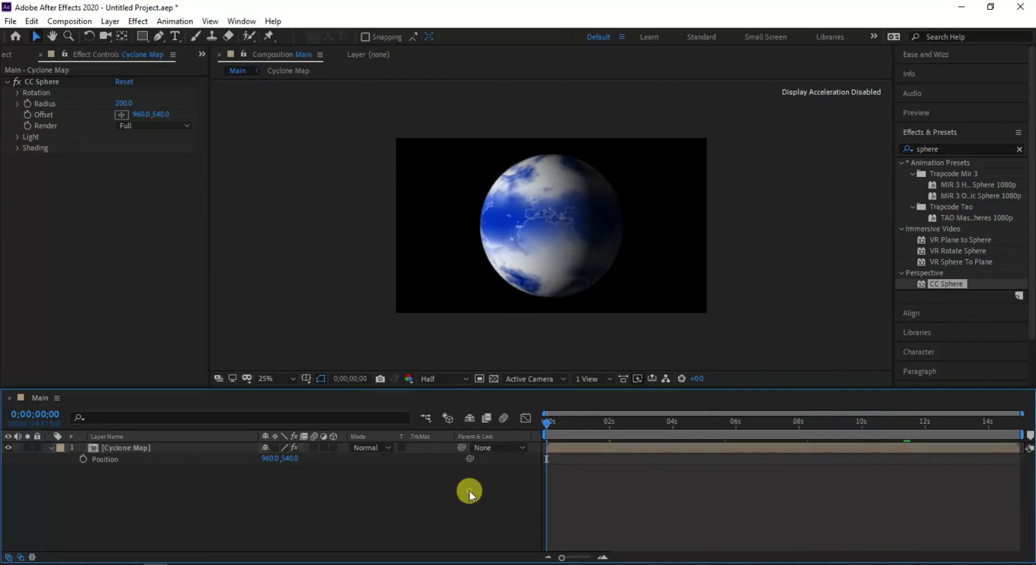
Step: Make Cyclone Map a 3D layer, showing Position 960,540,0 and Scale 222%
left_click(51, 448)
left_click(144, 448)
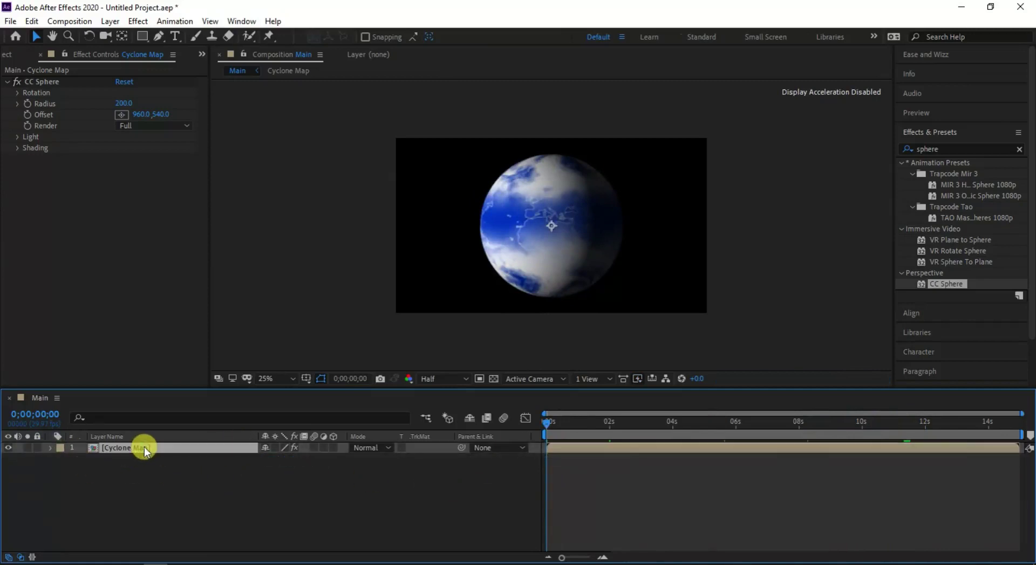
key("p")
left_click(333, 448)
left_click(549, 426)
left_click_drag(549, 426, 705, 431)
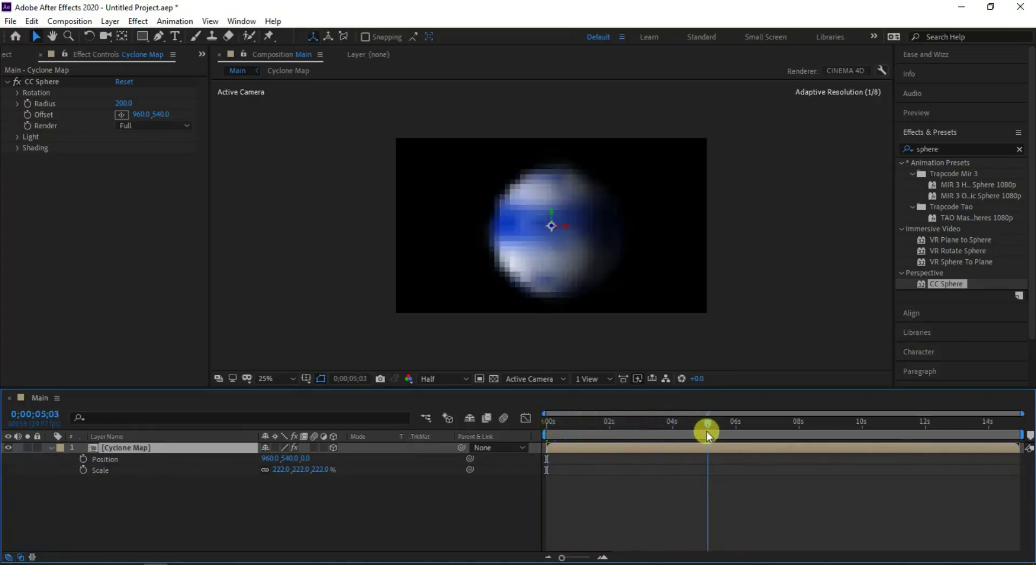
Step: Keyframe Position and Scale at 5s, then move the 0s start to the upper right in Custom View 1
left_click(83, 459)
left_click(82, 470)
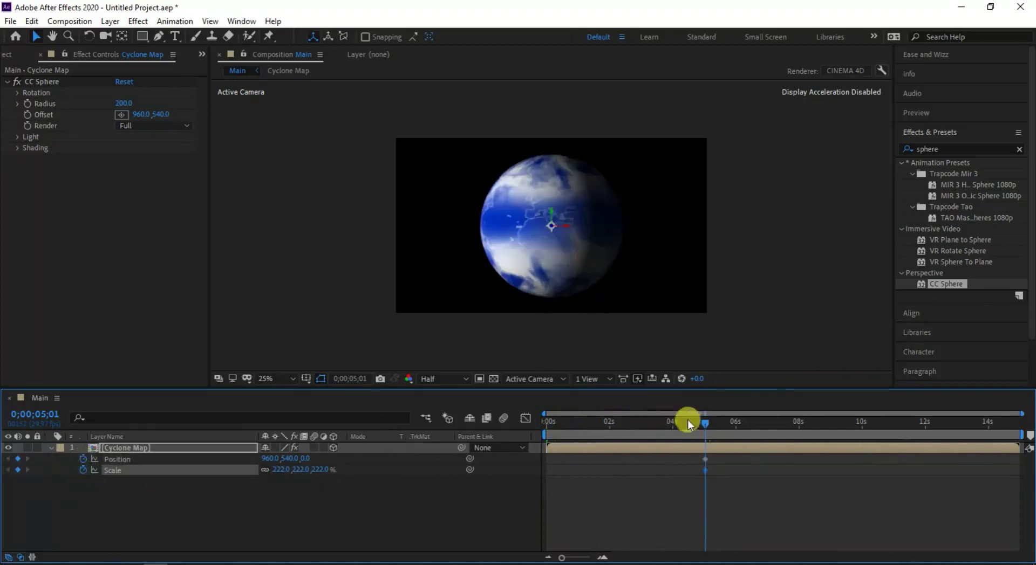
left_click_drag(707, 428, 528, 430)
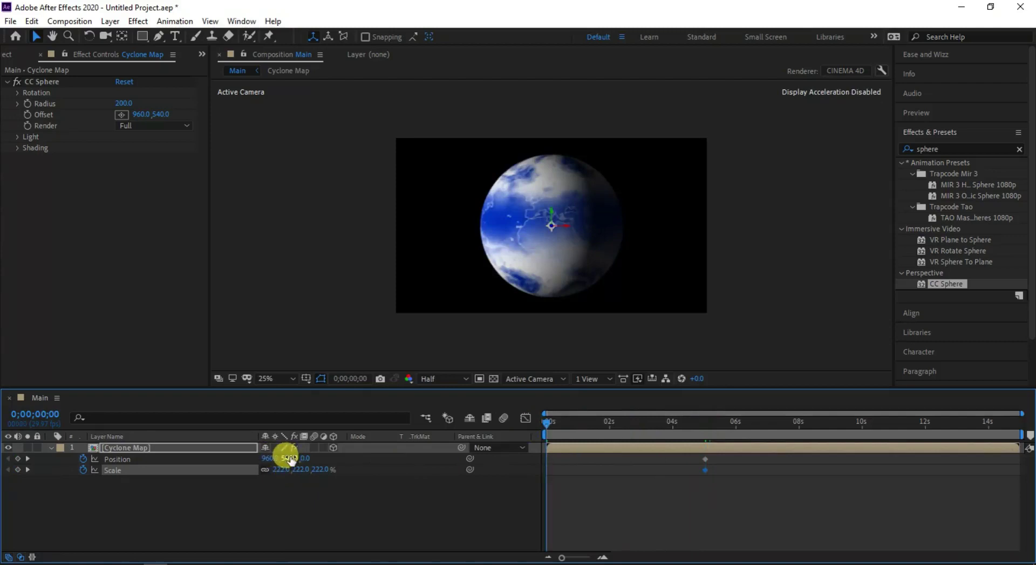
left_click(546, 380)
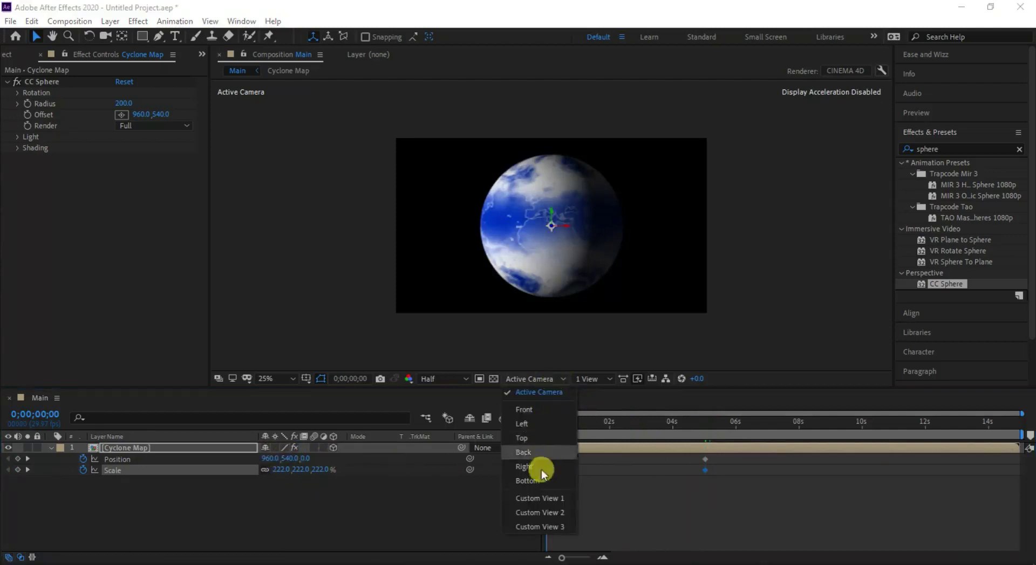
left_click(545, 497)
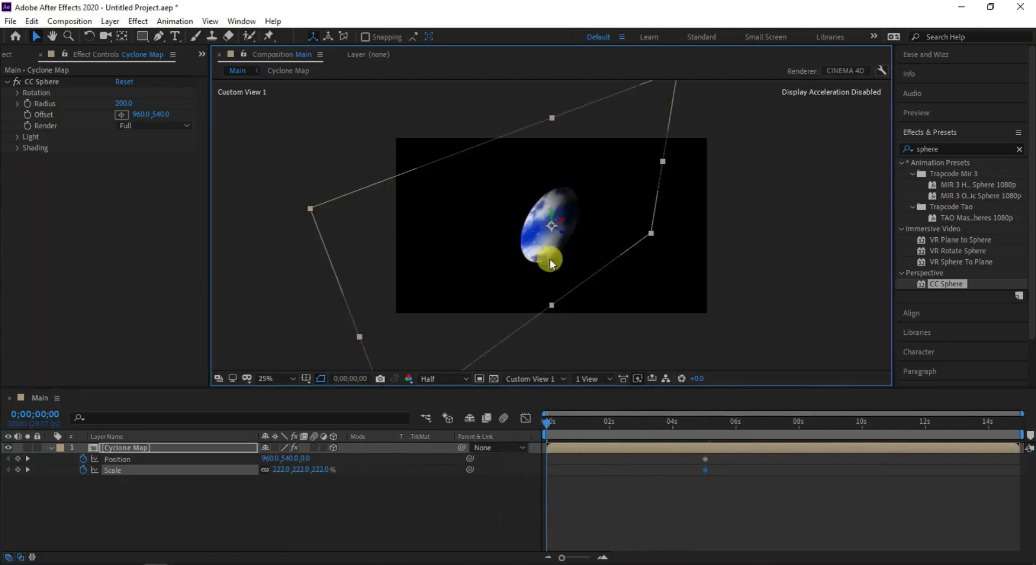
mouse_move(562, 224)
left_mouse_down()
mouse_move(661, 182)
mouse_move(644, 173)
left_mouse_up()
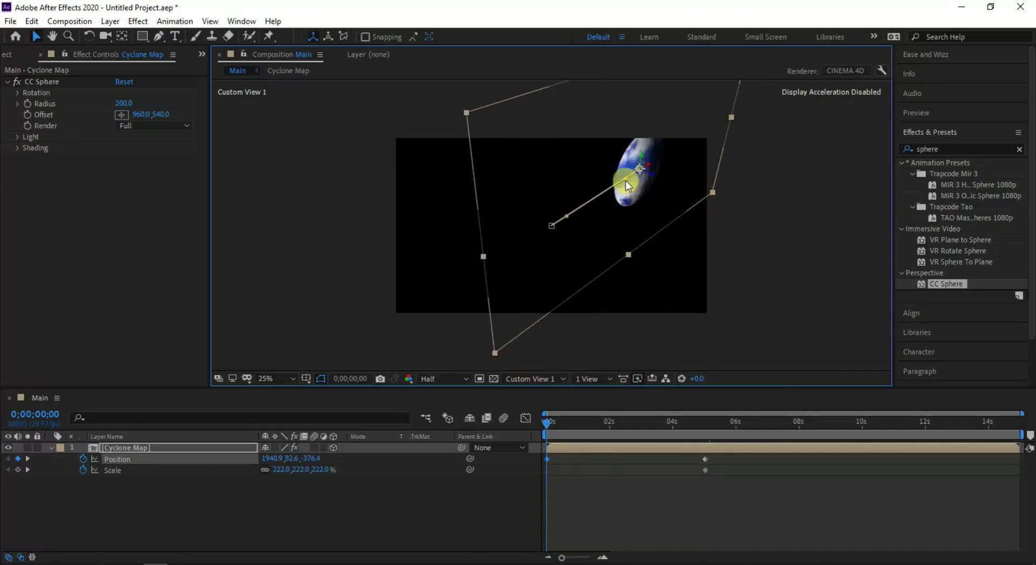
Step: Bend the motion path upward near its end point, then return to the camera view
left_click_drag(597, 168, 597, 166)
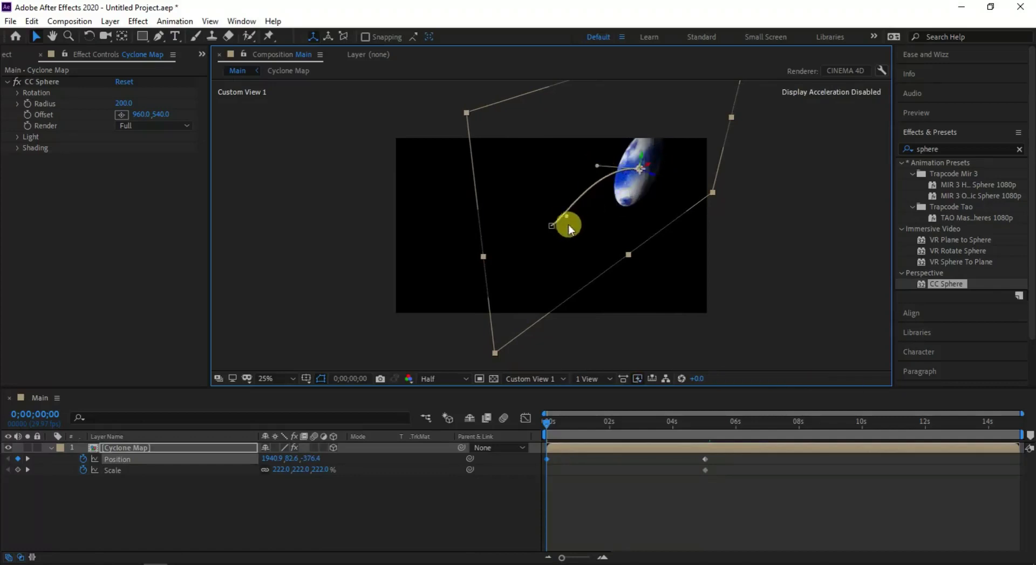
left_click_drag(565, 217, 555, 197)
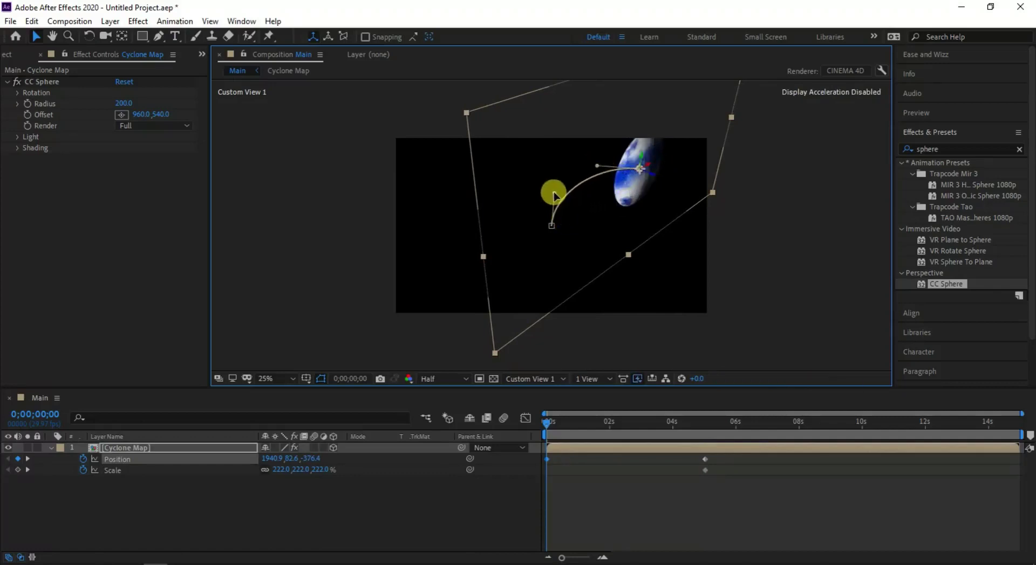
left_click(538, 380)
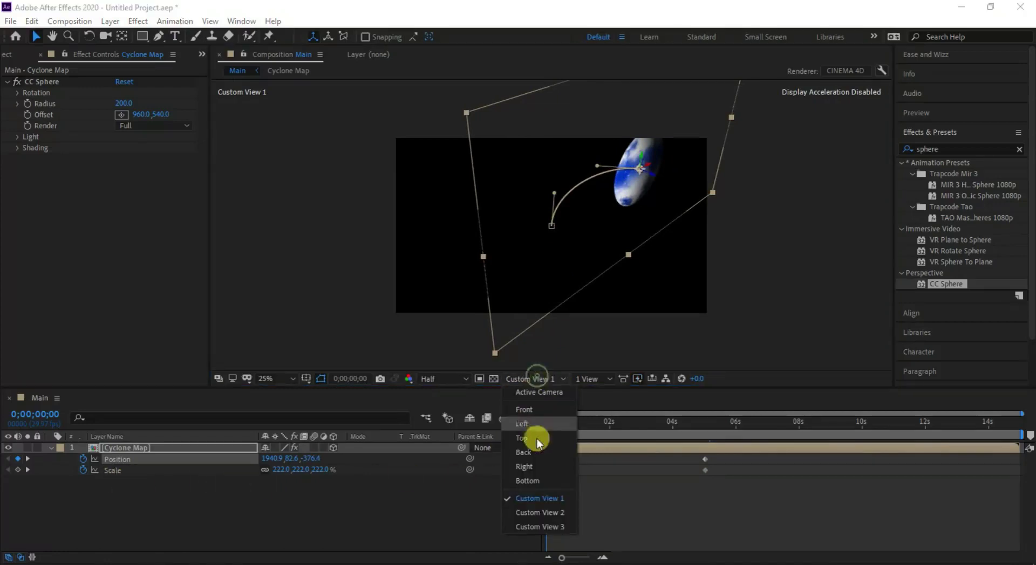
left_click(538, 394)
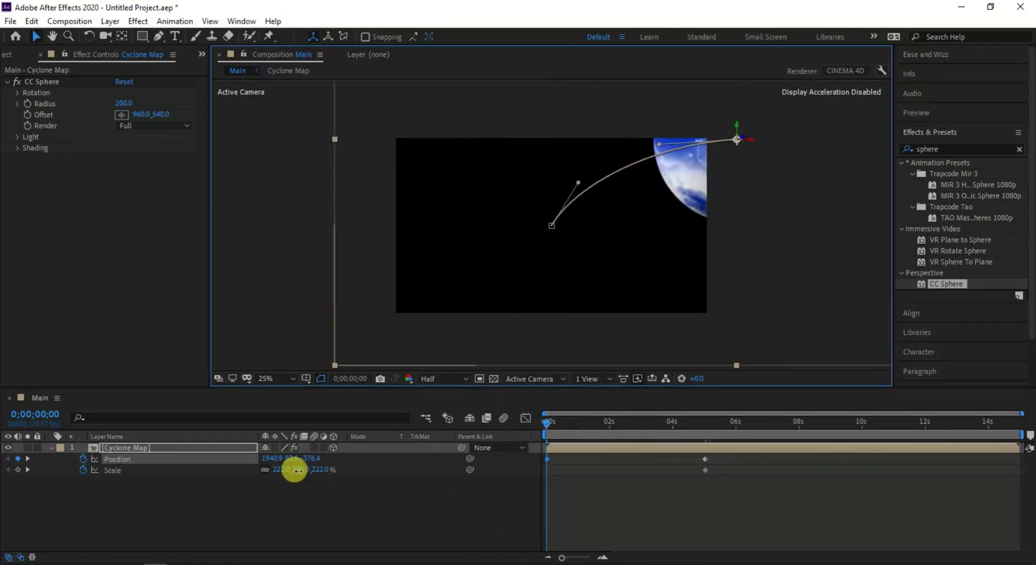
Step: Shrink the starting globe to 103%, shift its start left and lower, and reshape the curve
mouse_move(298, 471)
left_mouse_down()
mouse_move(310, 472)
mouse_move(265, 469)
left_mouse_up()
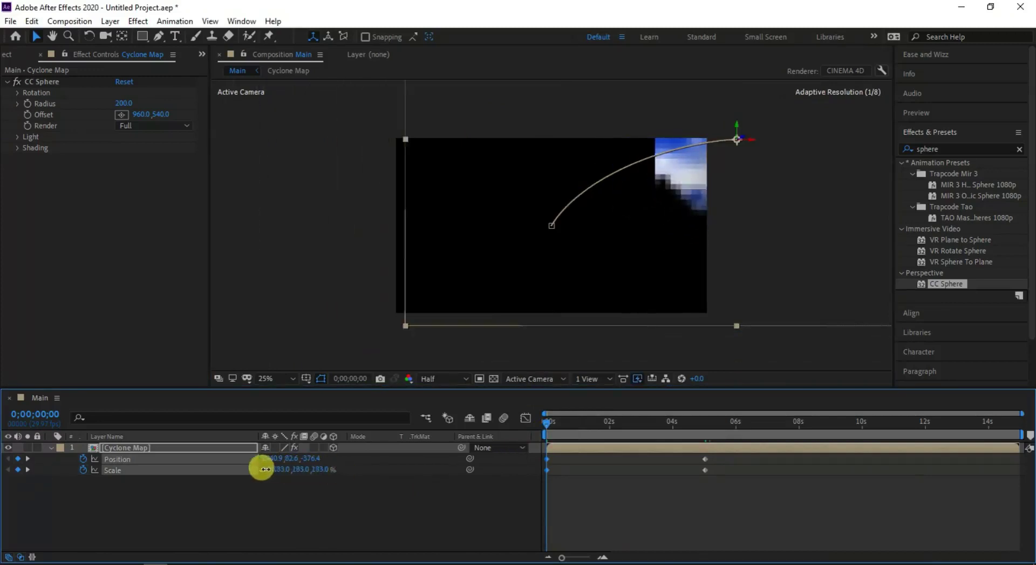
left_click_drag(265, 470, 215, 469)
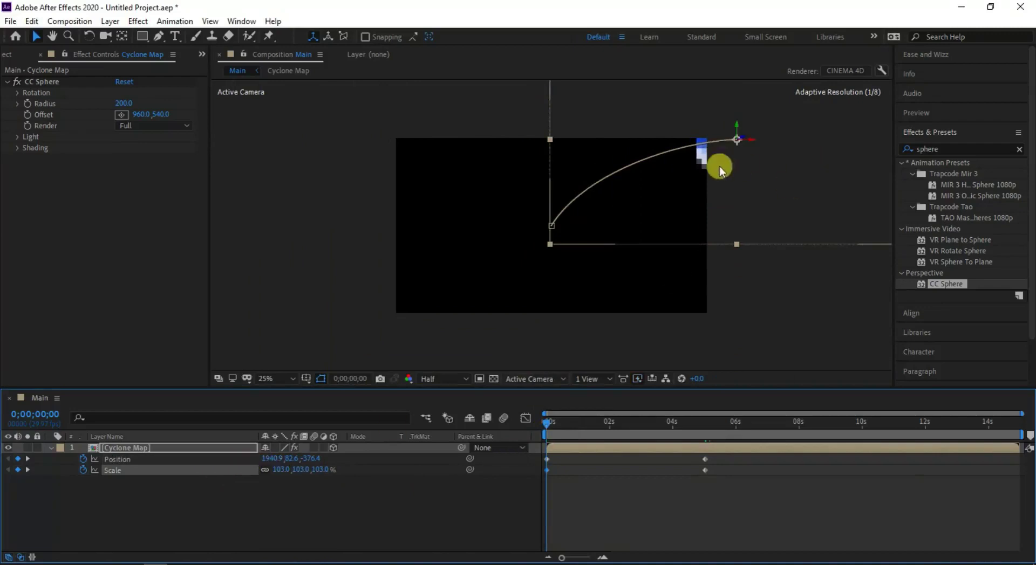
left_click_drag(740, 145, 714, 161)
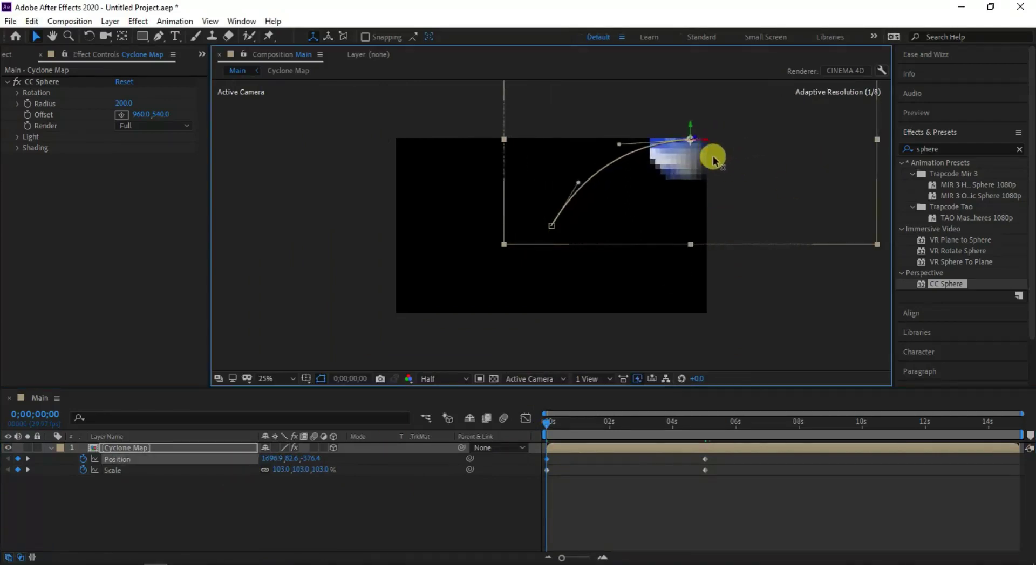
mouse_move(695, 126)
left_mouse_down()
mouse_move(675, 155)
mouse_move(687, 170)
left_mouse_up()
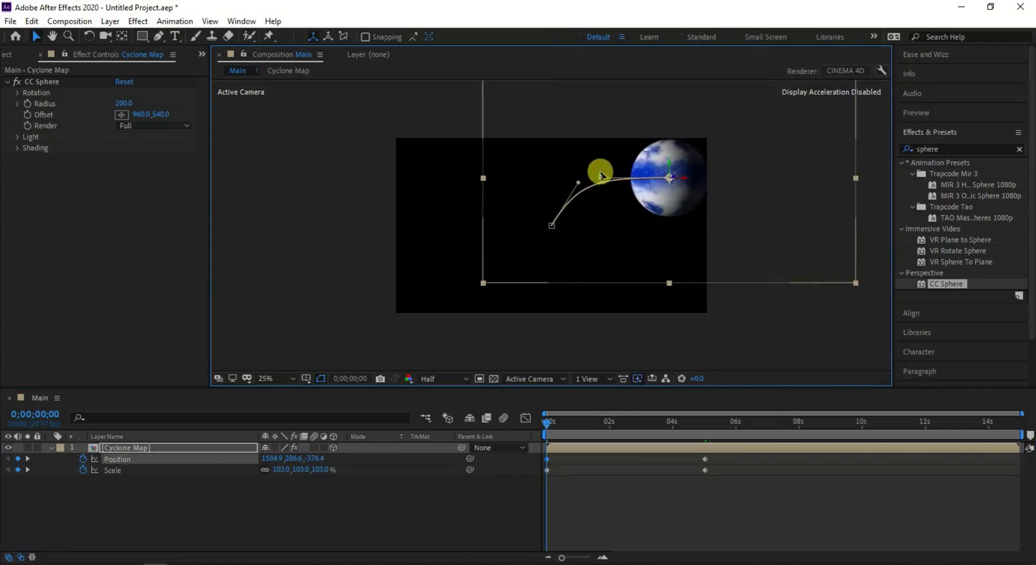
left_click_drag(588, 187, 579, 183)
left_click(560, 230)
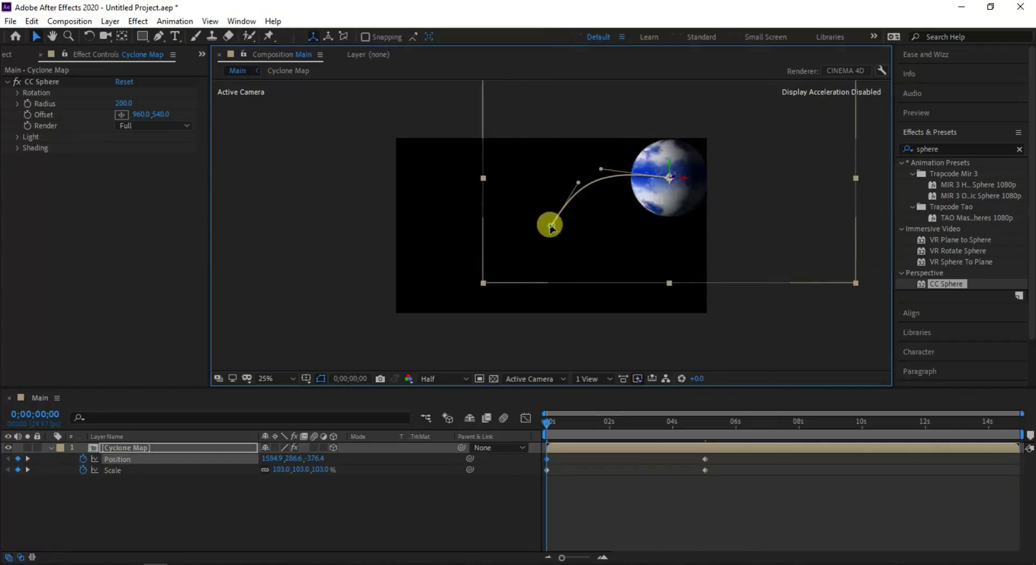
left_click(551, 228)
left_click(761, 236)
mouse_move(546, 422)
left_mouse_down()
mouse_move(711, 436)
mouse_move(516, 444)
left_mouse_up()
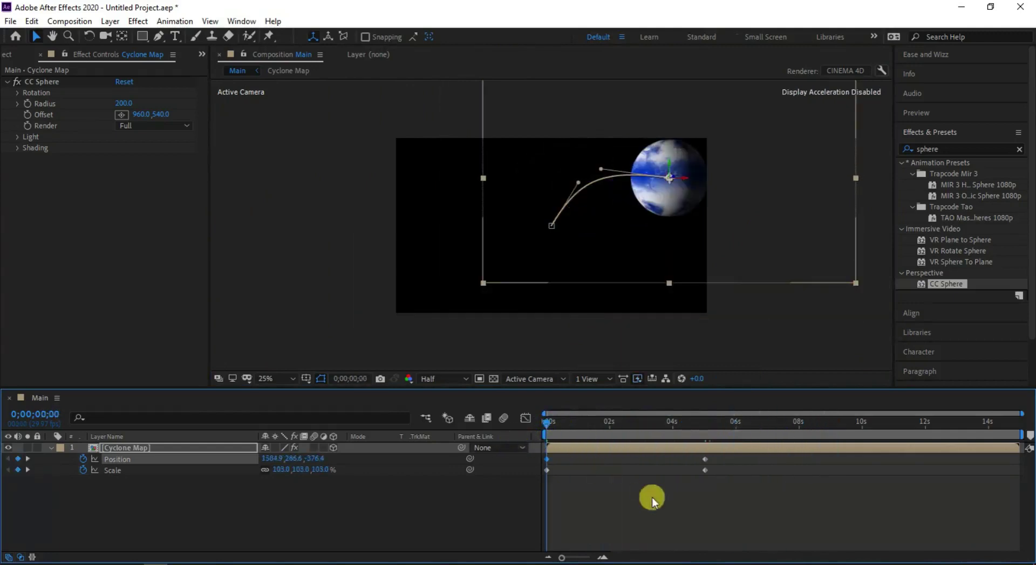
Step: Give CC Sphere's Rotation Y the expression time*10 and preview the globe spinning
left_click(50, 448)
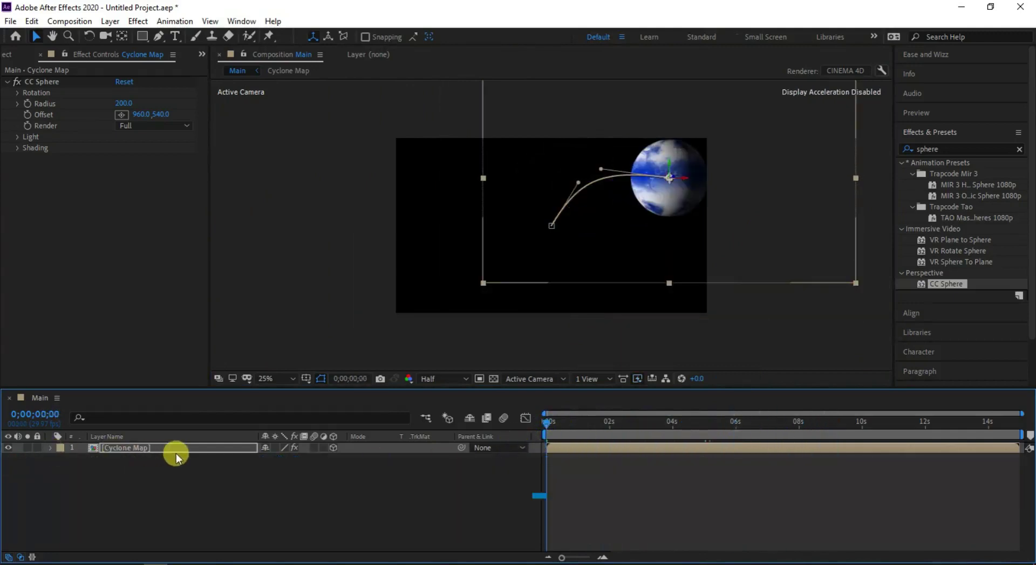
left_click(17, 94)
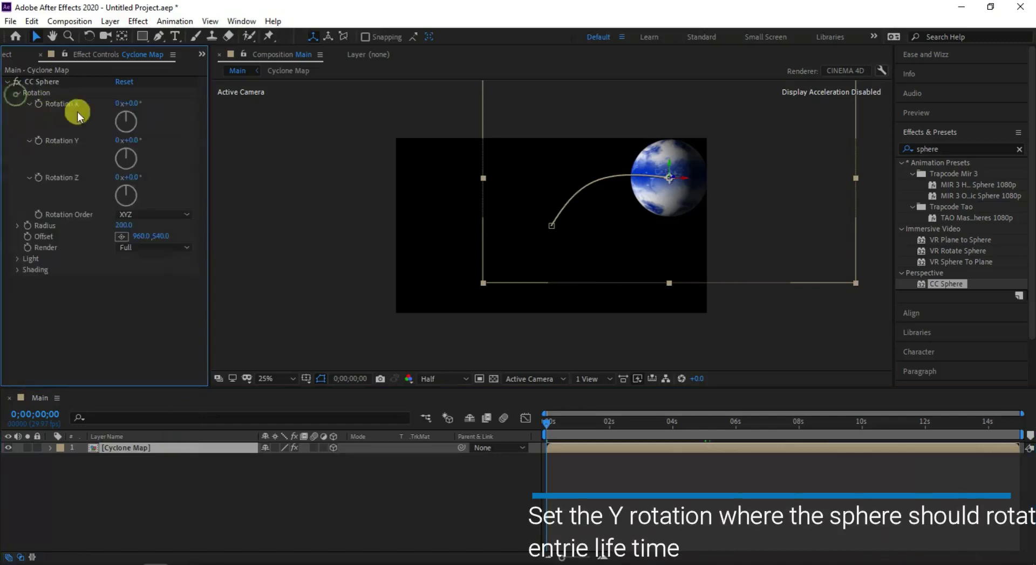
left_click(38, 140, "alt")
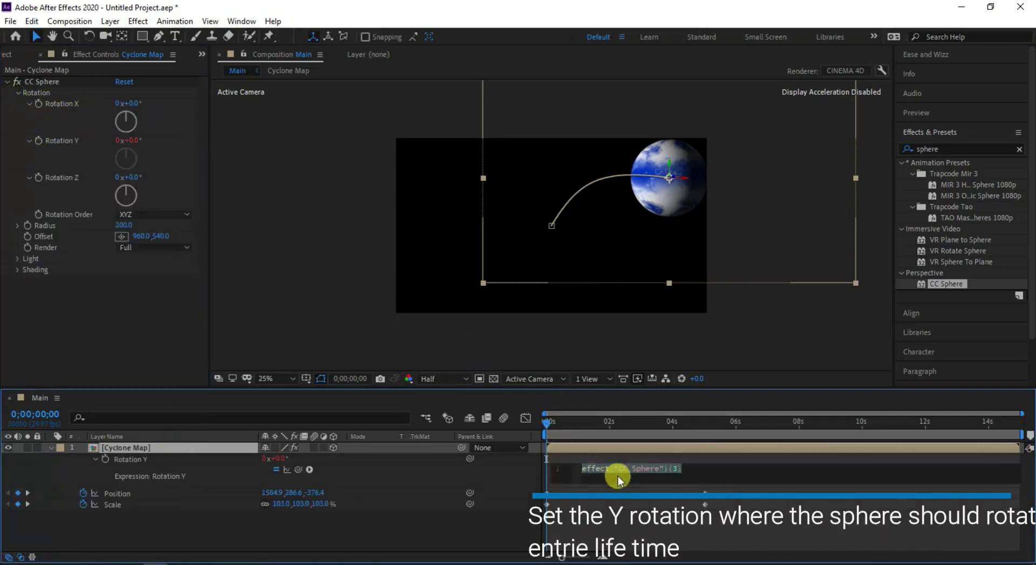
type("time*")
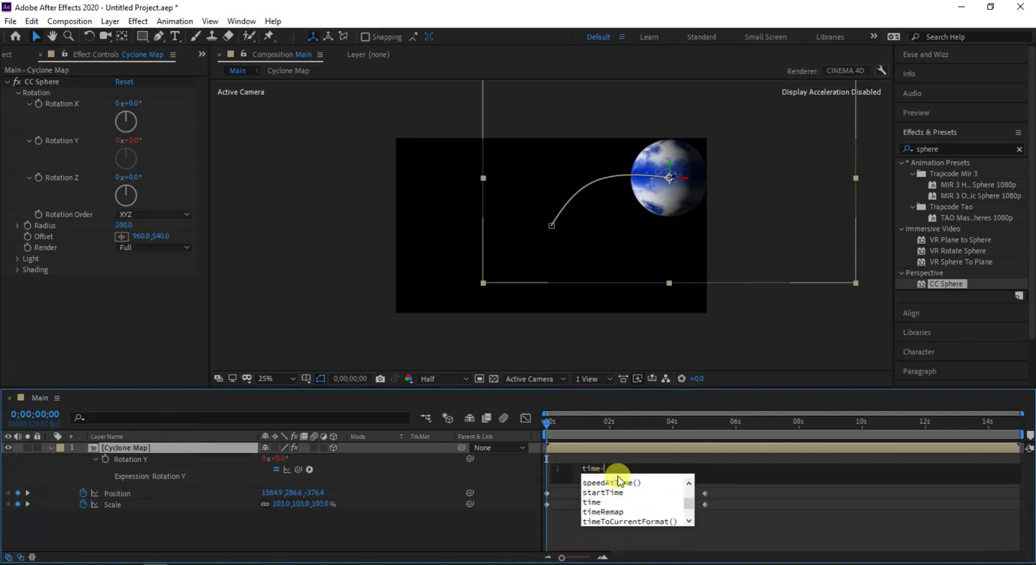
type("10")
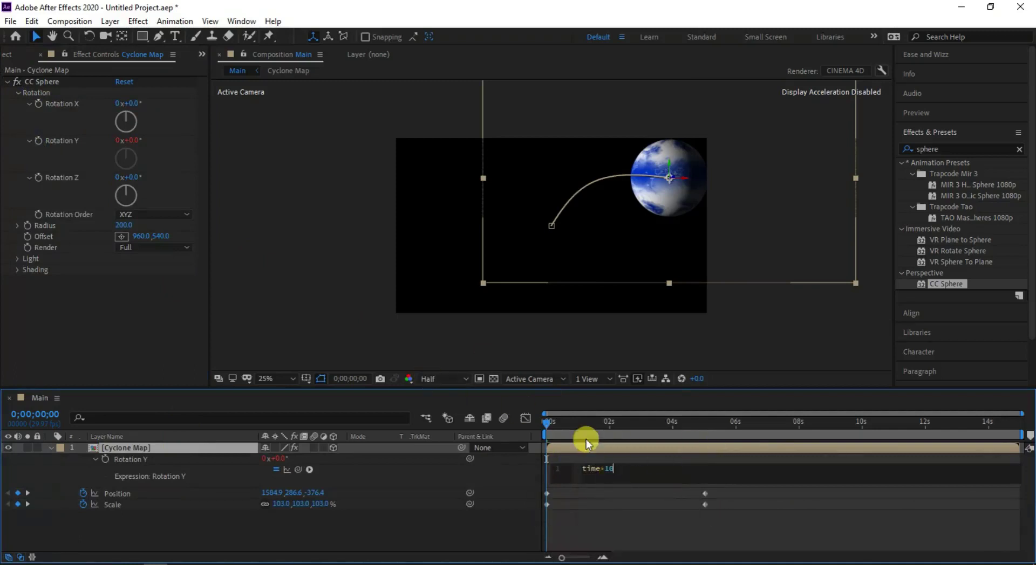
left_click_drag(572, 421, 507, 417)
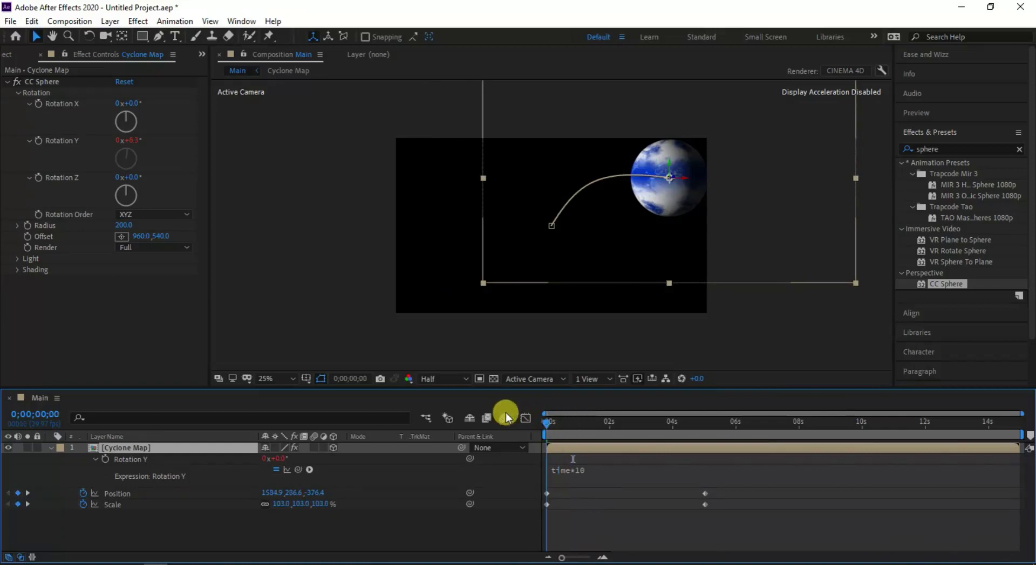
left_click(594, 463)
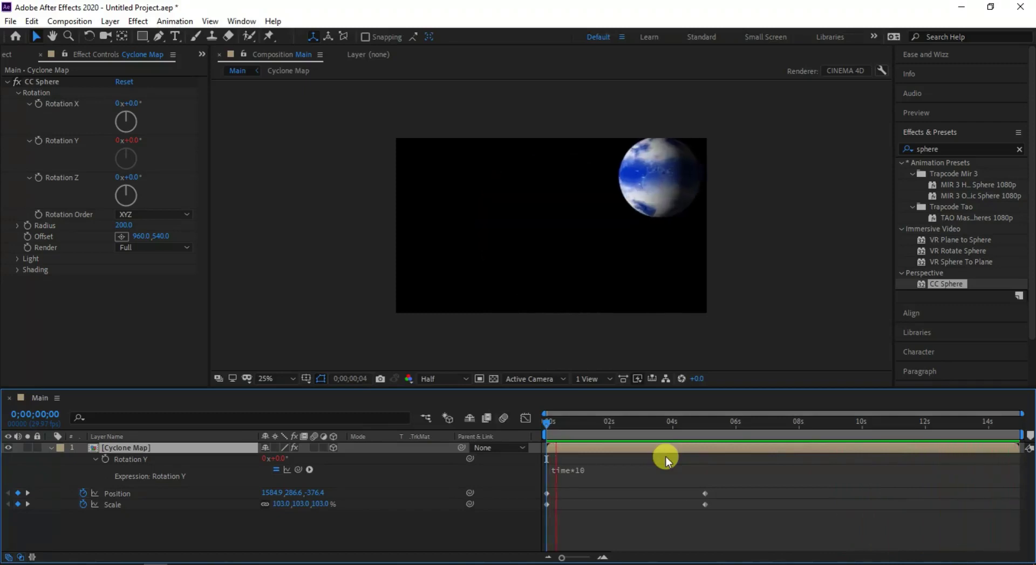
key("space")
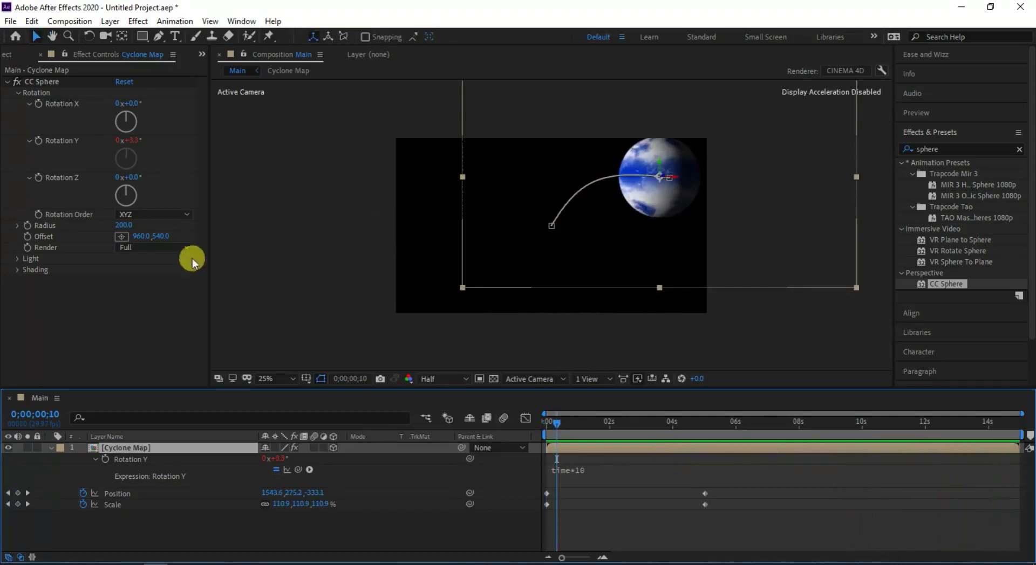
left_click(296, 285)
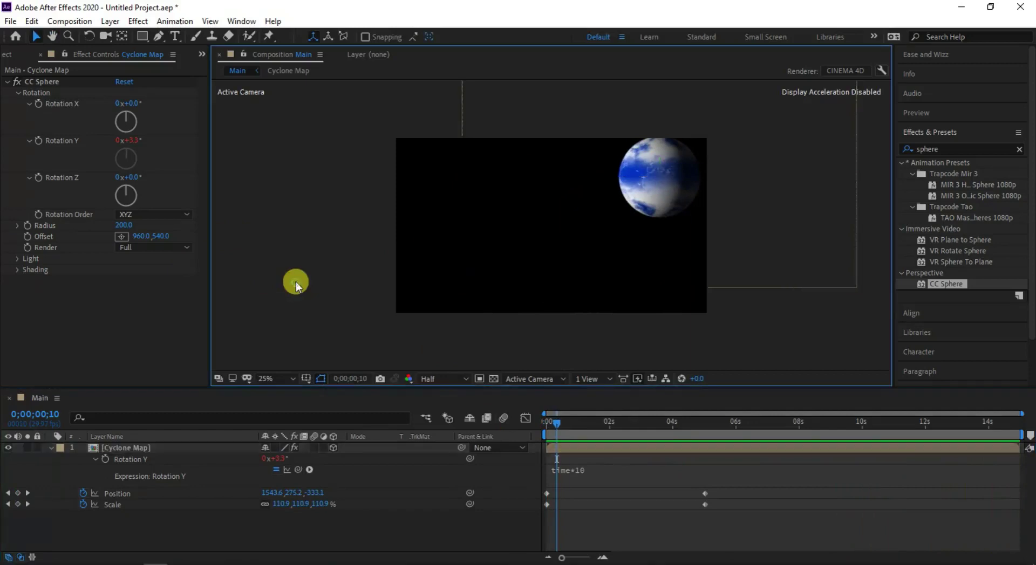
left_click(50, 452)
Step: Create a comp-sized white solid and place it below the Cyclone Map layer
right_click(97, 494)
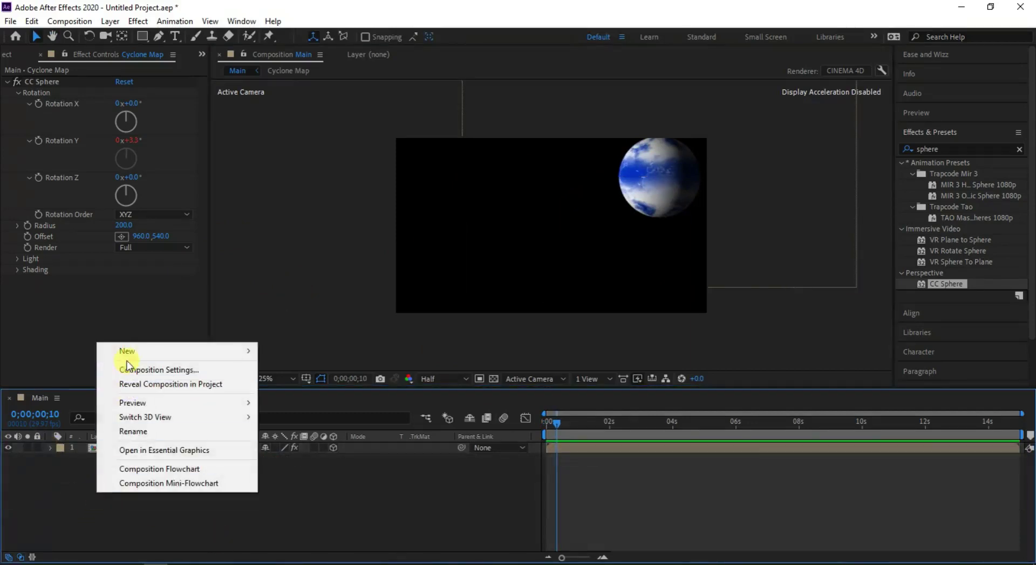
mouse_move(135, 350)
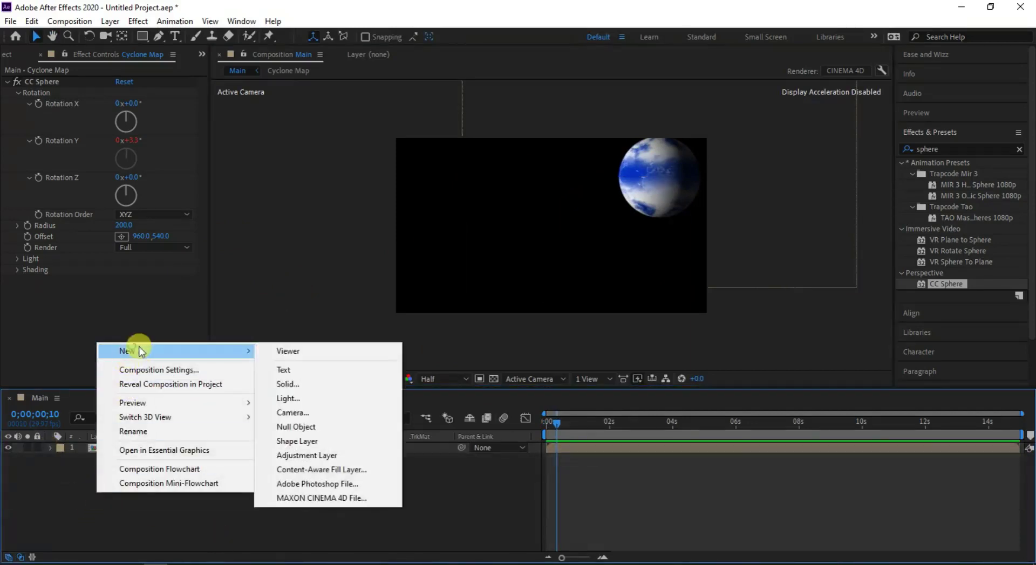
left_click(297, 386)
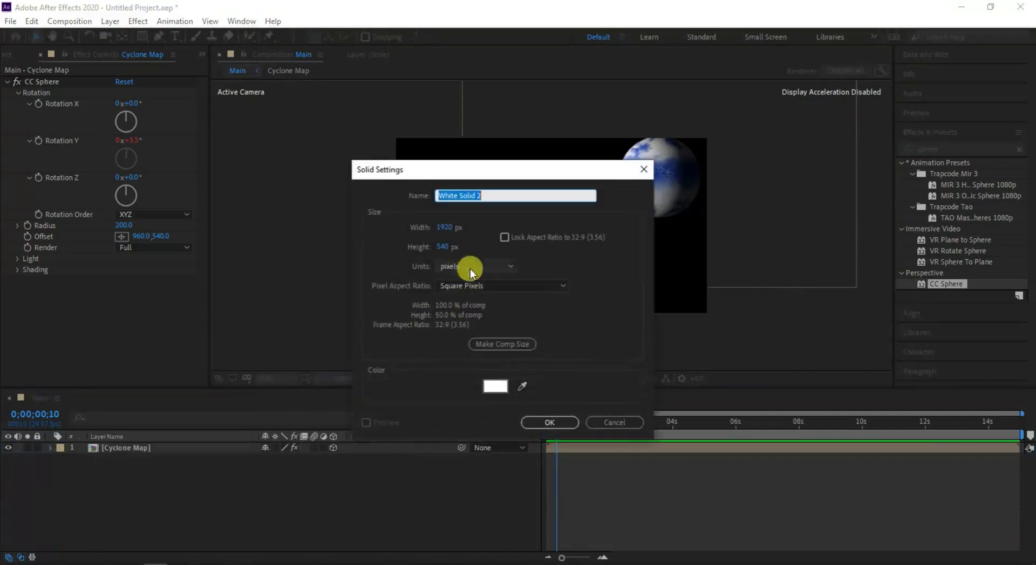
left_click(489, 345)
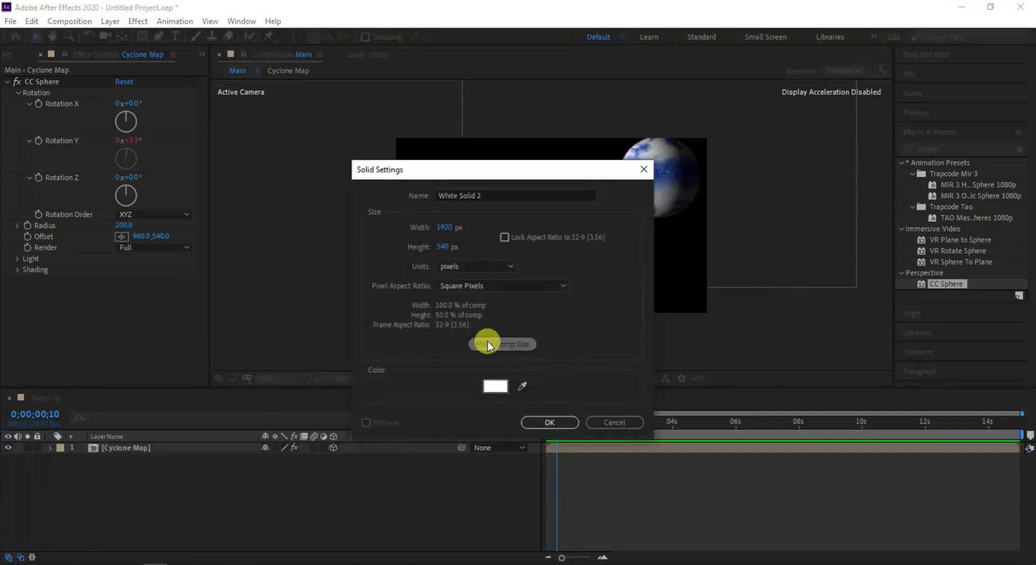
left_click(537, 424)
left_click_drag(221, 454, 219, 471)
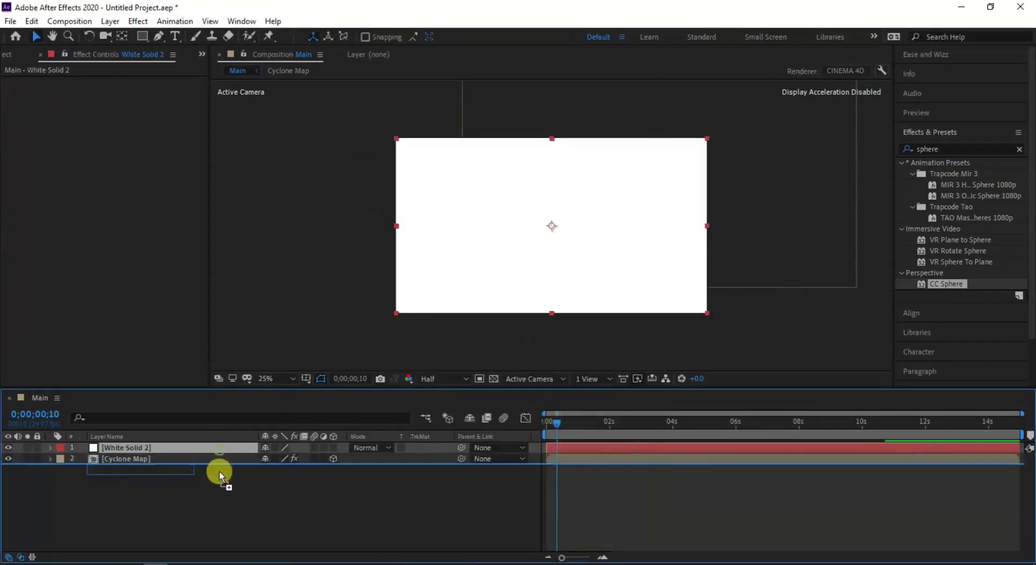
Step: Search for 'ramp' in Effects & Presets and apply Gradient Ramp to the solid
left_click(943, 150)
type("r")
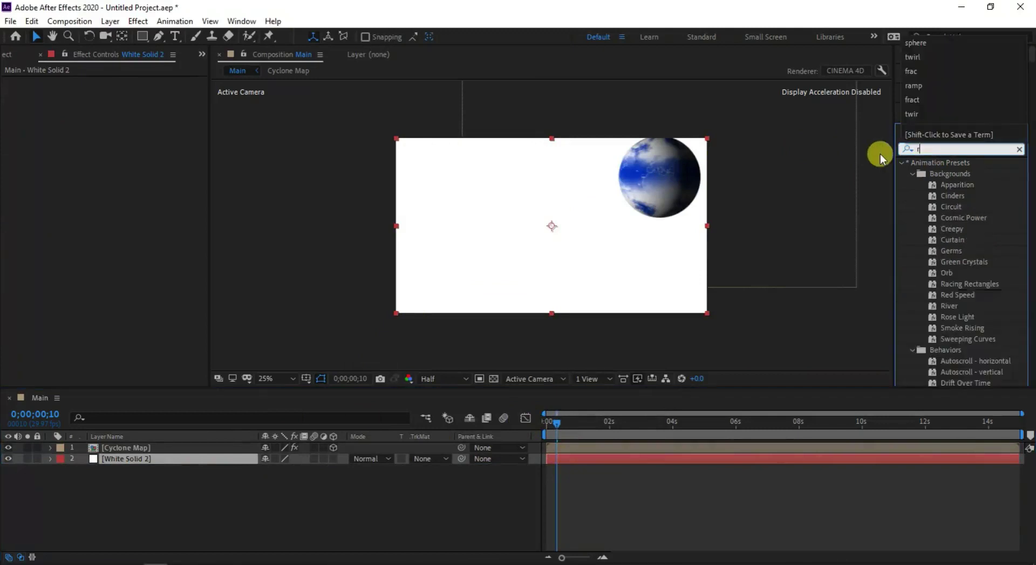
type("a")
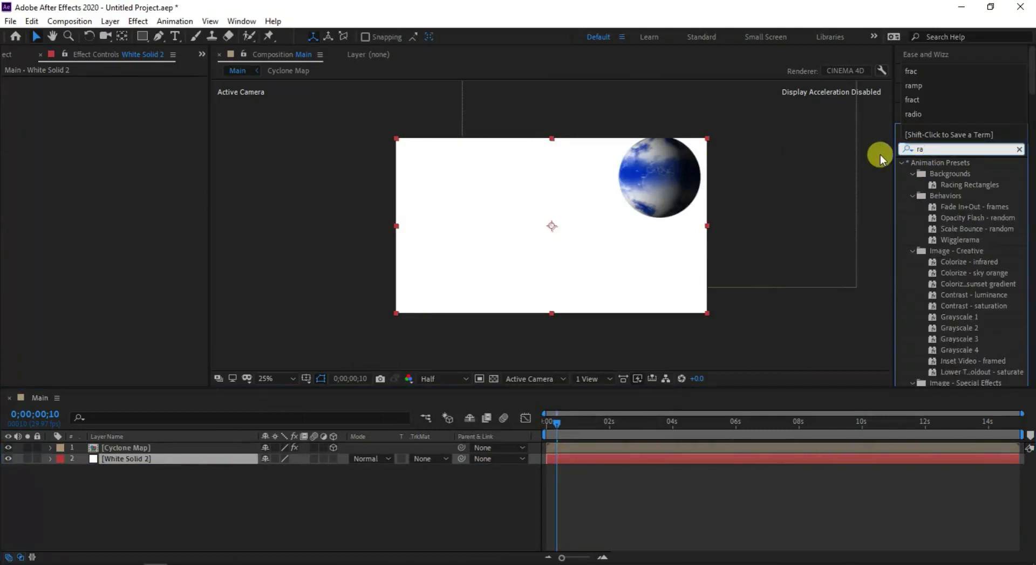
type(",p")
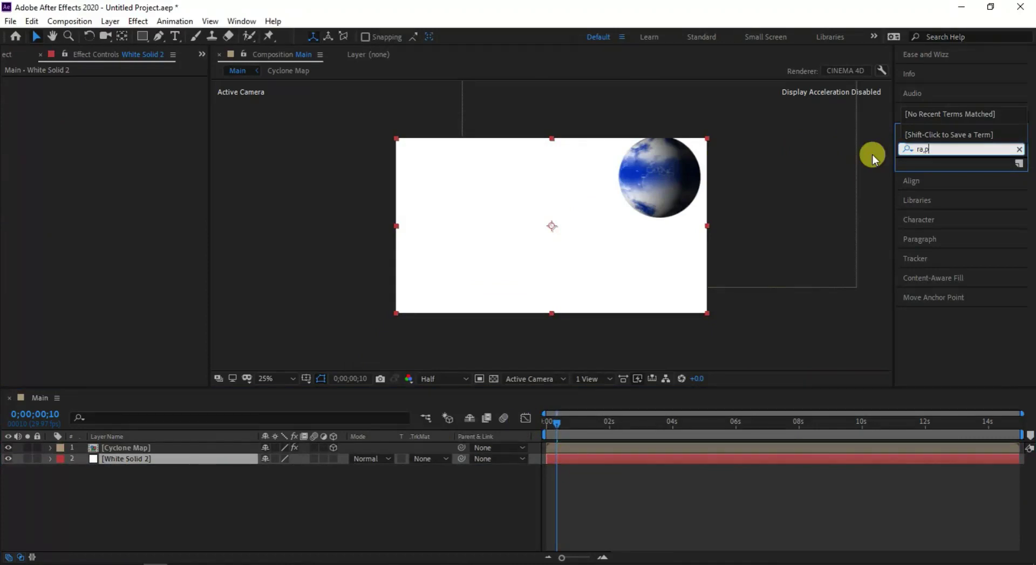
key("BackSpace")
key("BackSpace")
type("mp")
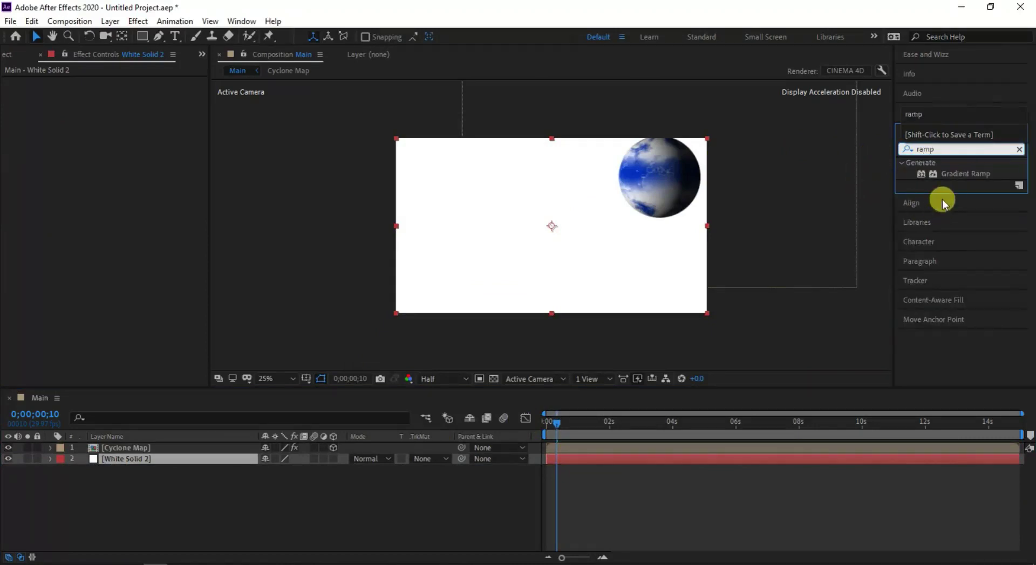
left_click_drag(951, 175, 209, 459)
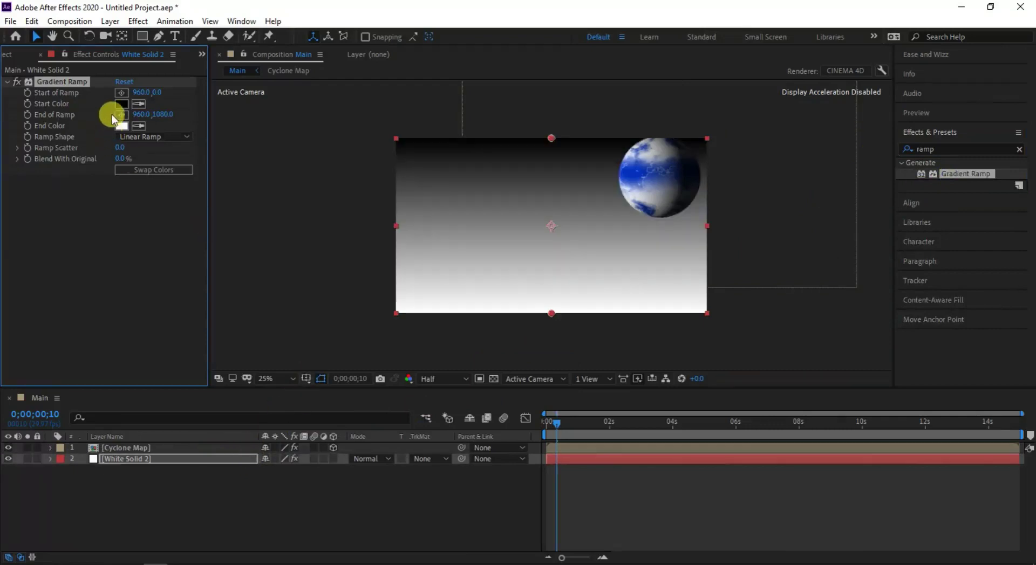
Step: Set the ramp's end colour to dark navy 0B1332 and stretch its points beyond the frame
left_click(121, 125)
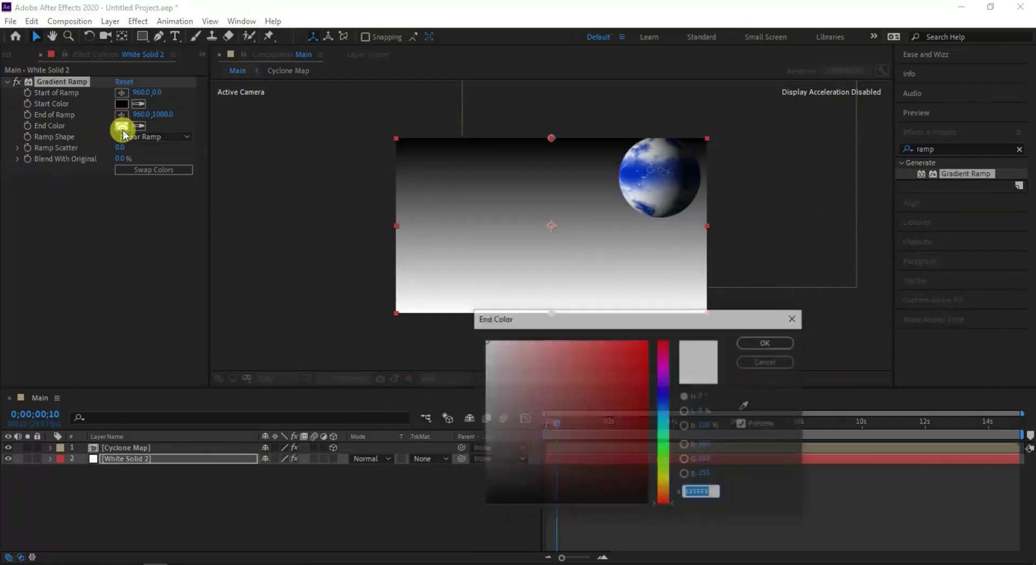
left_click_drag(676, 426, 667, 405)
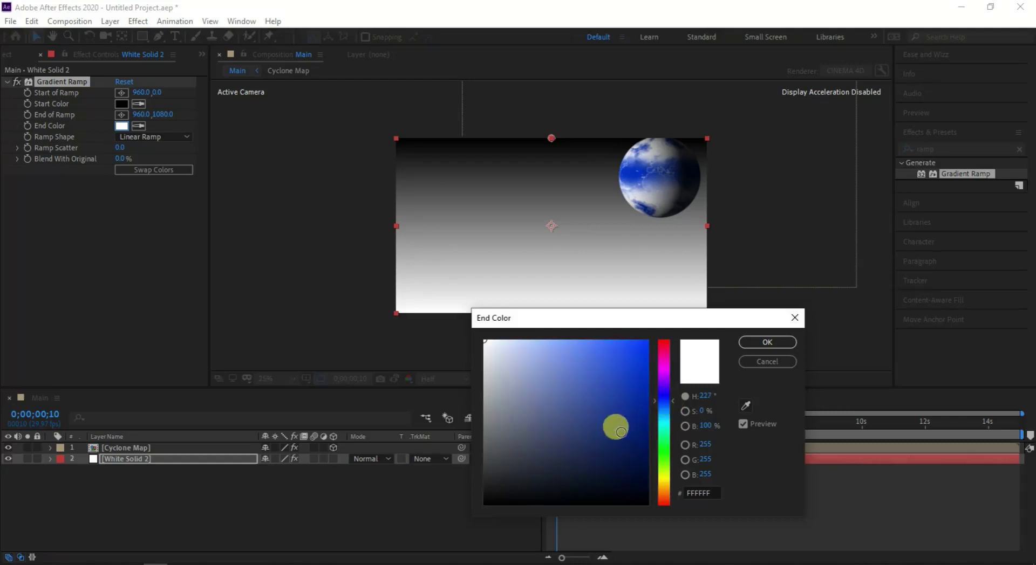
left_click_drag(621, 432, 613, 475)
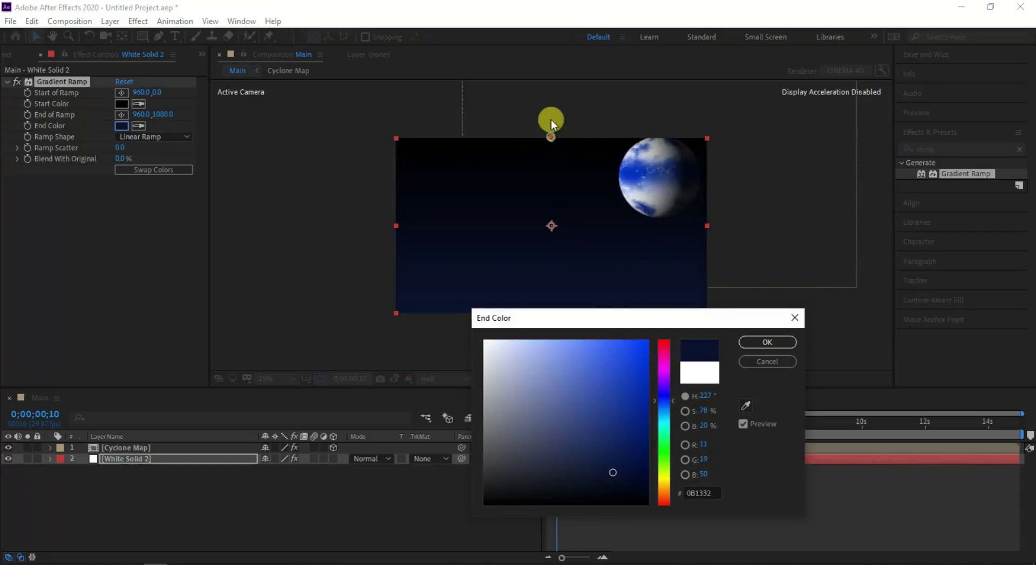
left_click(768, 342)
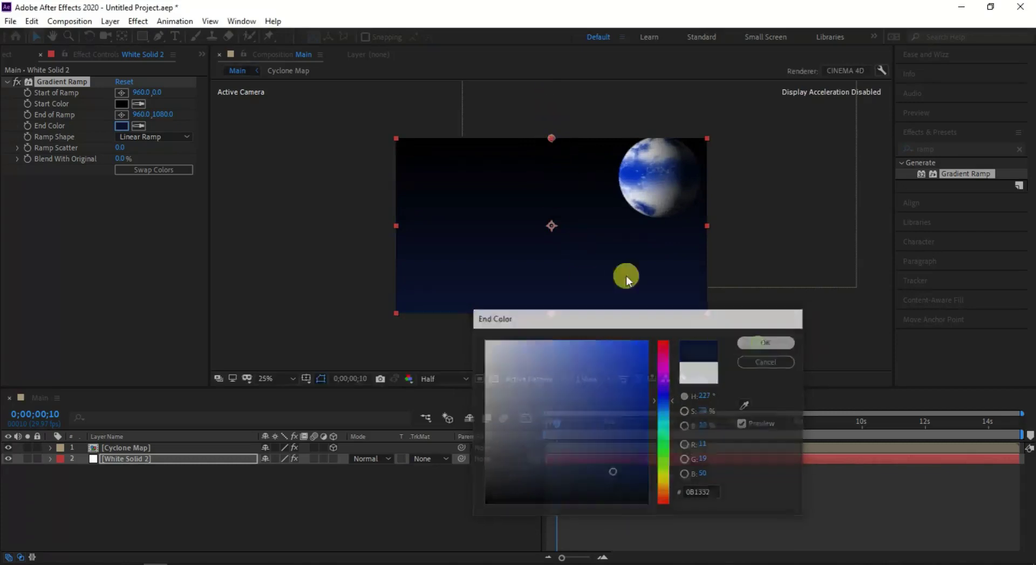
left_click_drag(551, 138, 548, 113)
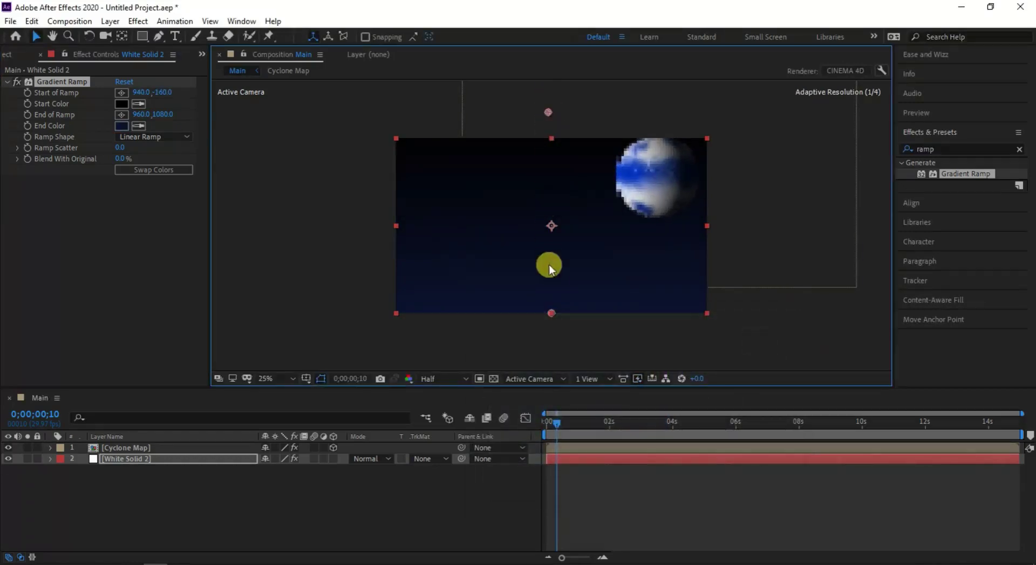
left_click_drag(553, 342, 556, 363)
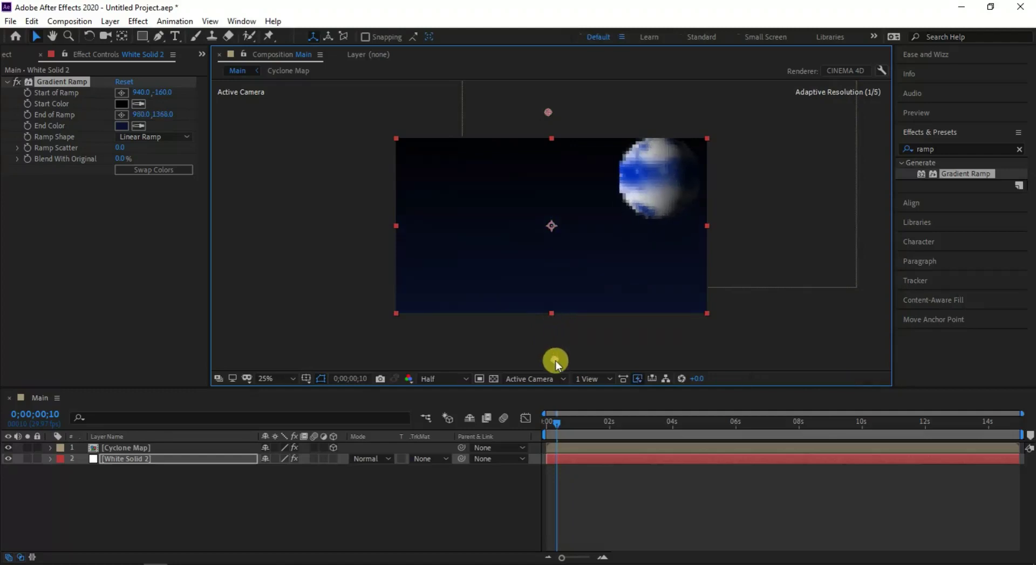
left_click(780, 336)
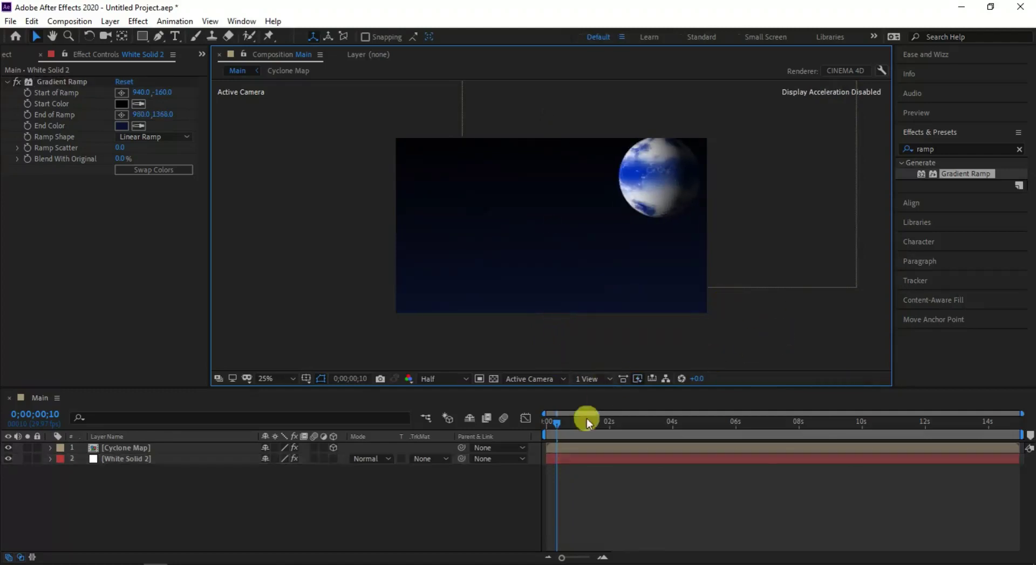
left_click_drag(556, 432, 555, 431)
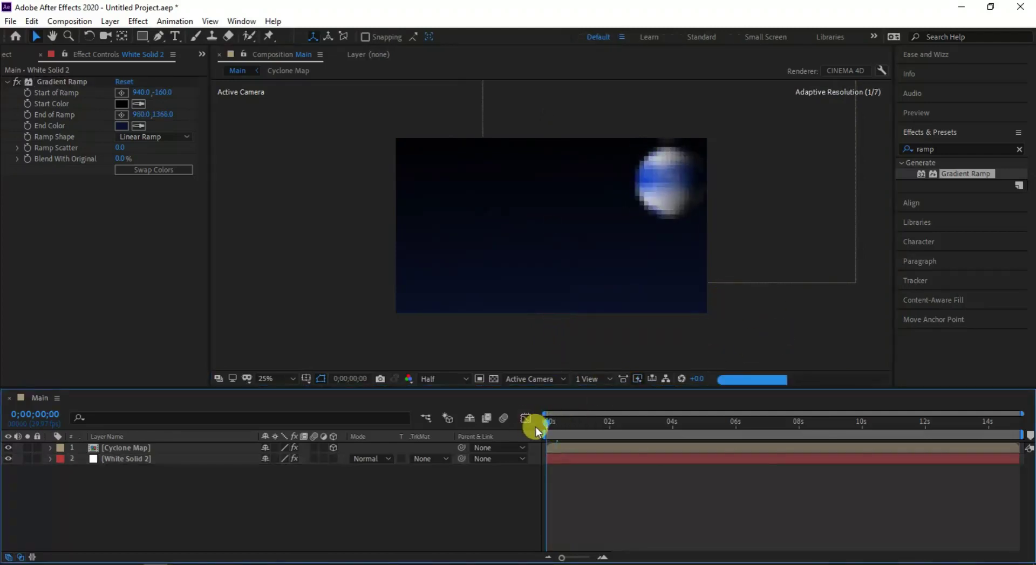
key("space")
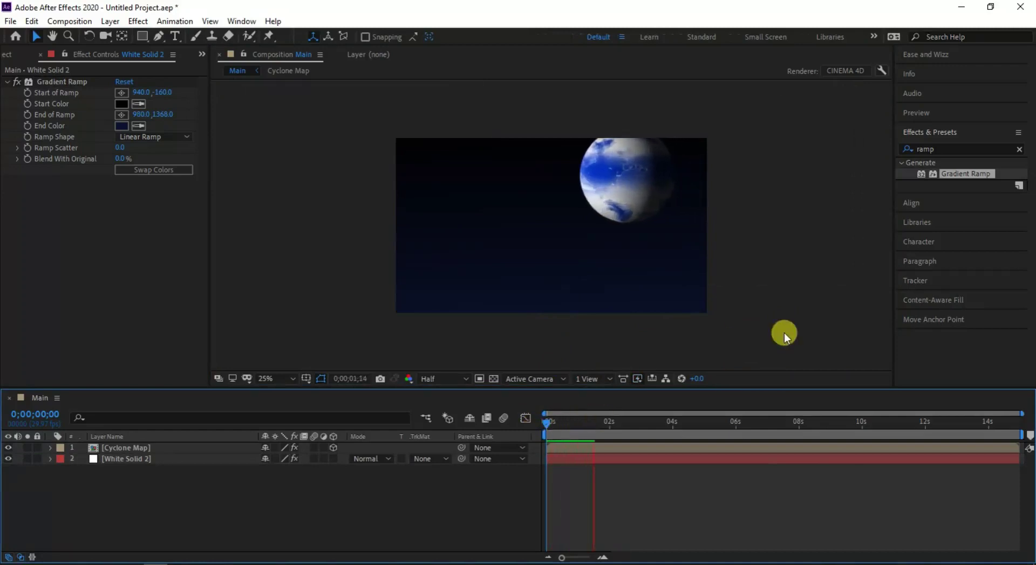